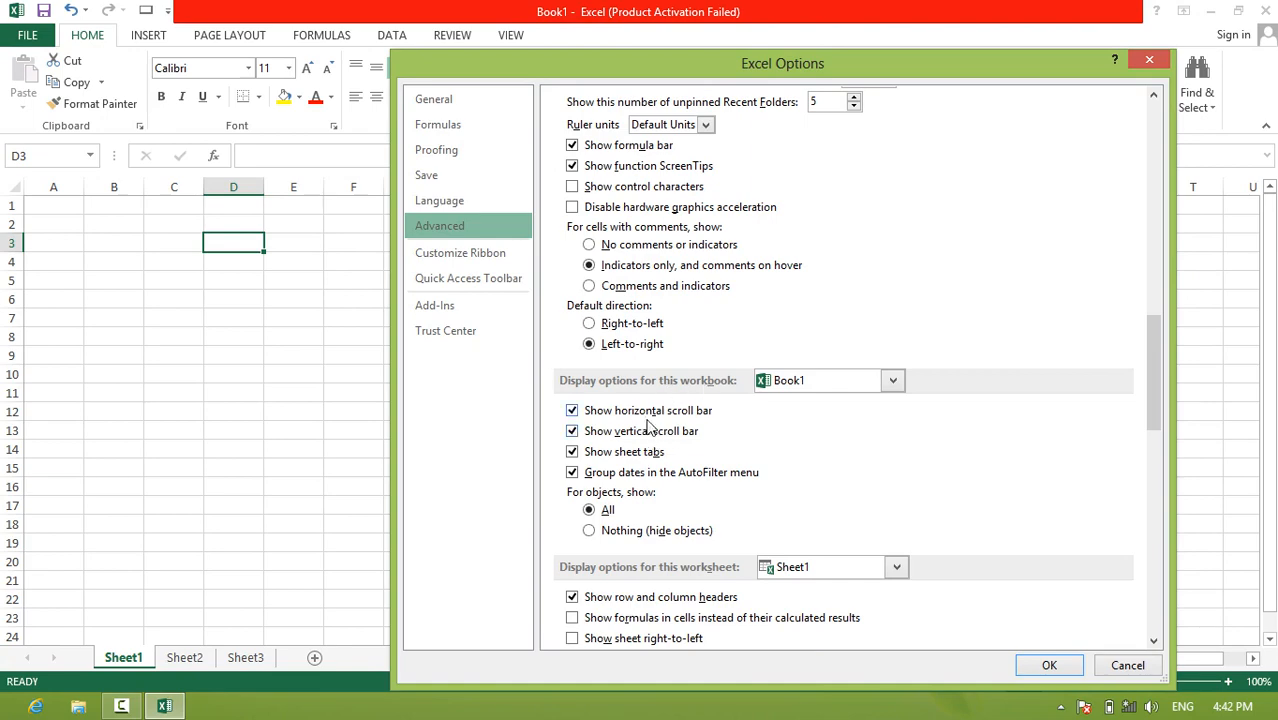
- Accept the workbook display options and try out the horizontal and vertical scroll bars on Sheet1
click(1049, 665)
drag(1050, 660, 1122, 658)
drag(1271, 402, 1271, 398)
- Turn off Show horizontal scroll bar in the advanced display options for workbook Book1
click(27, 35)
click(40, 452)
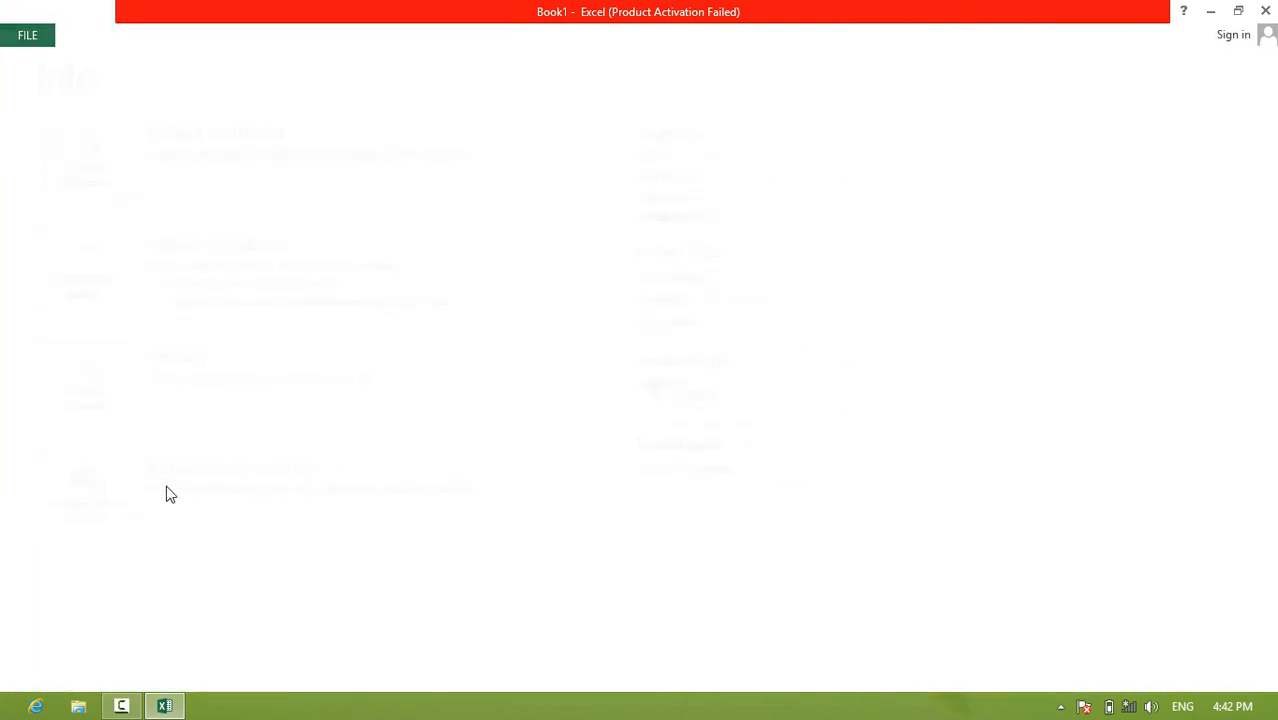
click(460, 252)
click(440, 225)
scroll(640, 440, down, 15)
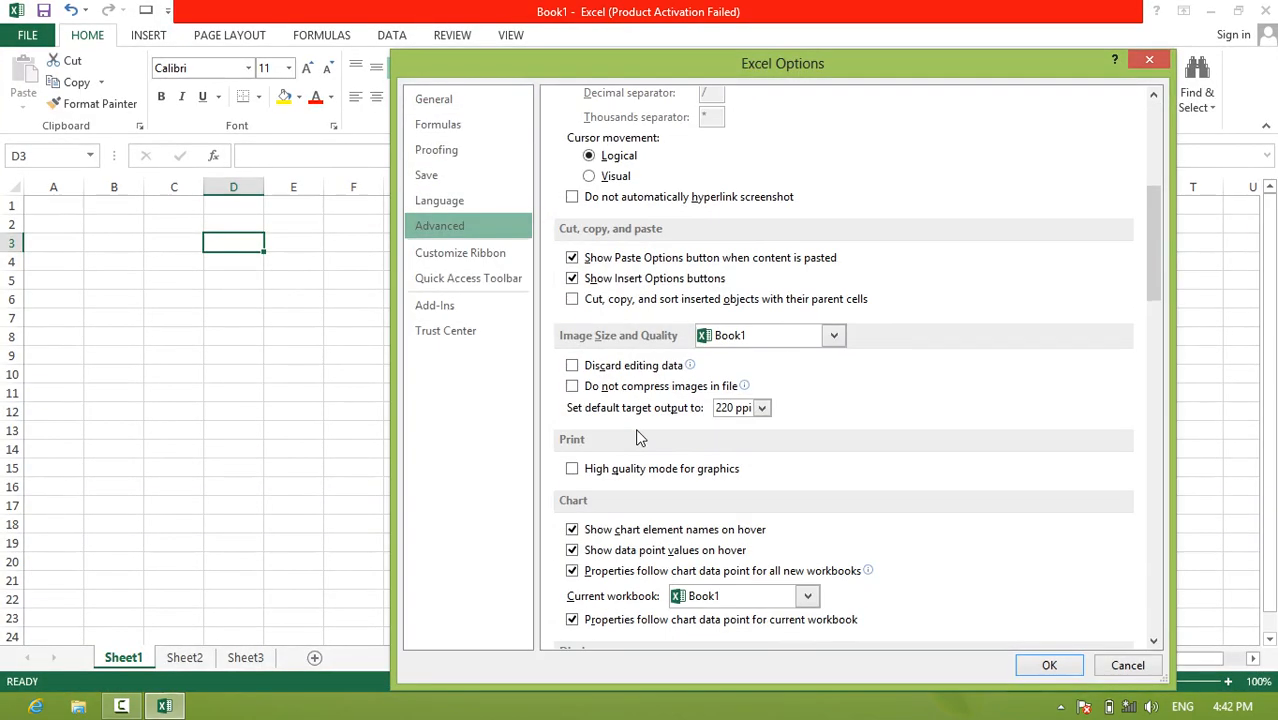
scroll(640, 440, down, 5)
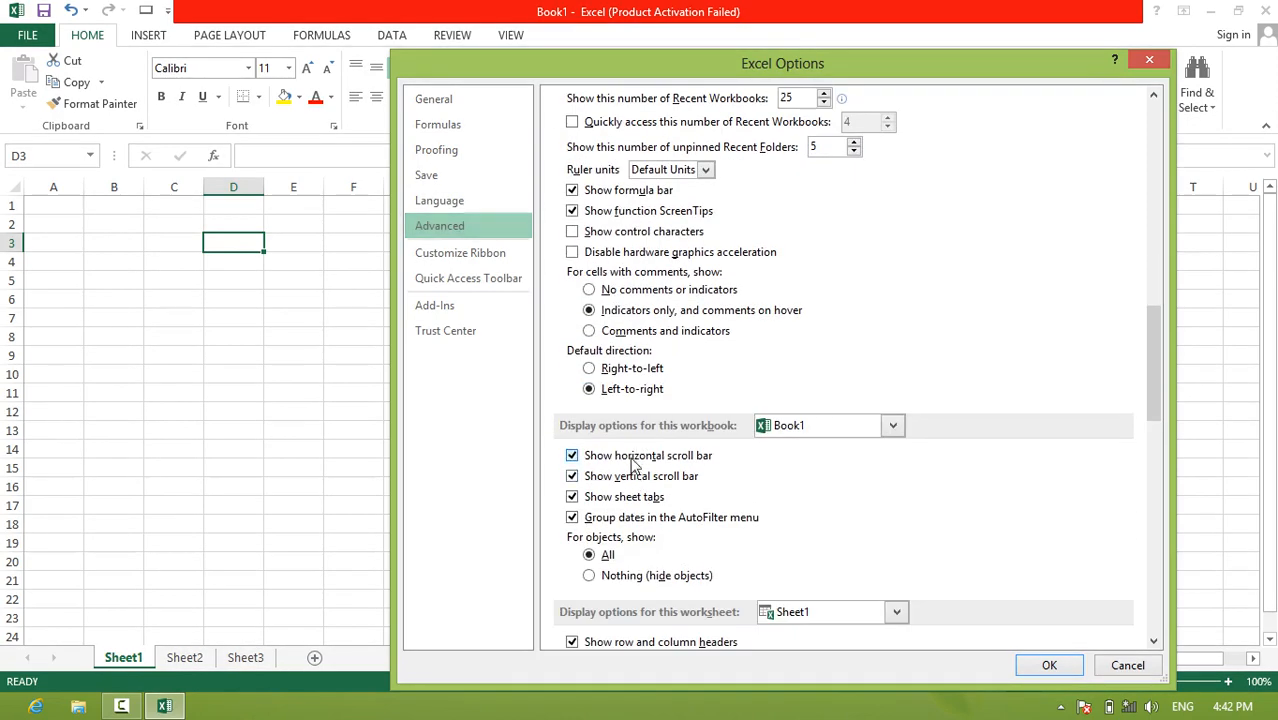
click(1040, 666)
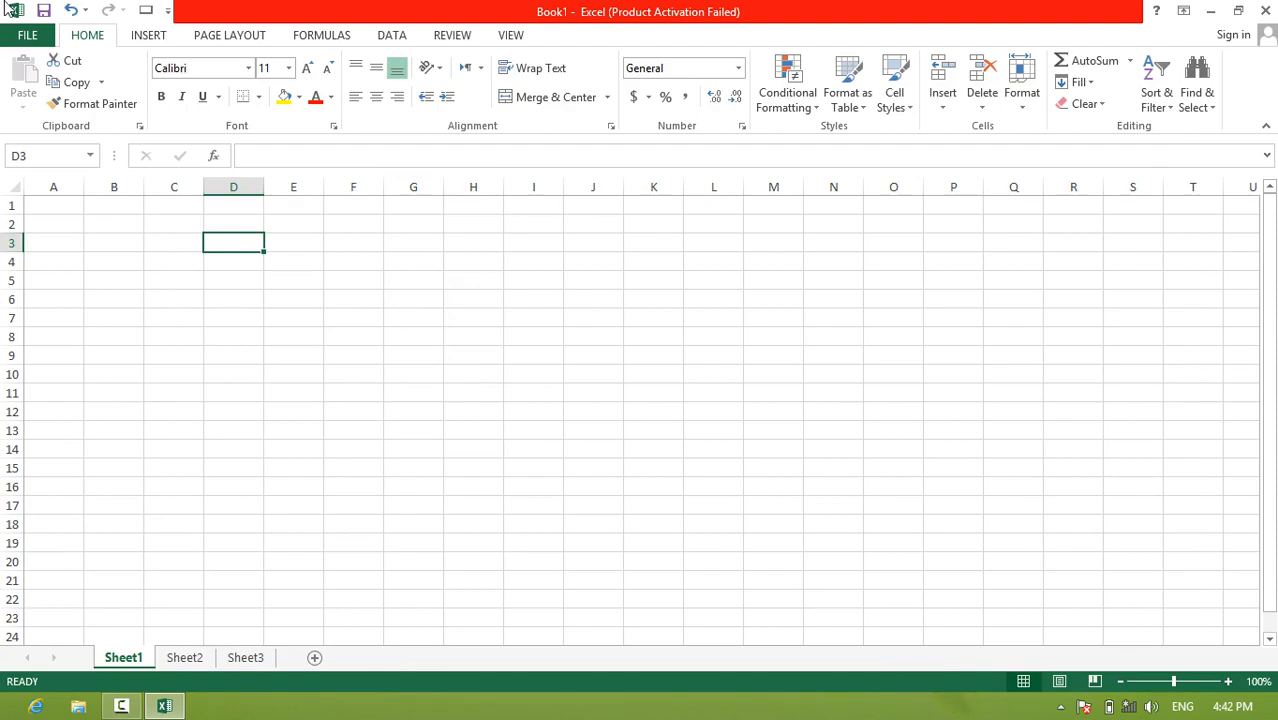
- Turn off Show vertical scroll bar in the advanced display options for workbook Book1
click(16, 36)
click(51, 452)
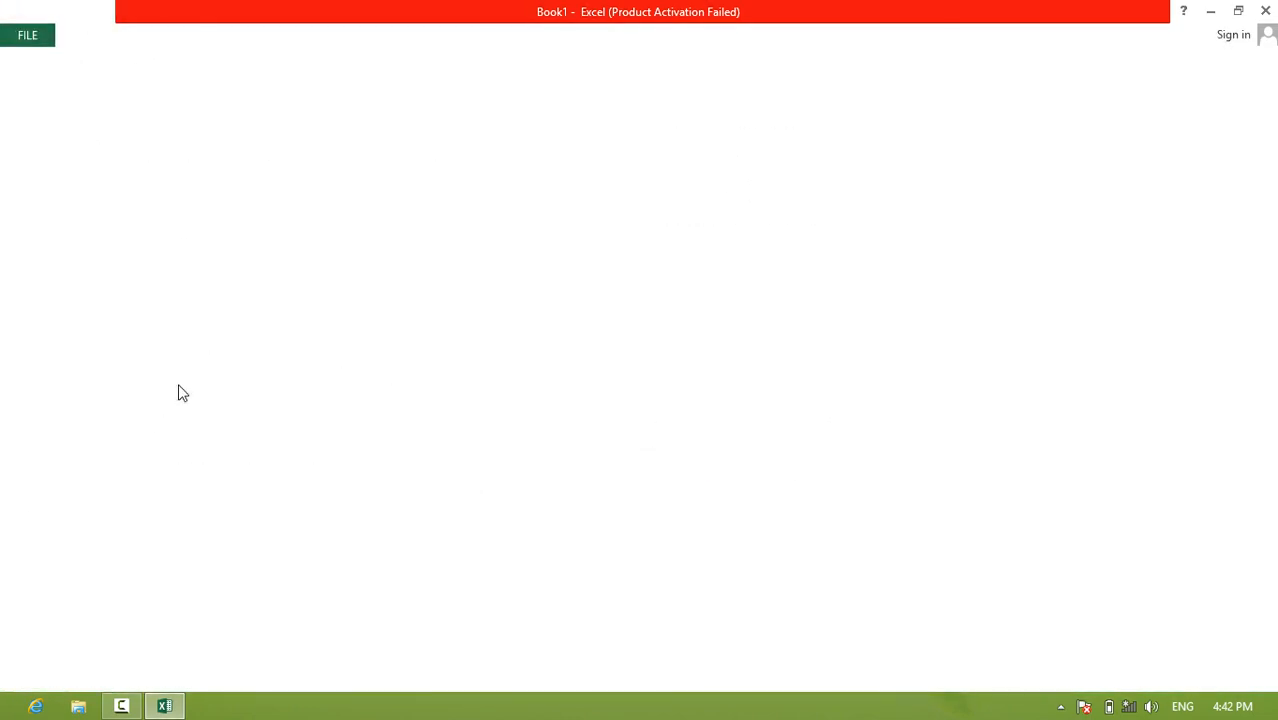
click(441, 225)
scroll(655, 452, down, 15)
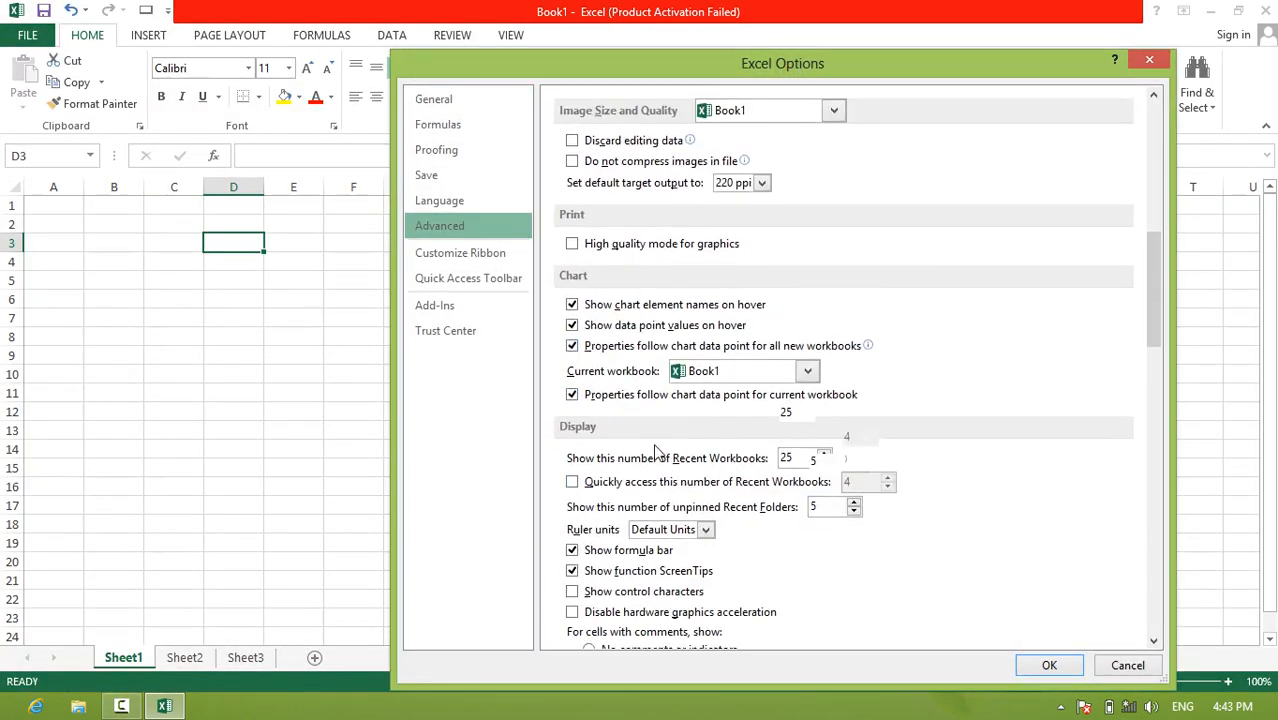
scroll(655, 452, down, 5)
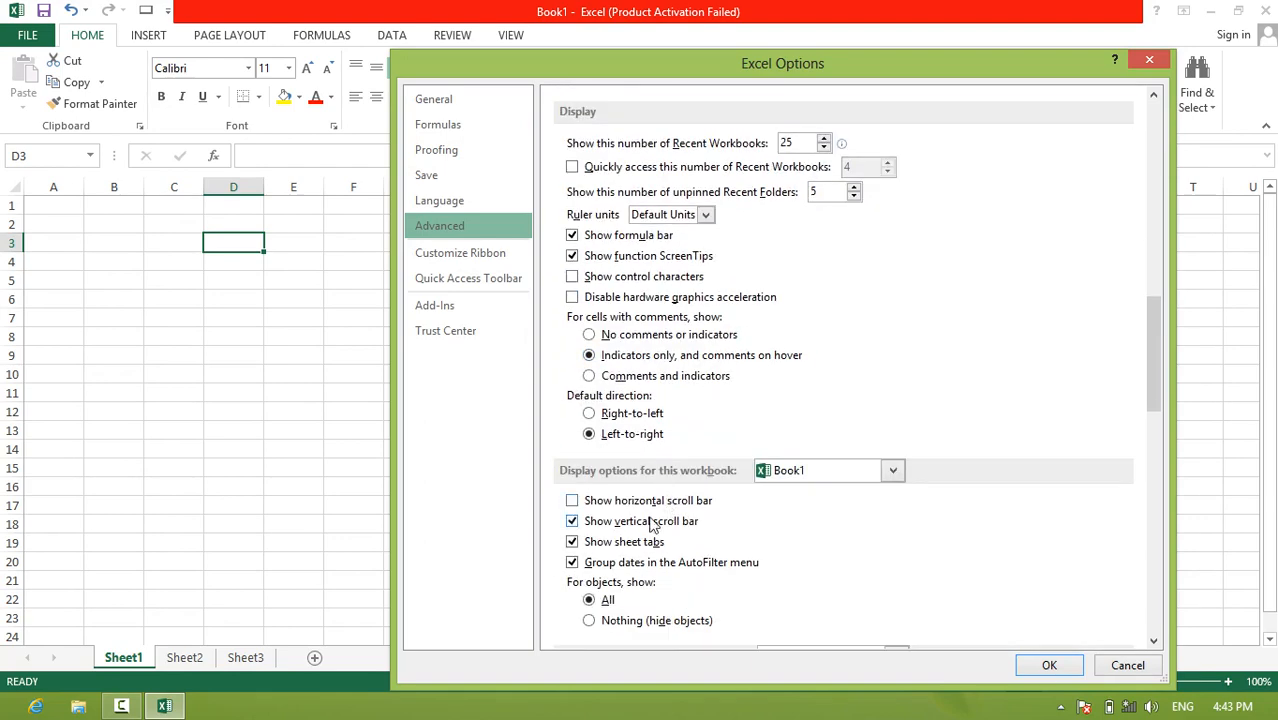
click(652, 522)
click(1040, 665)
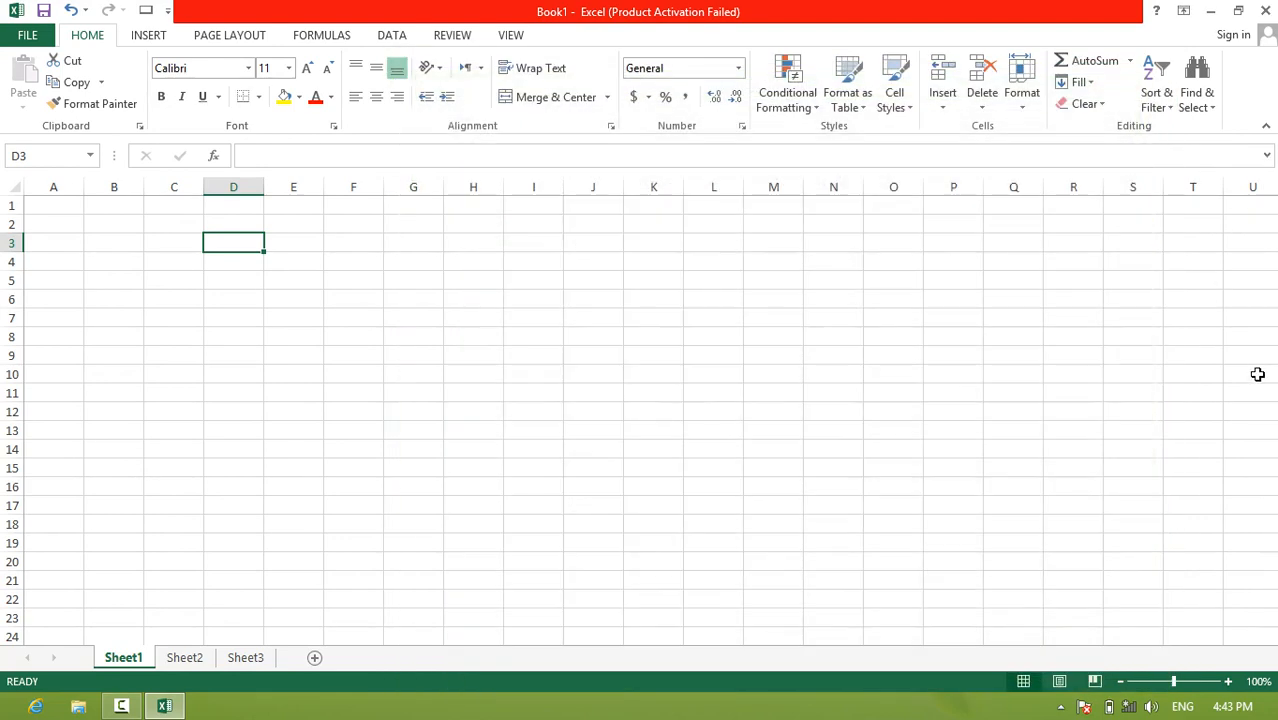
- Examine how Sheet1 can be navigated without scroll bars by extending cell selections past the visible area and scrolling
drag(824, 415, 1262, 690)
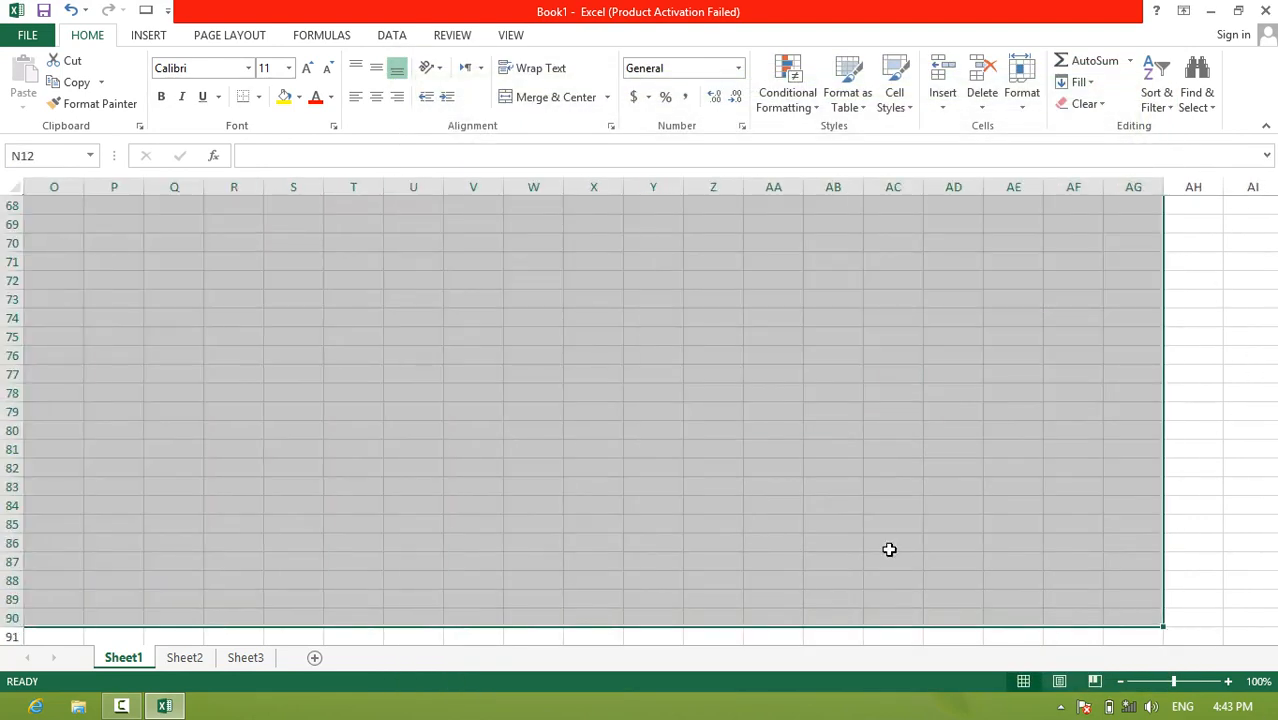
click(773, 485)
drag(938, 397, 135, 360)
click(600, 488)
scroll(609, 519, up, 5)
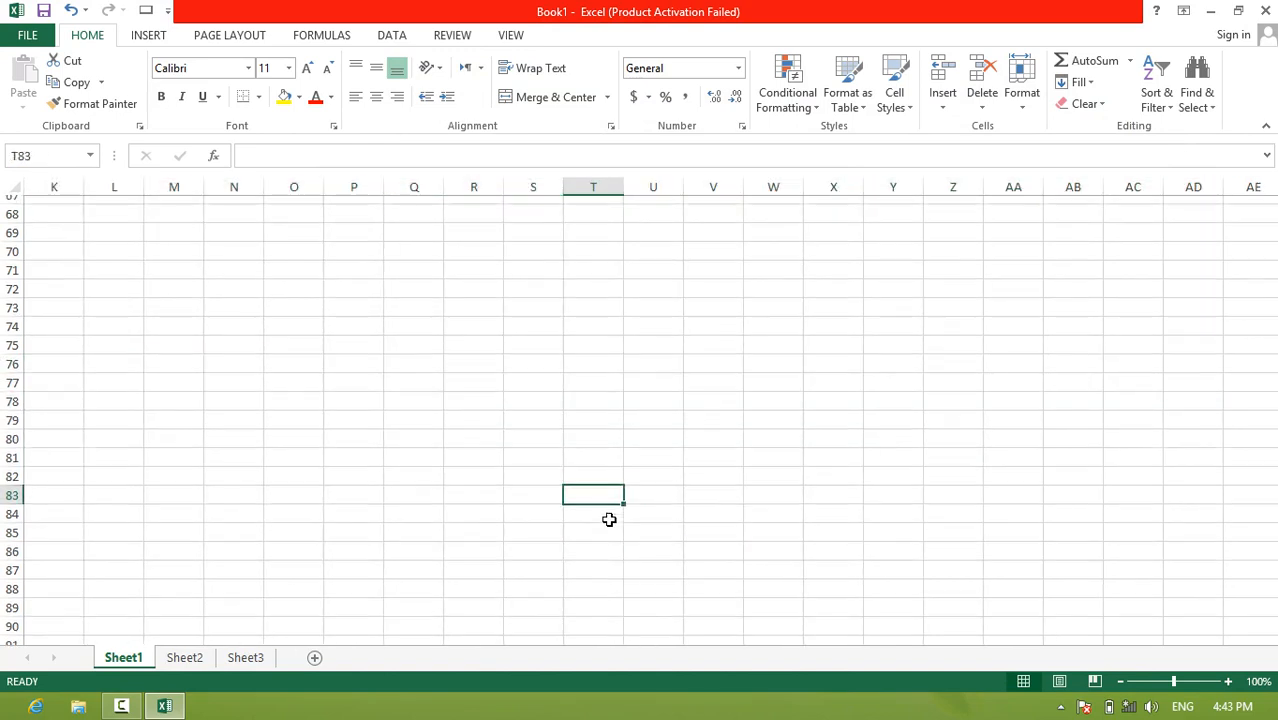
scroll(609, 519, down, 5)
scroll(590, 510, up, 6)
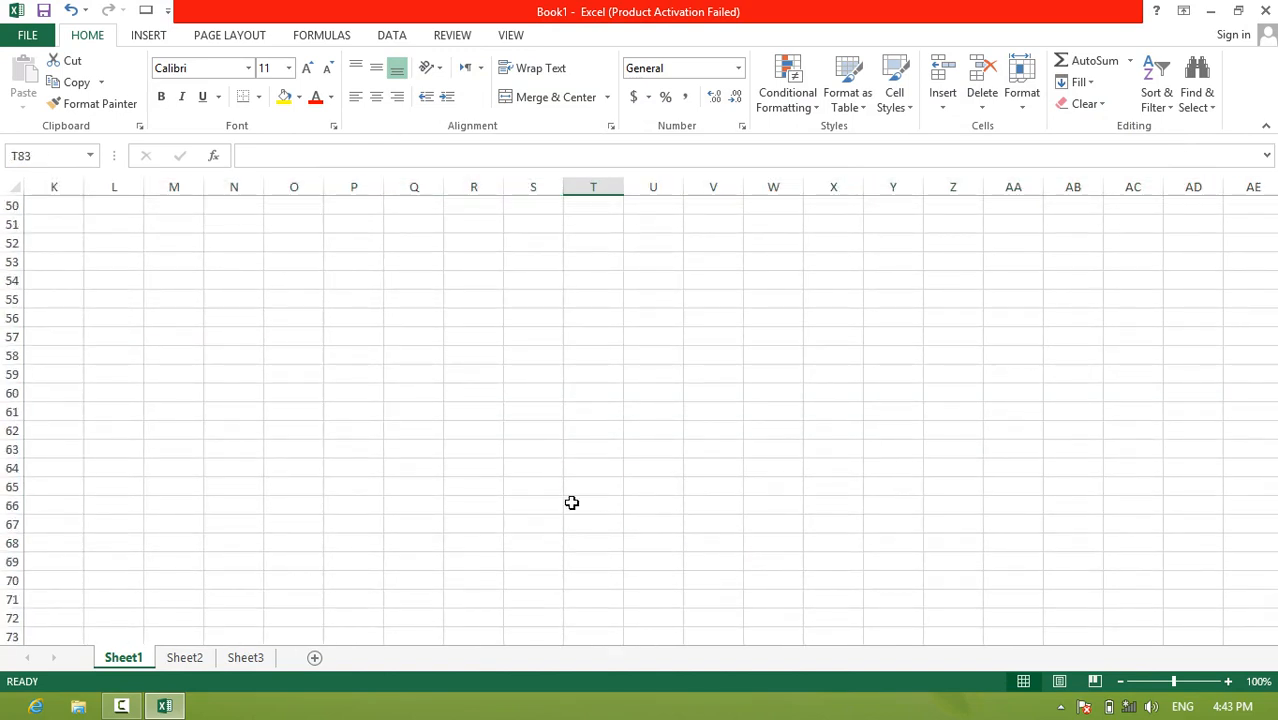
drag(501, 486, 85, 425)
click(258, 376)
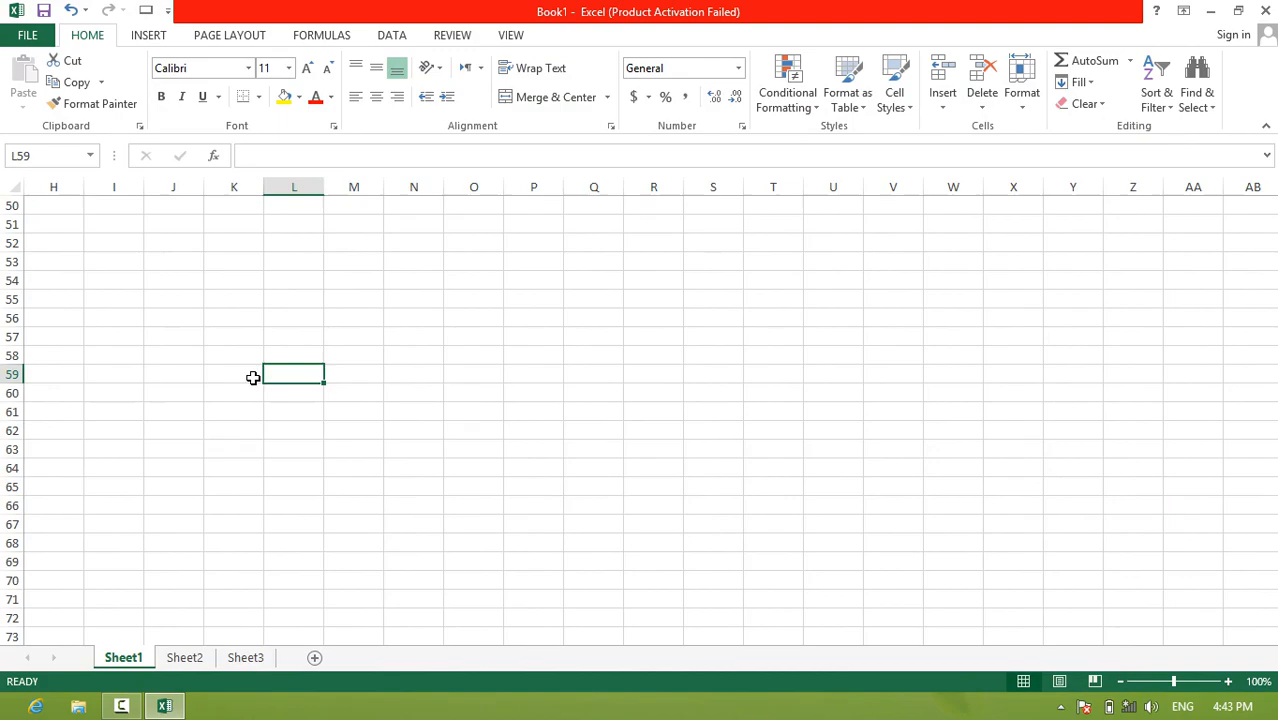
- Turn on both Show horizontal scroll bar and Show vertical scroll bar for workbook Book1
click(22, 38)
click(45, 455)
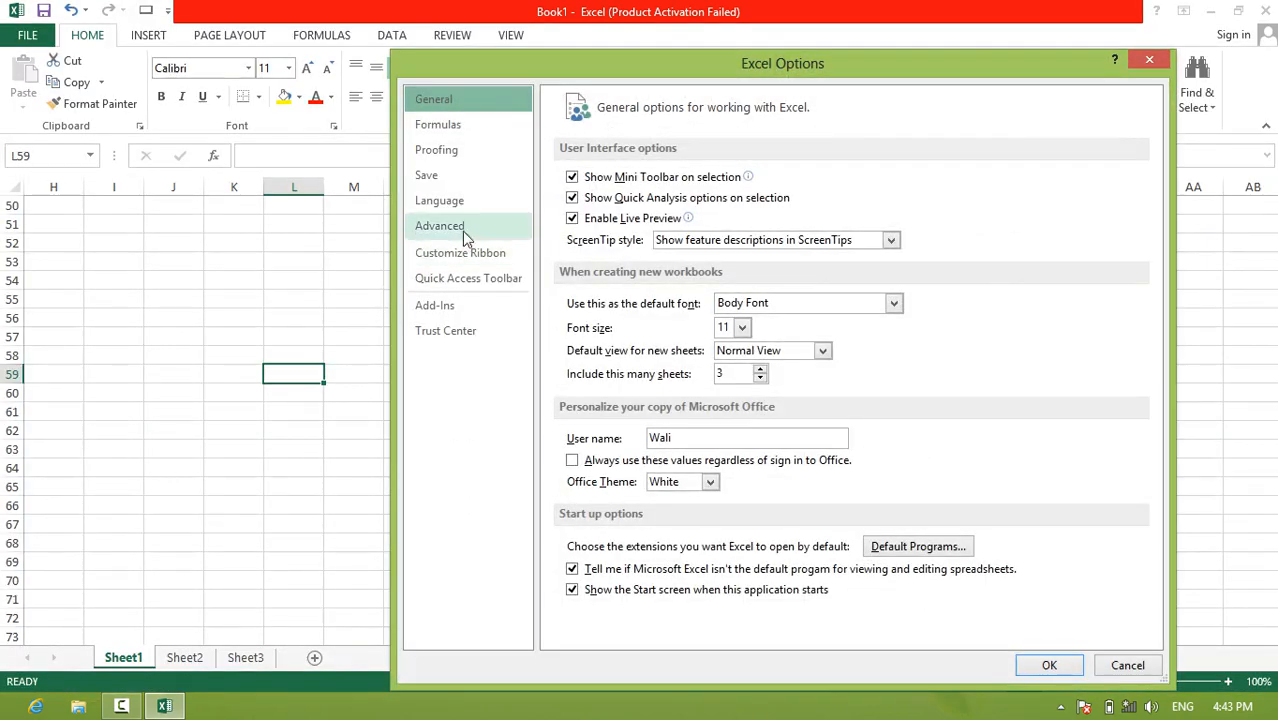
click(462, 228)
scroll(708, 353, down, 15)
scroll(708, 353, down, 5)
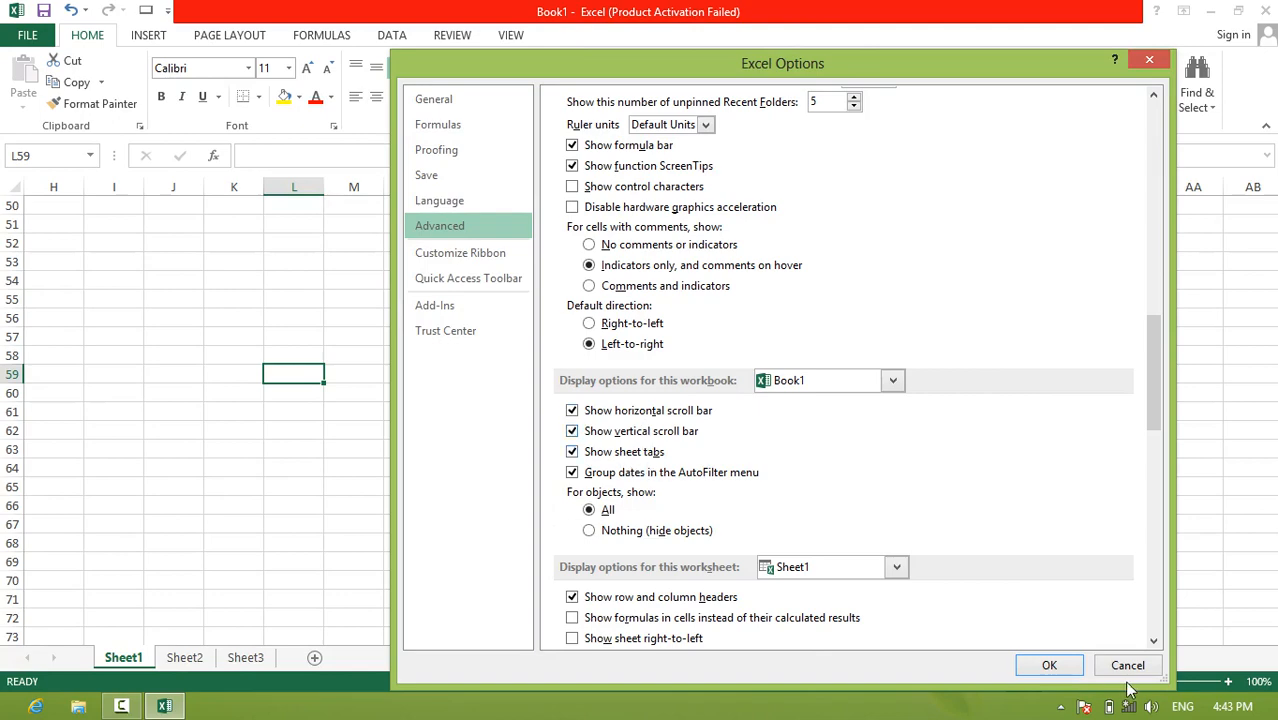
click(1049, 668)
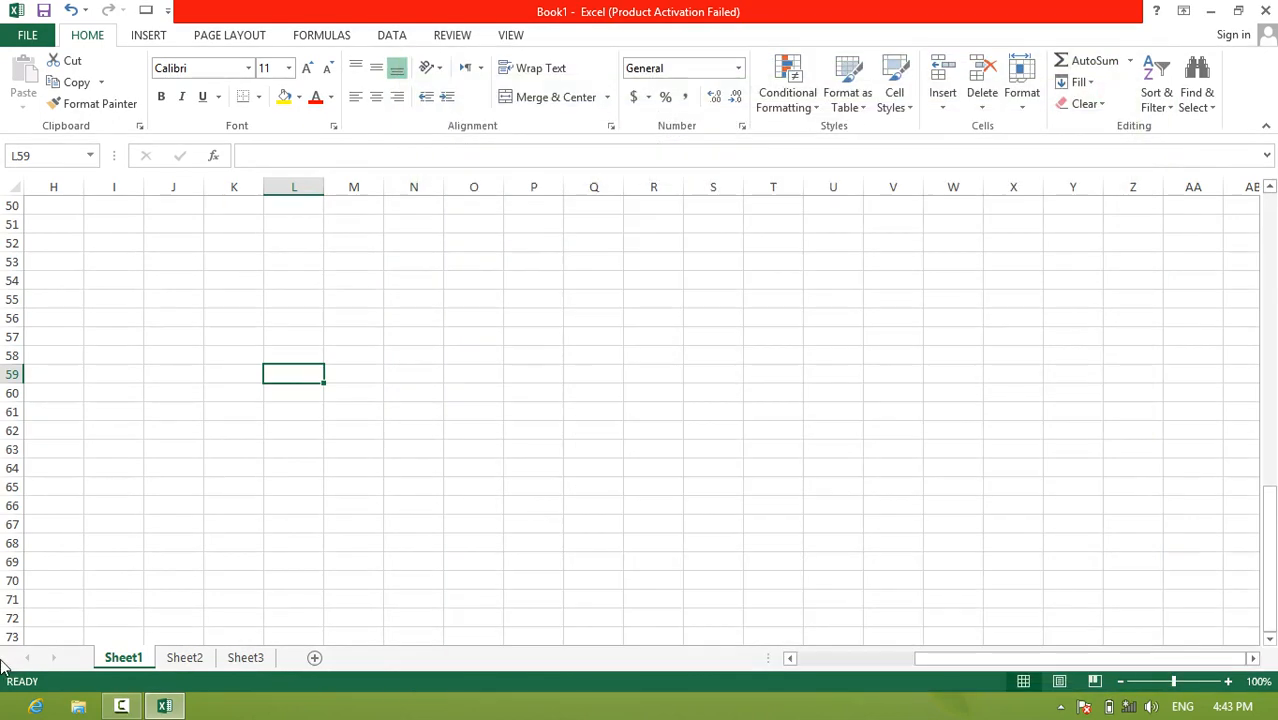
- Add three new worksheets after Sheet3
click(272, 662)
click(315, 658)
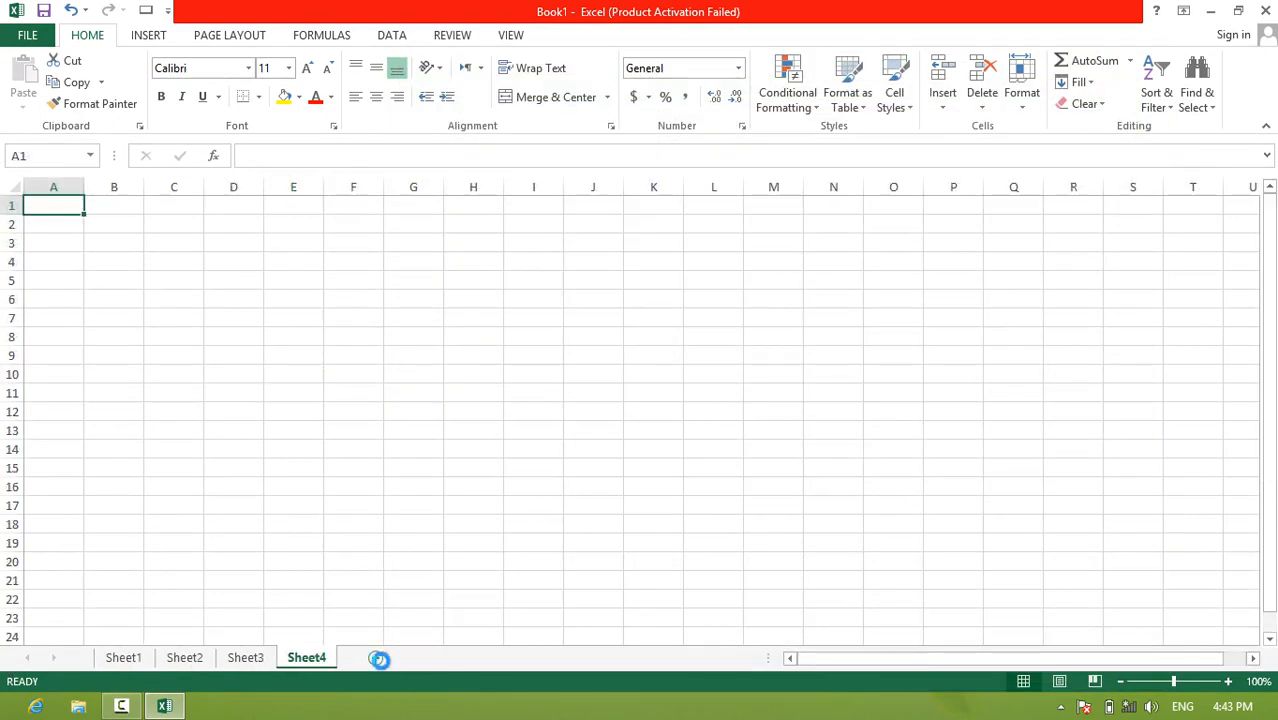
click(378, 658)
click(436, 658)
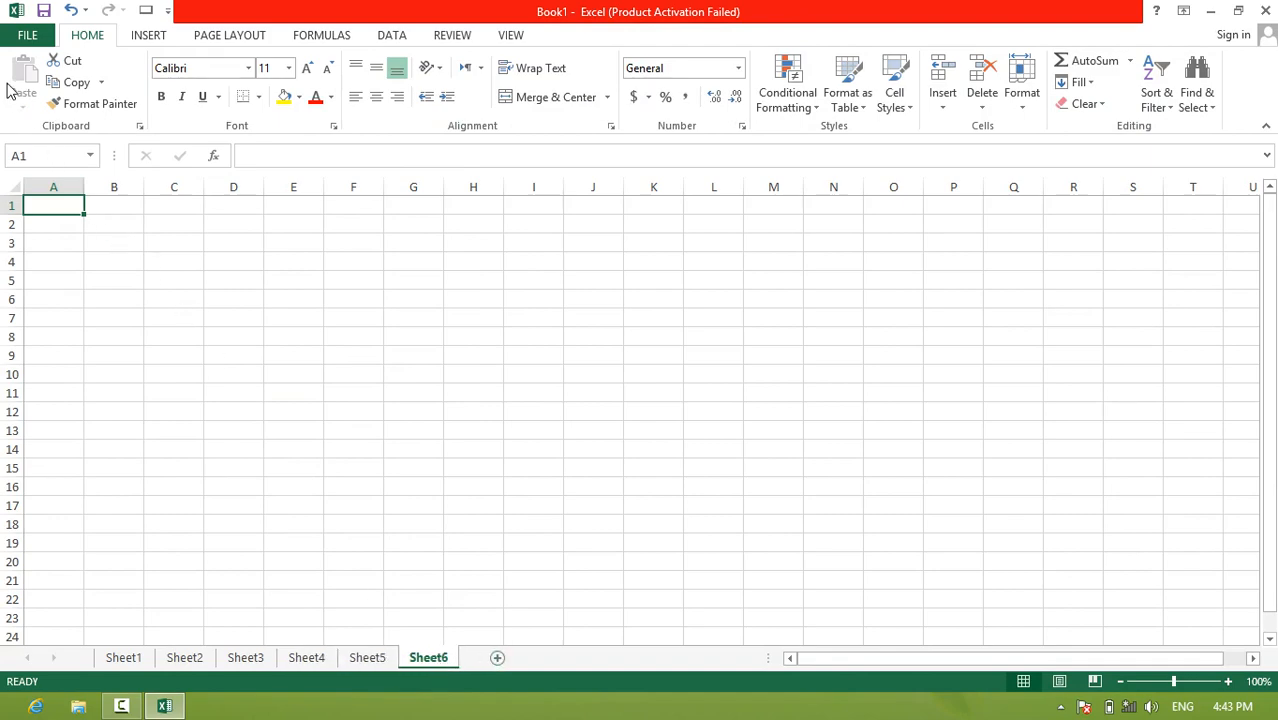
- Turn off Show sheet tabs in the advanced display options for workbook Book1
click(14, 38)
click(54, 452)
click(439, 225)
scroll(760, 370, down, 9)
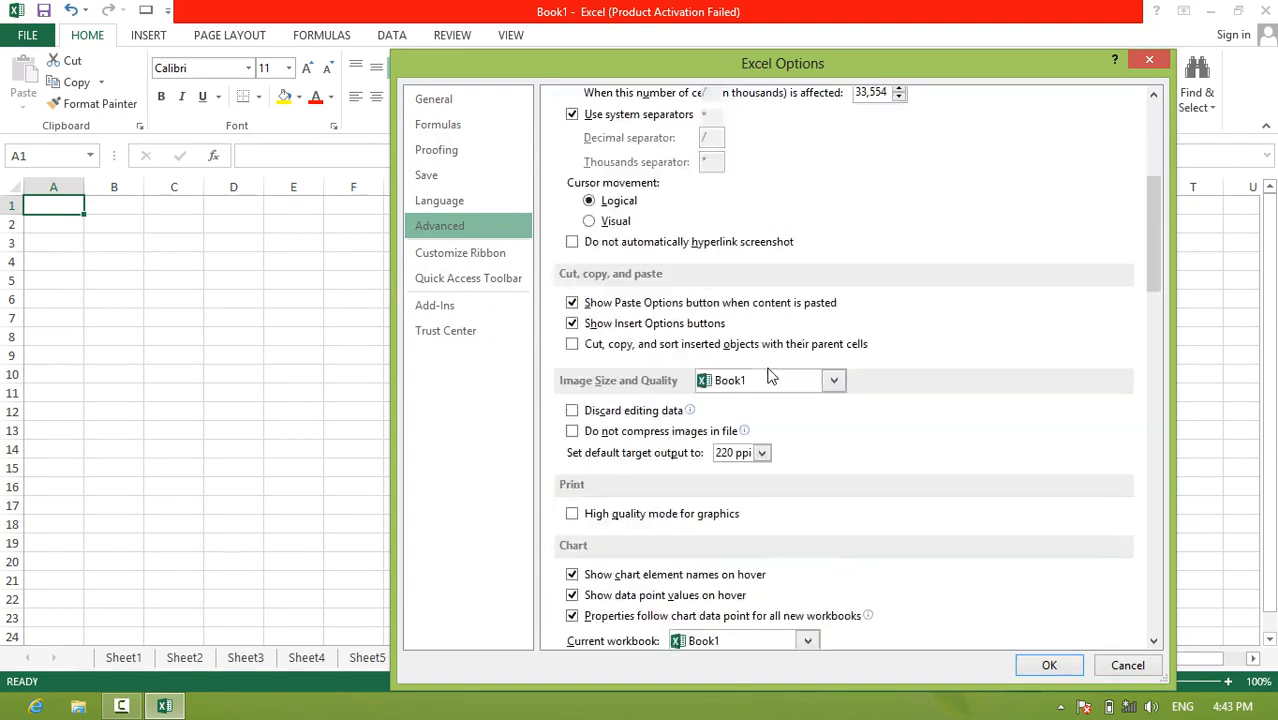
scroll(770, 375, down, 7)
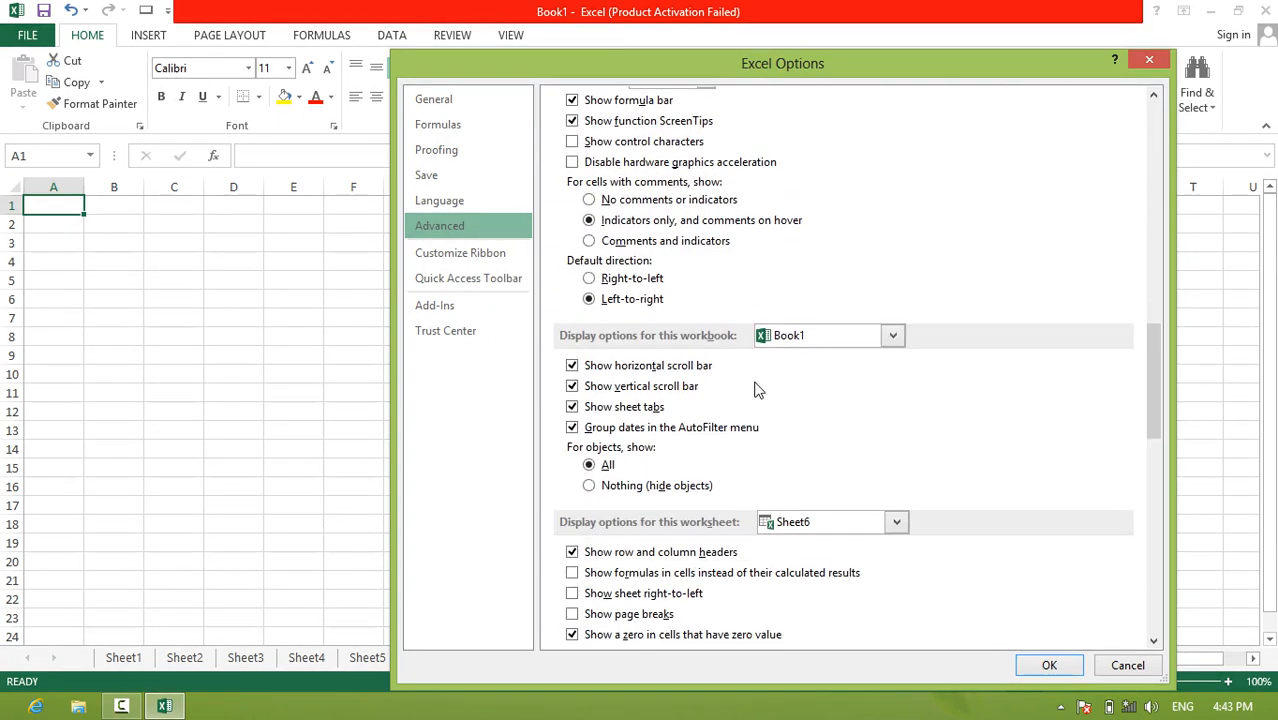
click(629, 410)
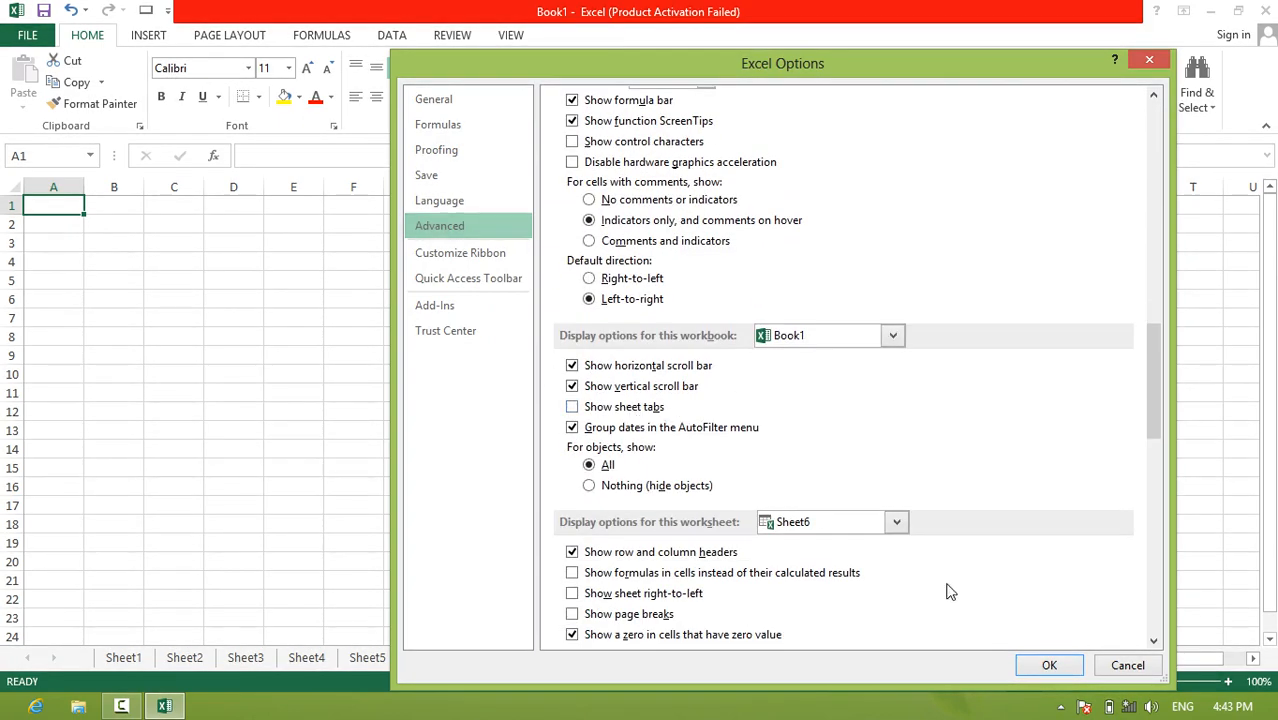
click(1045, 665)
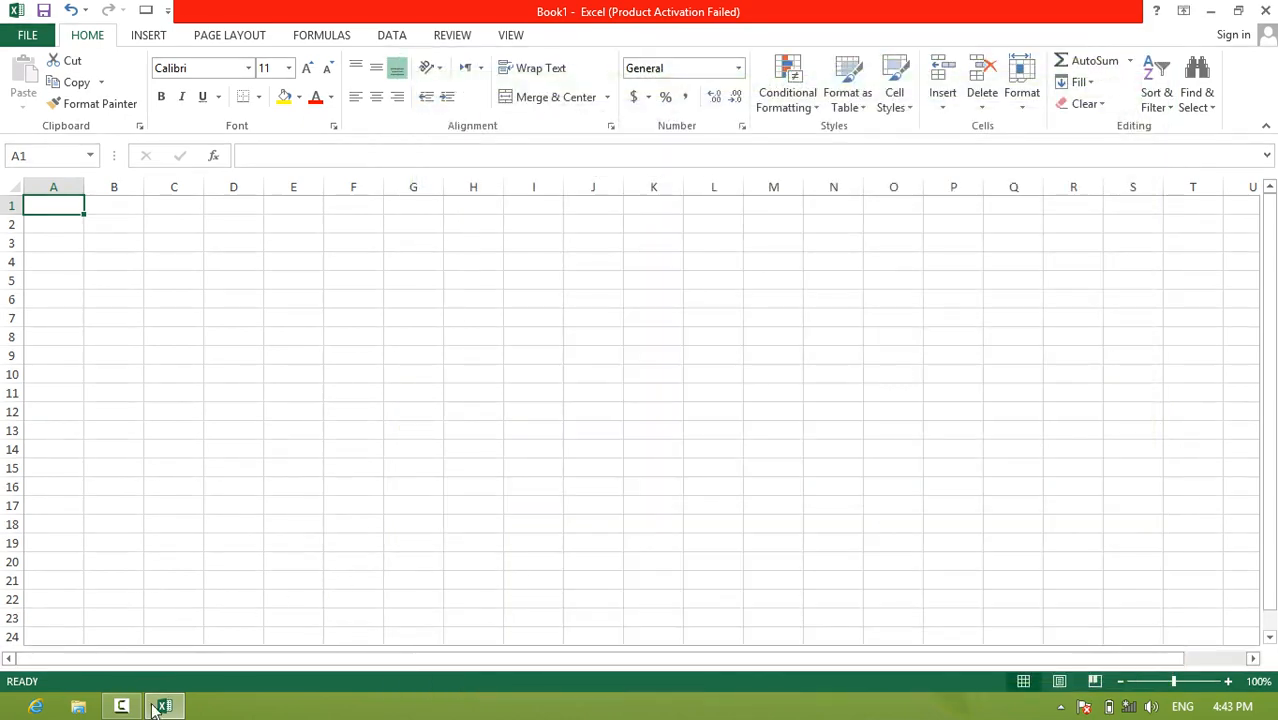
click(121, 707)
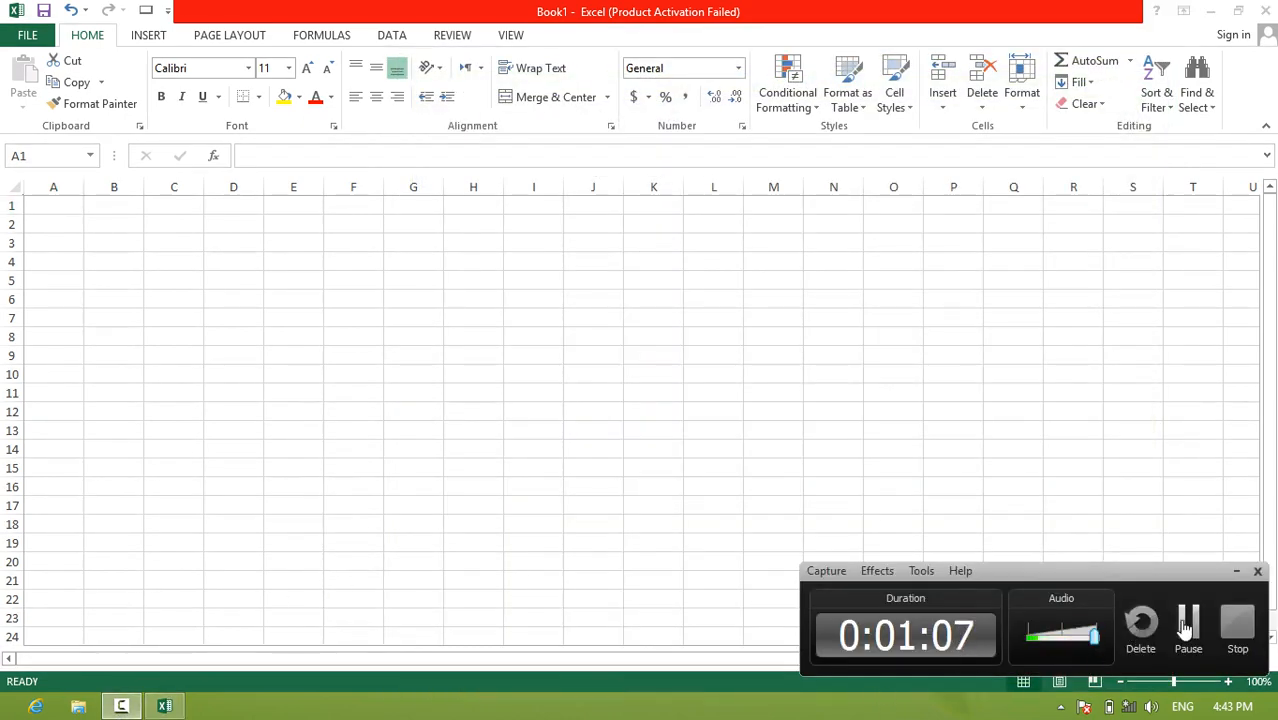
click(1187, 625)
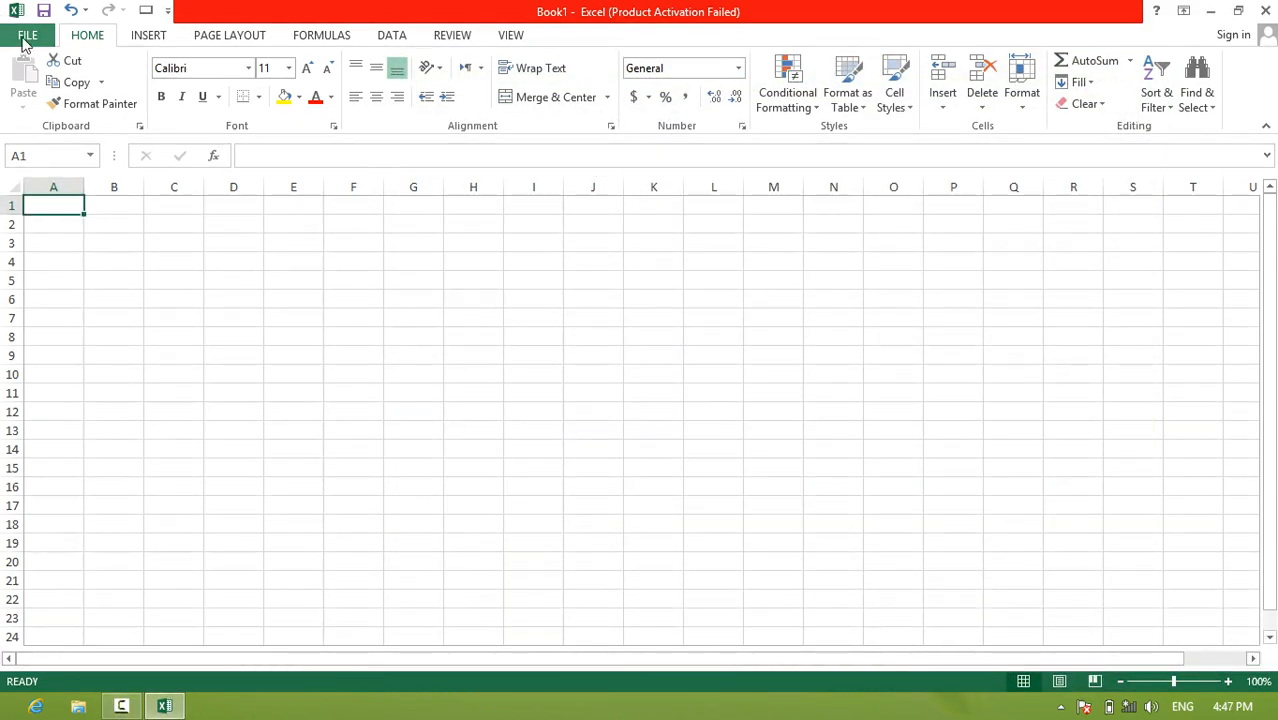
- Turn on Show sheet tabs in the advanced display options for workbook Book1
click(27, 35)
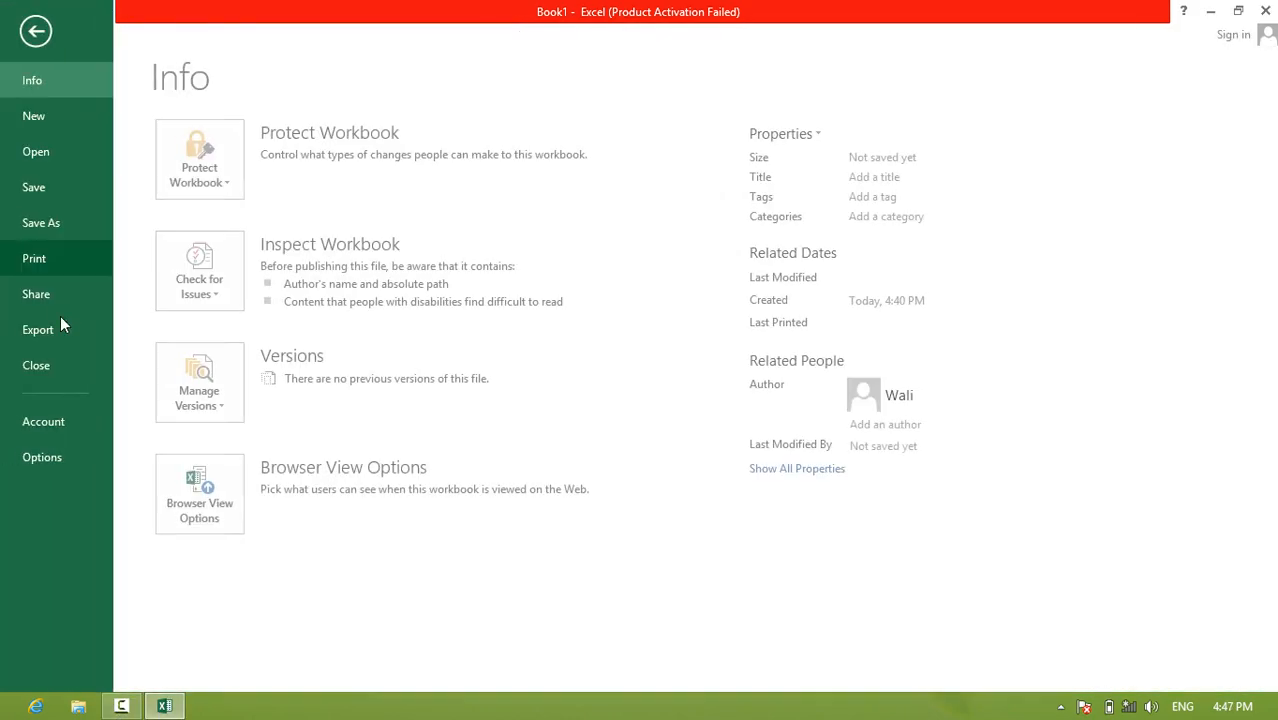
click(71, 456)
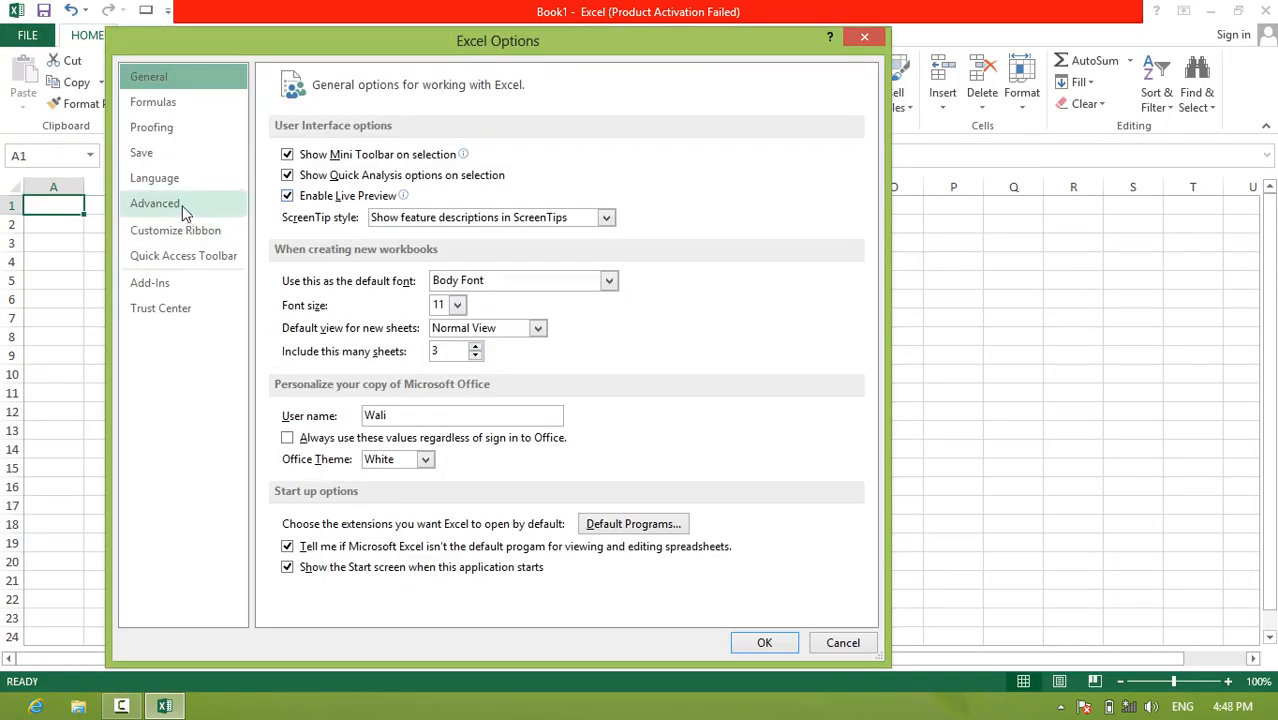
click(183, 208)
scroll(390, 410, down, 20)
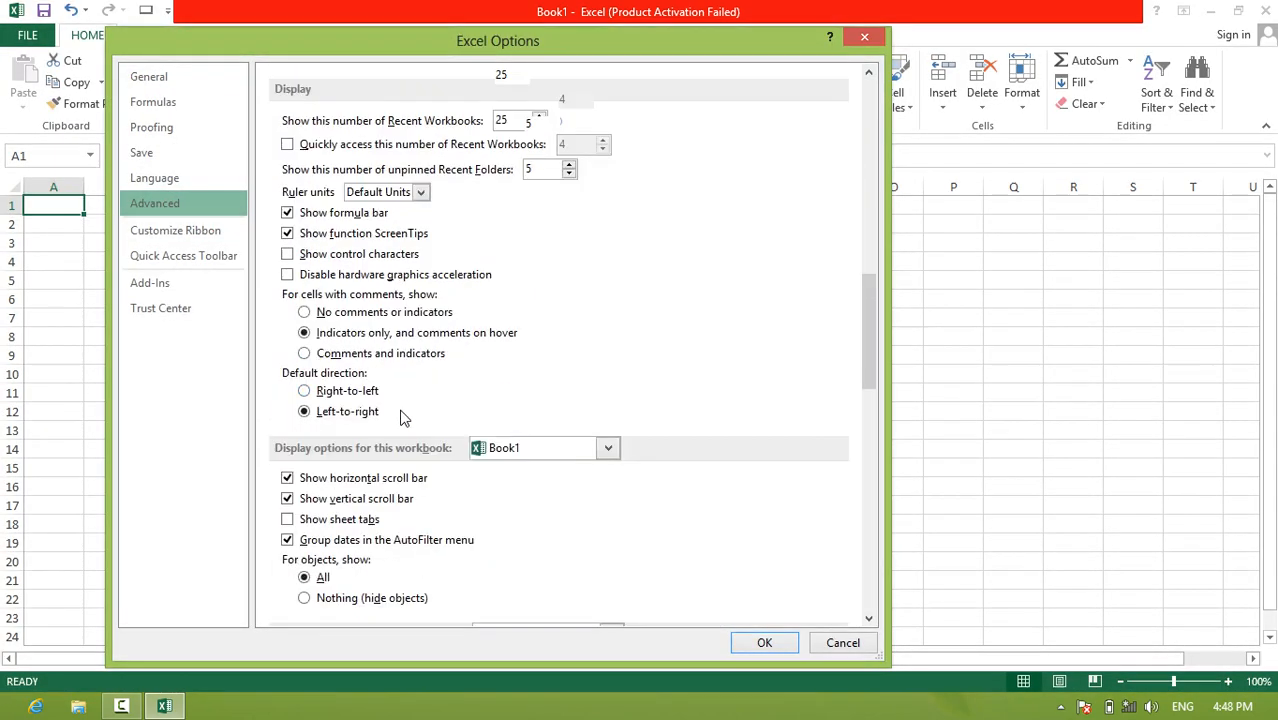
scroll(404, 418, down, 3)
click(344, 436)
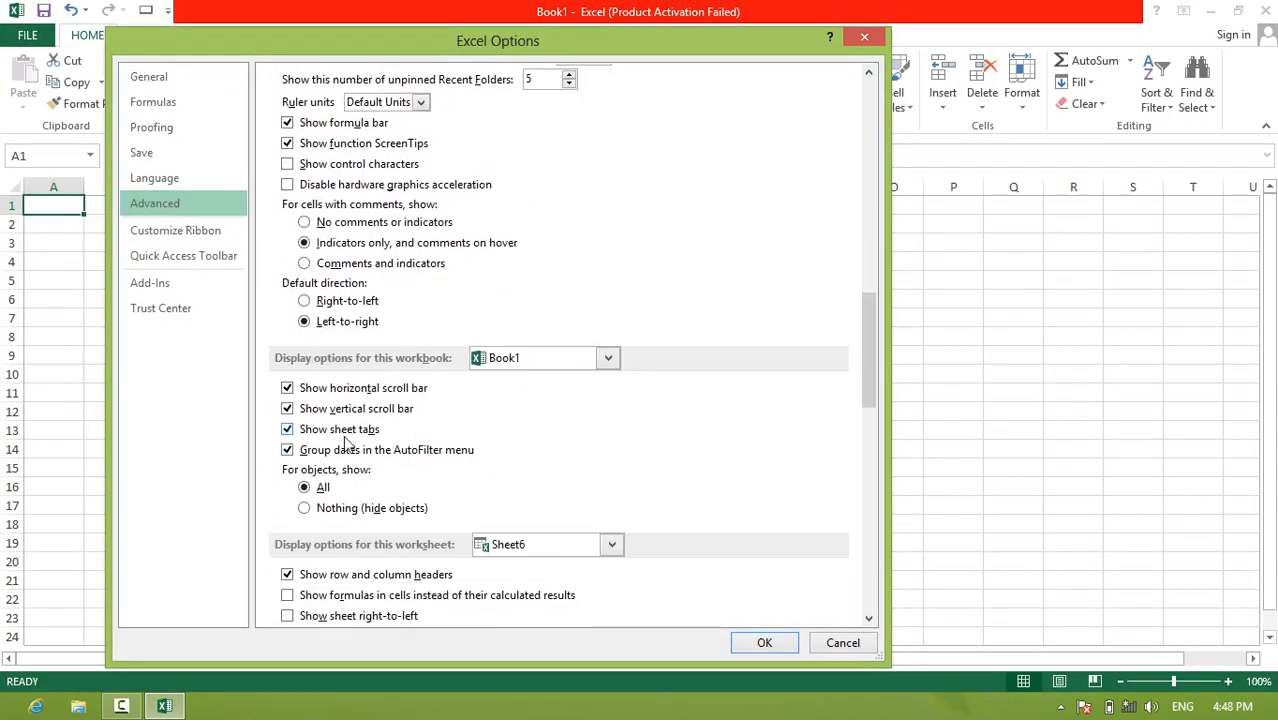
click(762, 642)
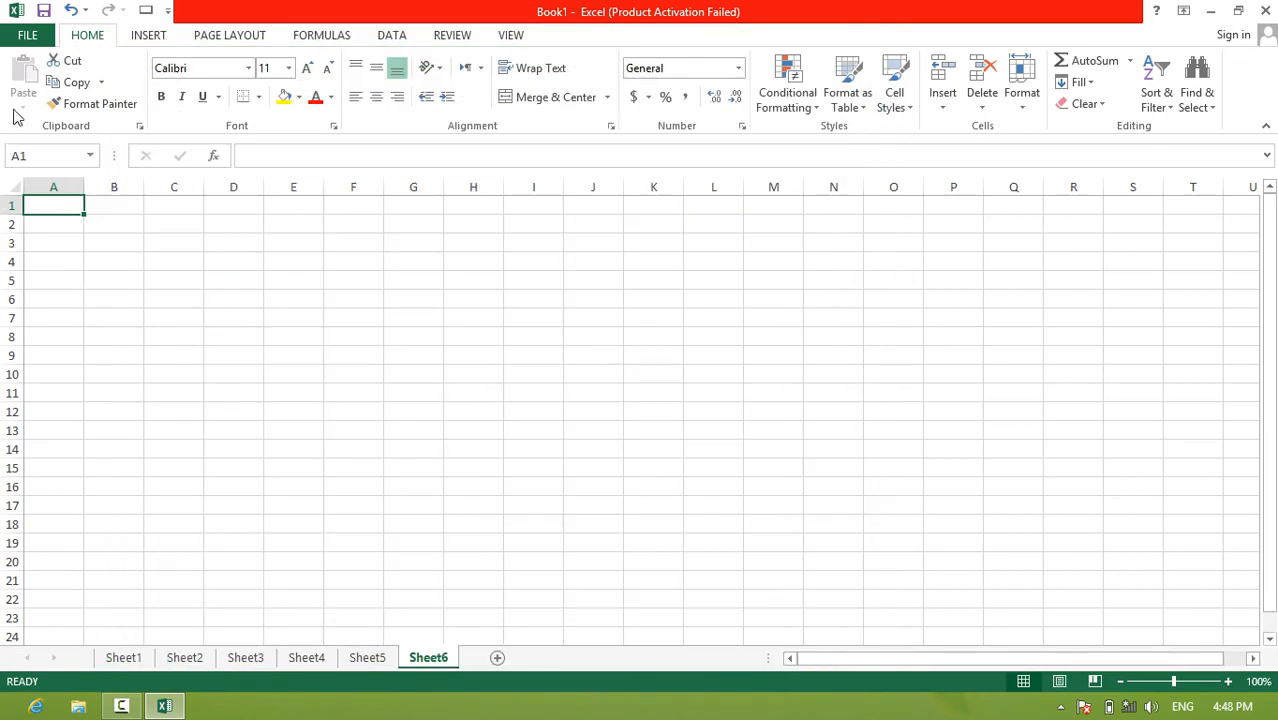
- Review the advanced display options for workbook Book1, including Group dates in the AutoFilter menu, and close the options
click(22, 40)
click(56, 455)
click(185, 205)
scroll(462, 400, down, 10)
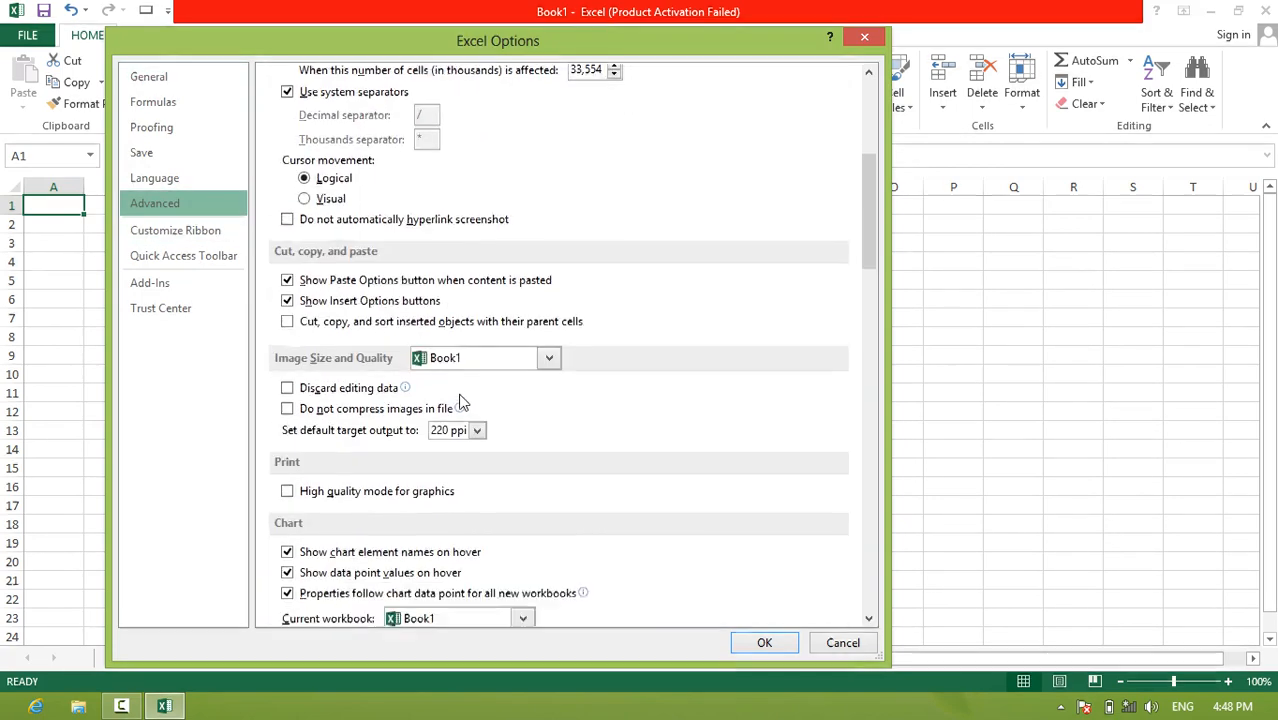
scroll(462, 400, down, 5)
scroll(462, 400, down, 3)
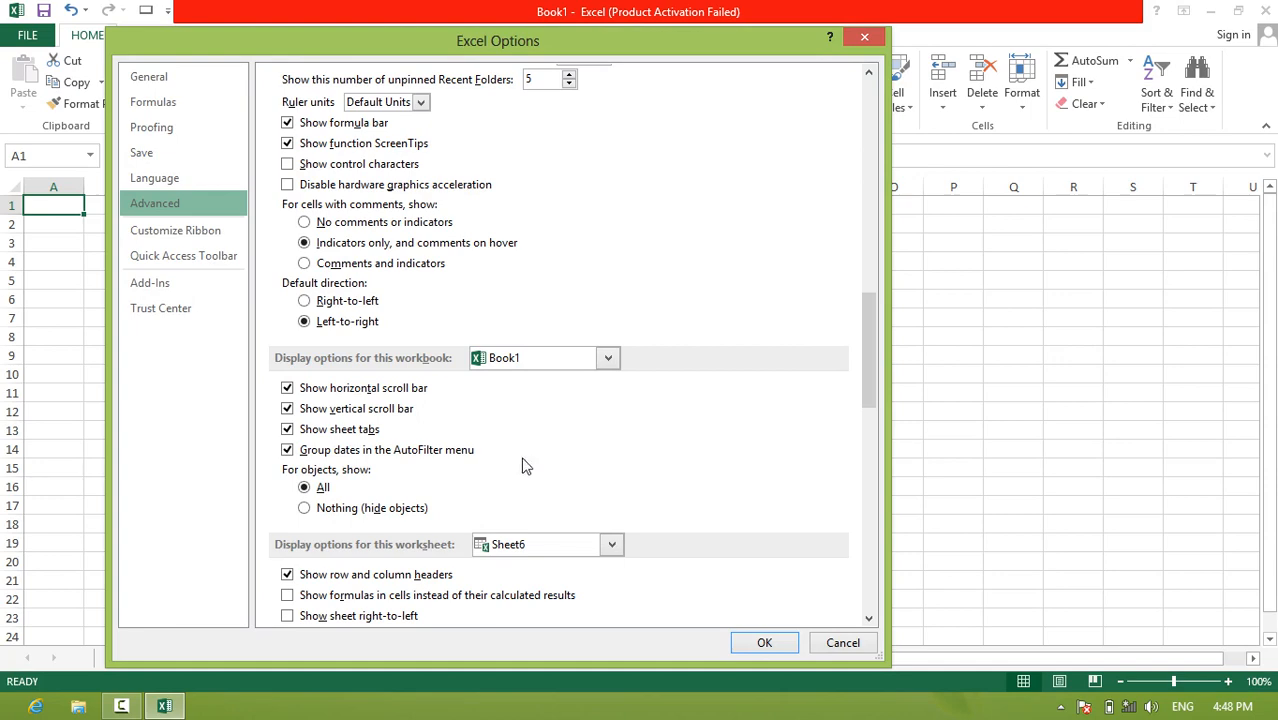
click(760, 643)
- Enter the headers id, name, job, salary and date in cells D4 to H4 of Sheet6
click(236, 264)
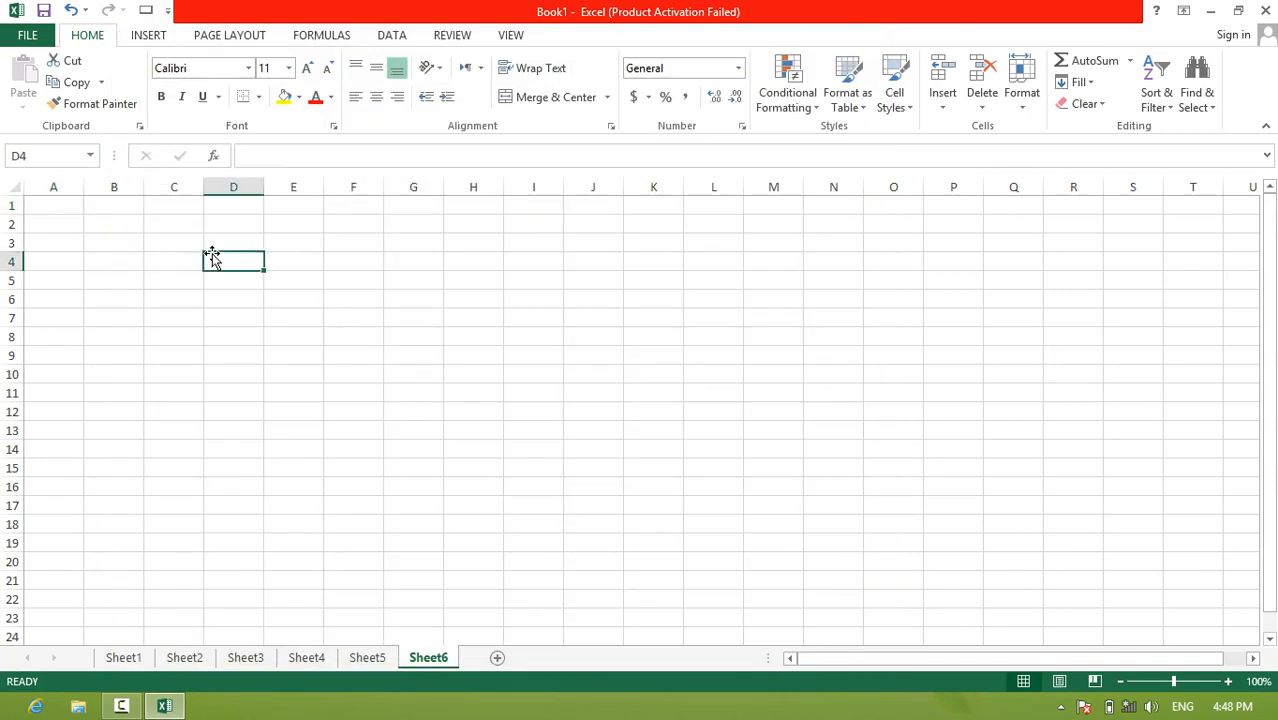
text(id)
key(Tab)
text(name)
key(Tab)
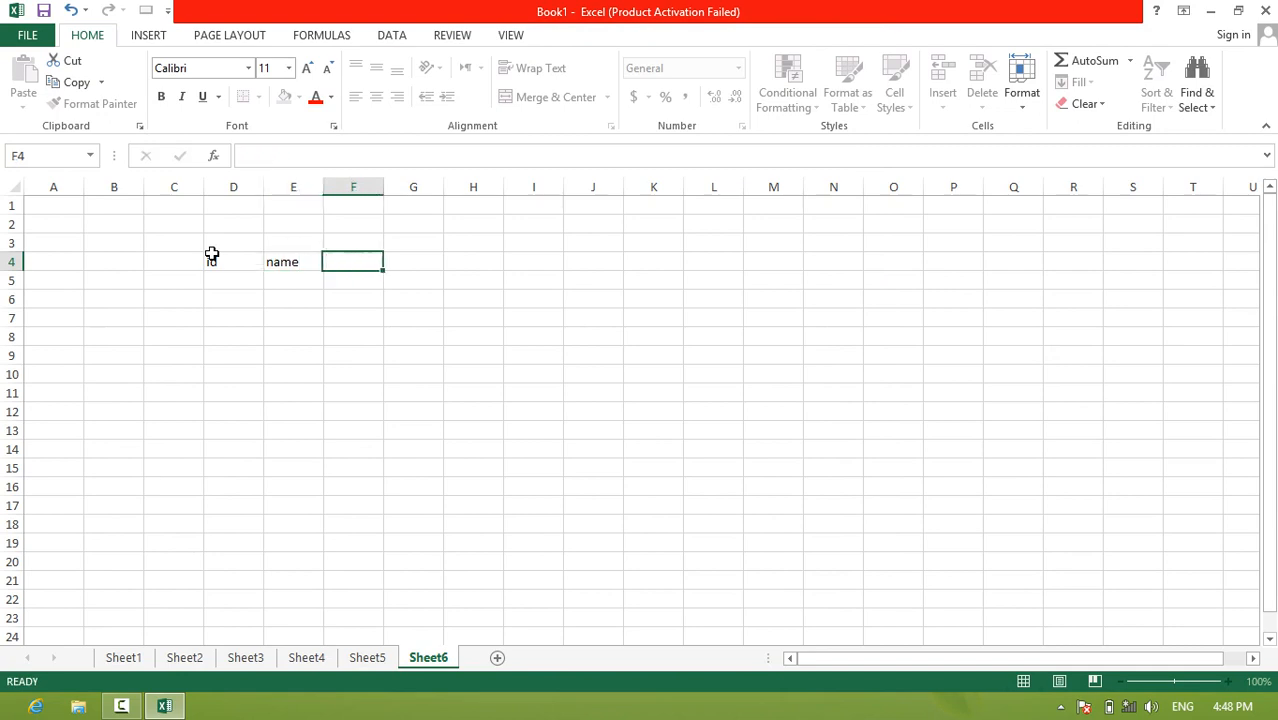
text(job)
key(Tab)
text(salary)
key(Tab)
text(date)
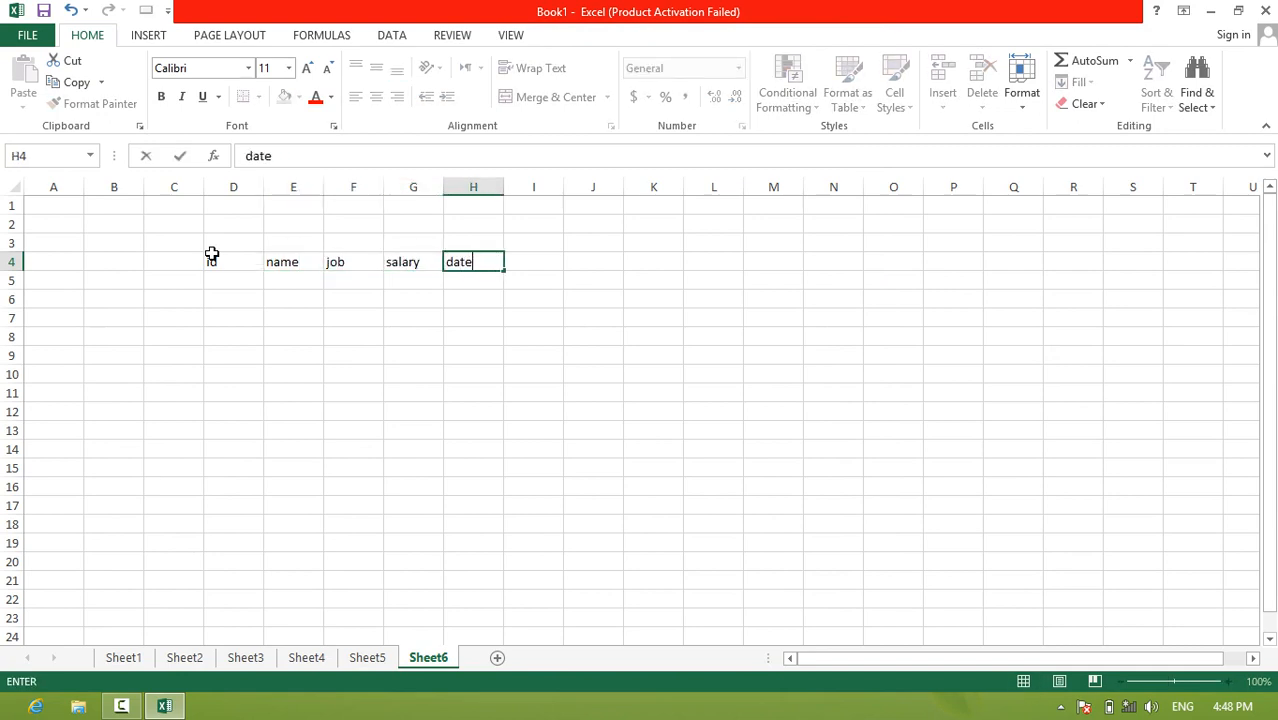
key(Return)
- Fill the id column with 1, 2, 3 and 4 in cells D5 to D8
text(1)
key(Return)
text(2)
key(Return)
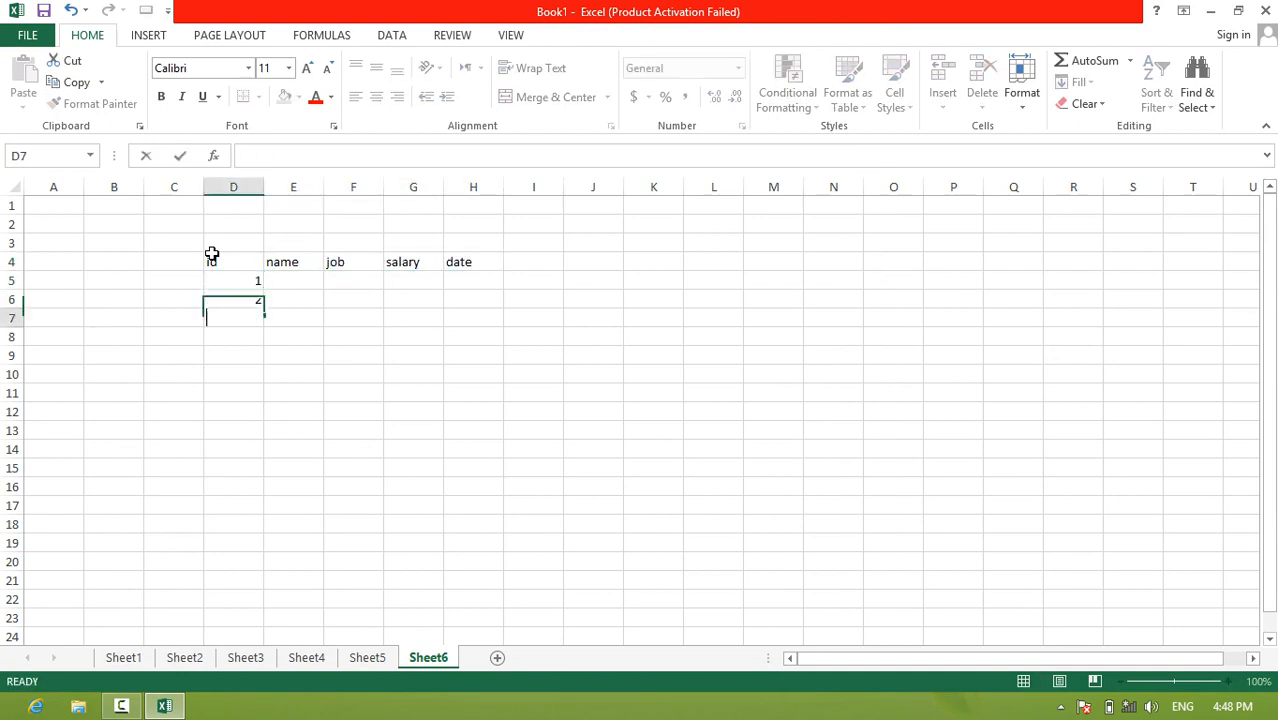
text(3)
key(Return)
text(4)
key(Up)
- Fill the name column with four sample first names in cells E5 to E8
key(Up)
key(Up)
key(Right)
text(a)
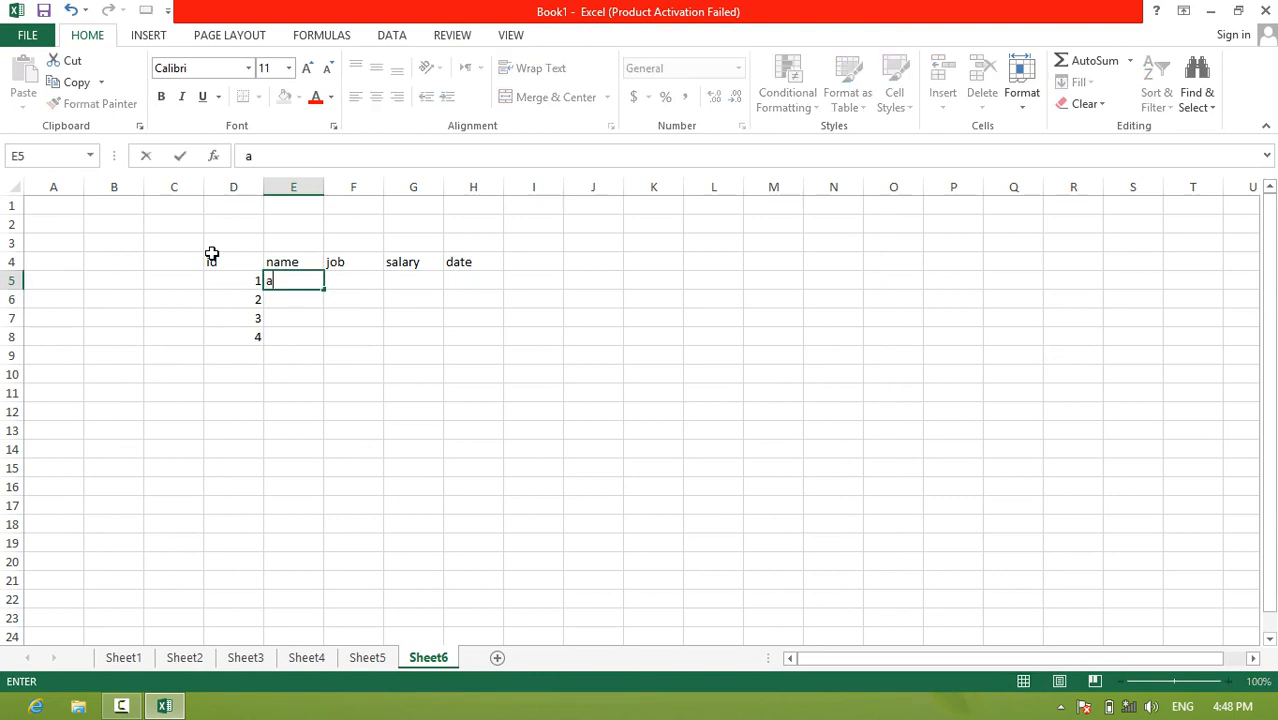
text(hmad)
key(Return)
text(samad)
key(Return)
text(saber)
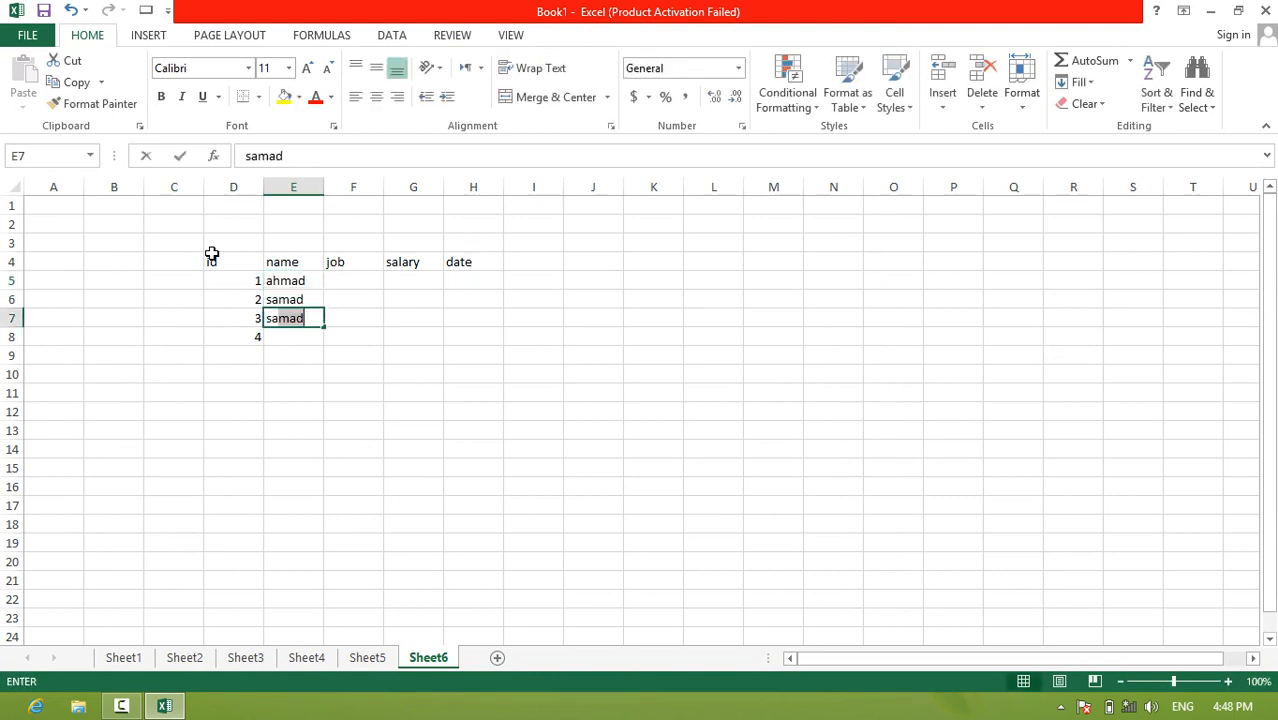
key(Return)
text(naim)
key(Tab)
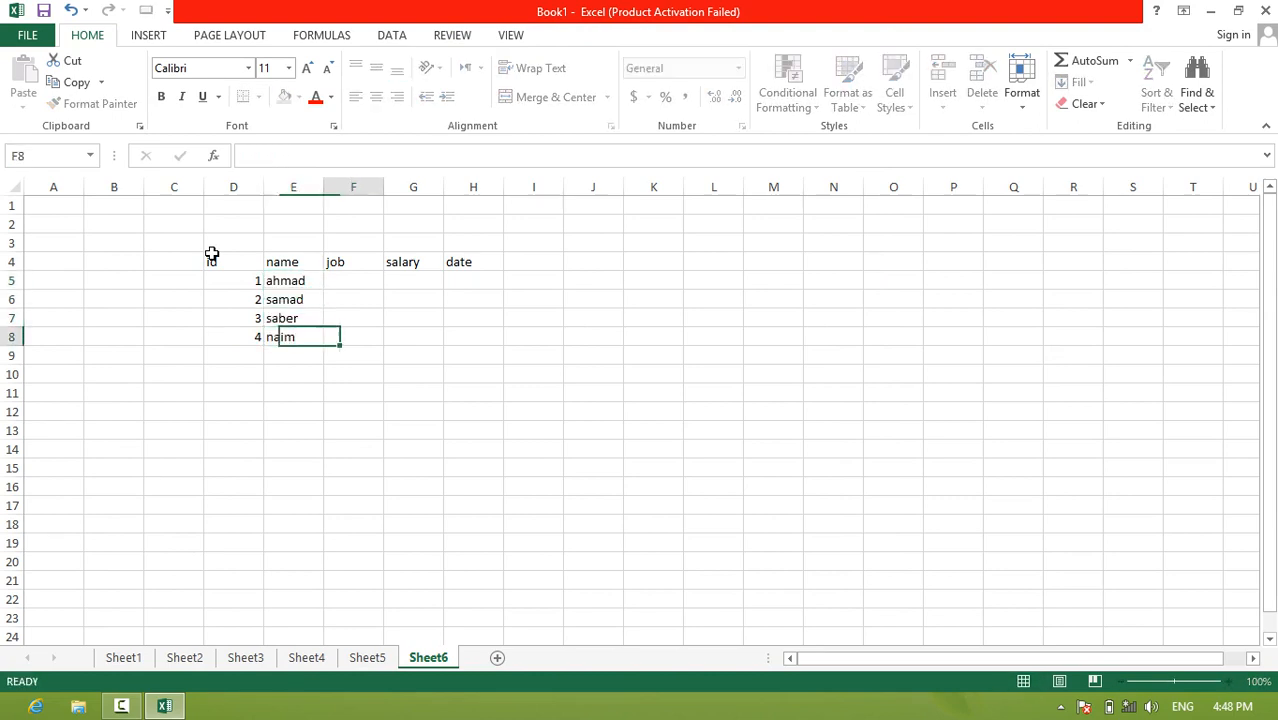
- Fill the job column with driver, manager, engineer and cook in cells F5 to F8
key(Up)
key(Up)
key(Up)
text(driver)
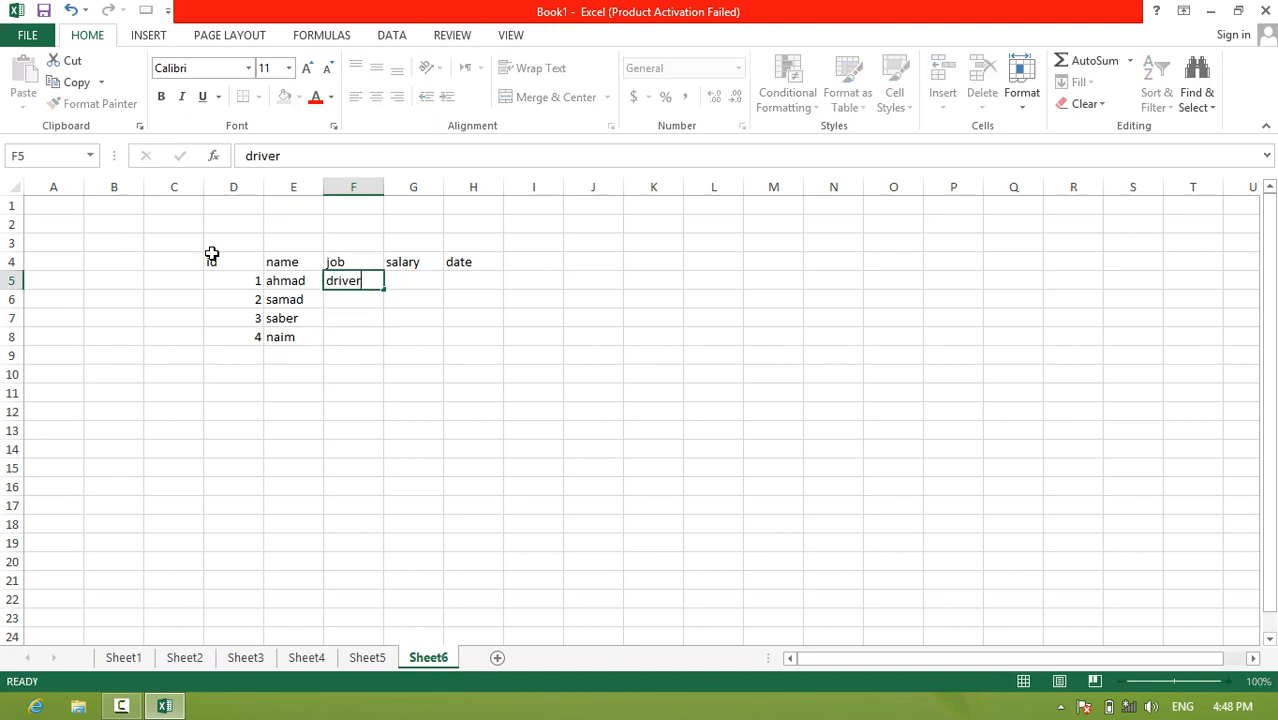
key(Return)
text(manager)
key(Return)
text(engineer)
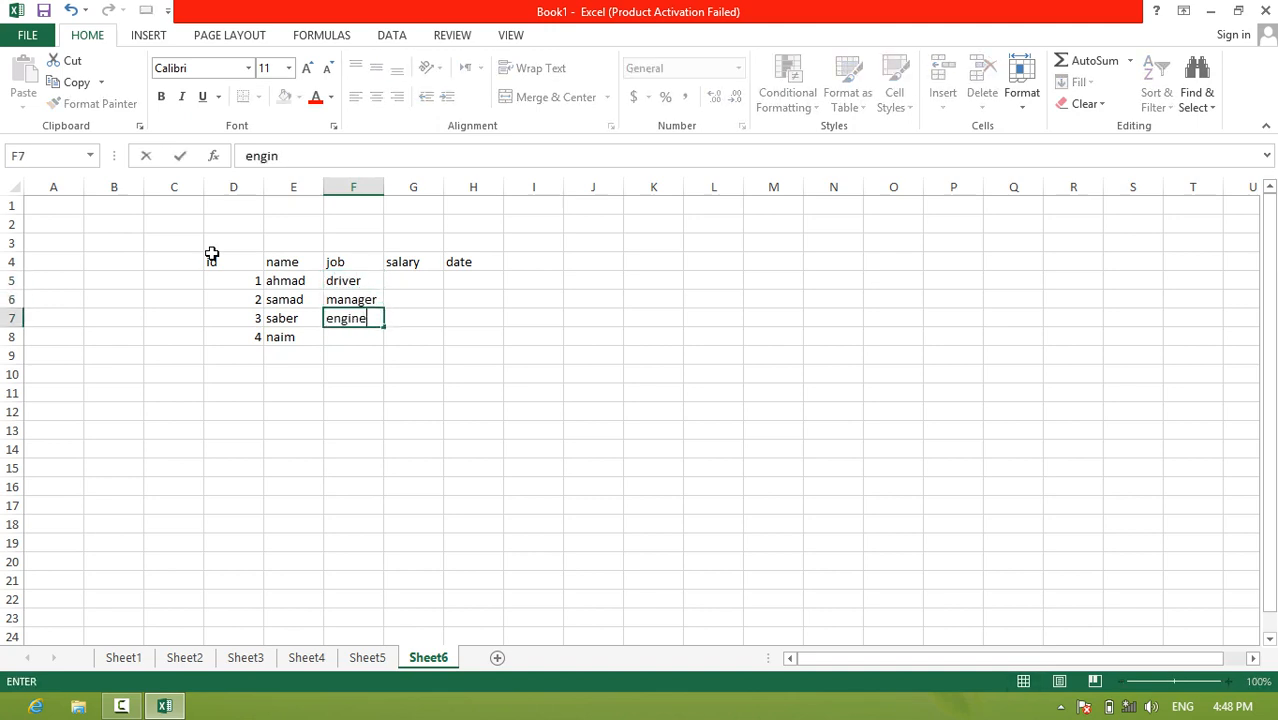
key(Return)
text(cook)
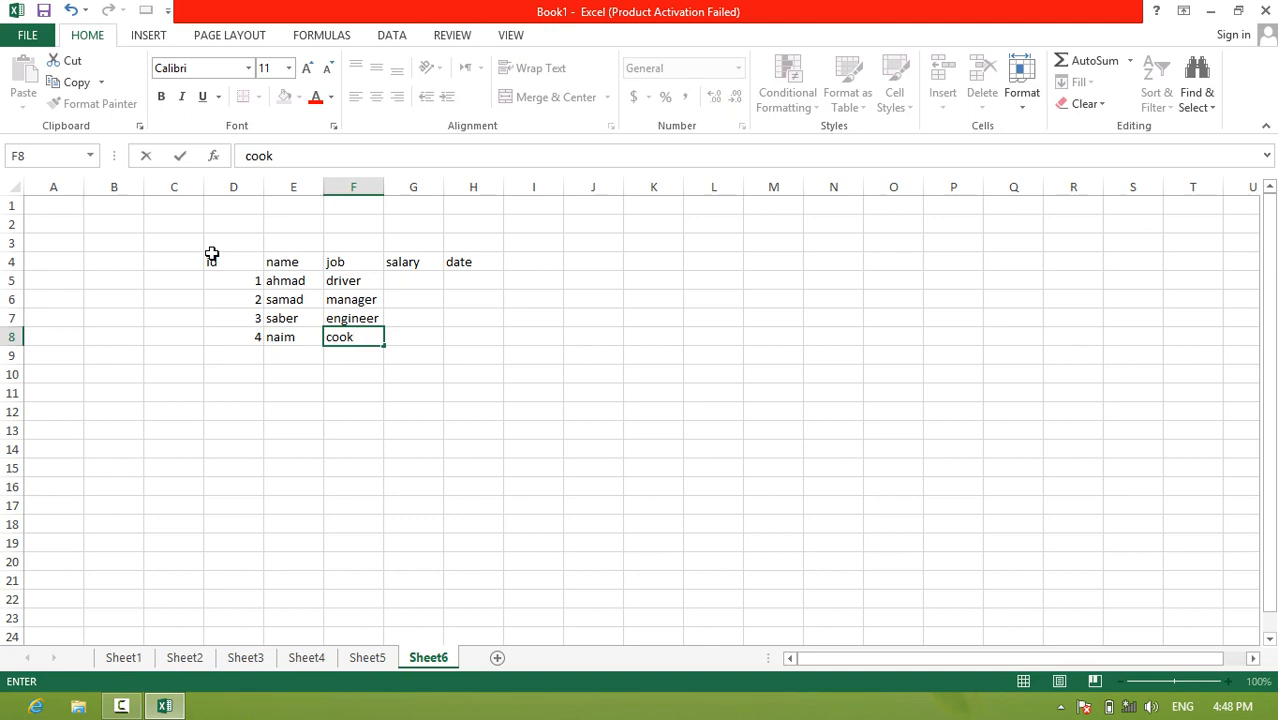
key(Tab)
- Fill the salary column with 300, 400, 500 and 200 in cells G5 to G8
key(Up)
key(Up)
key(Up)
text(3)
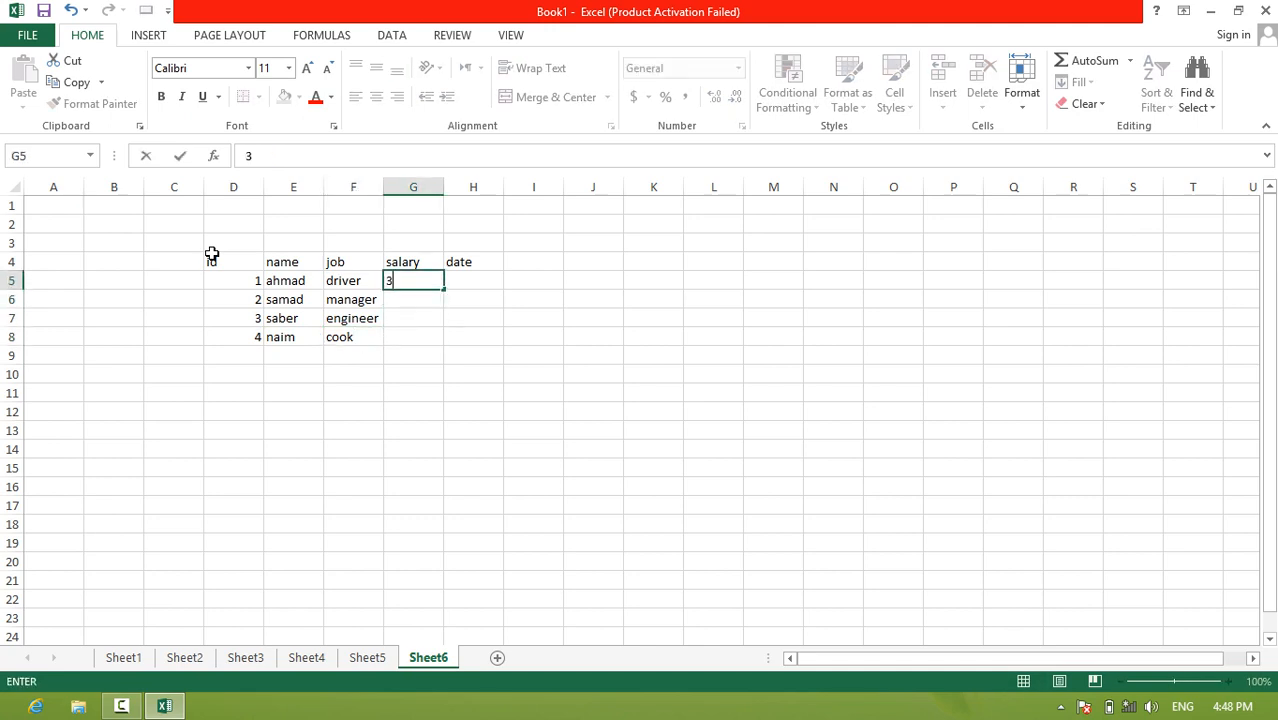
key(Return)
text(400)
key(Return)
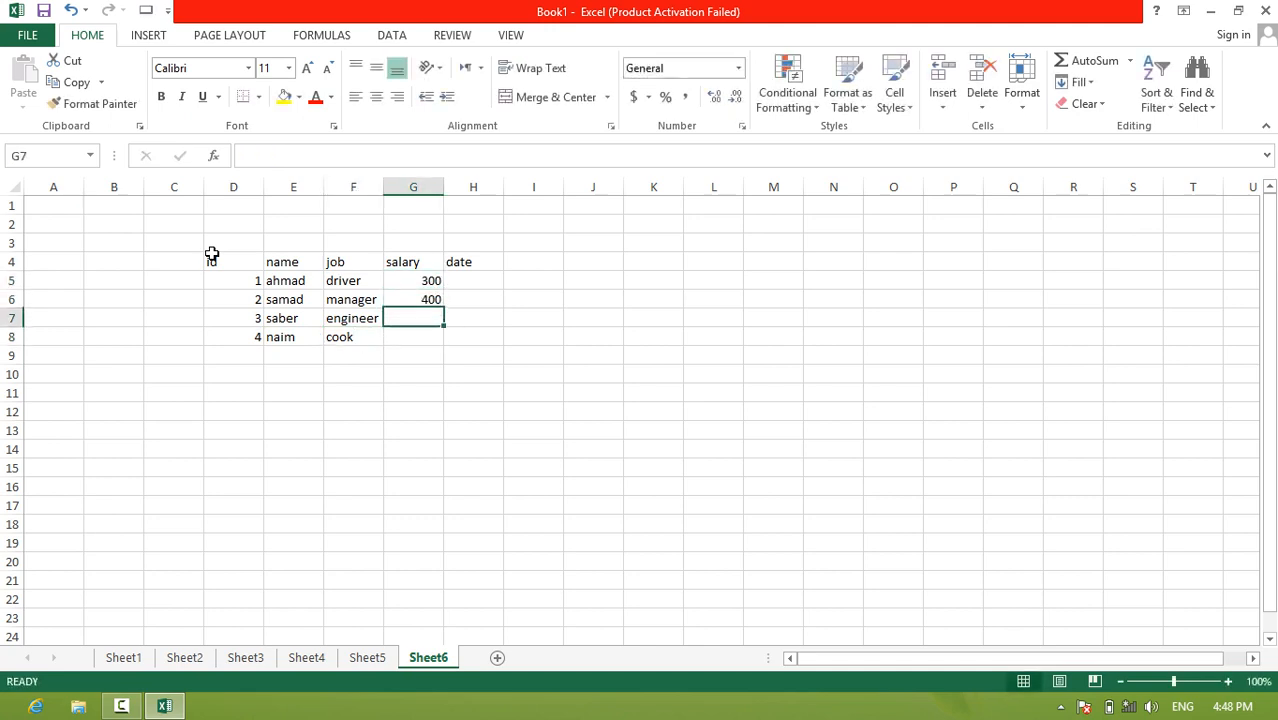
text(500)
key(Return)
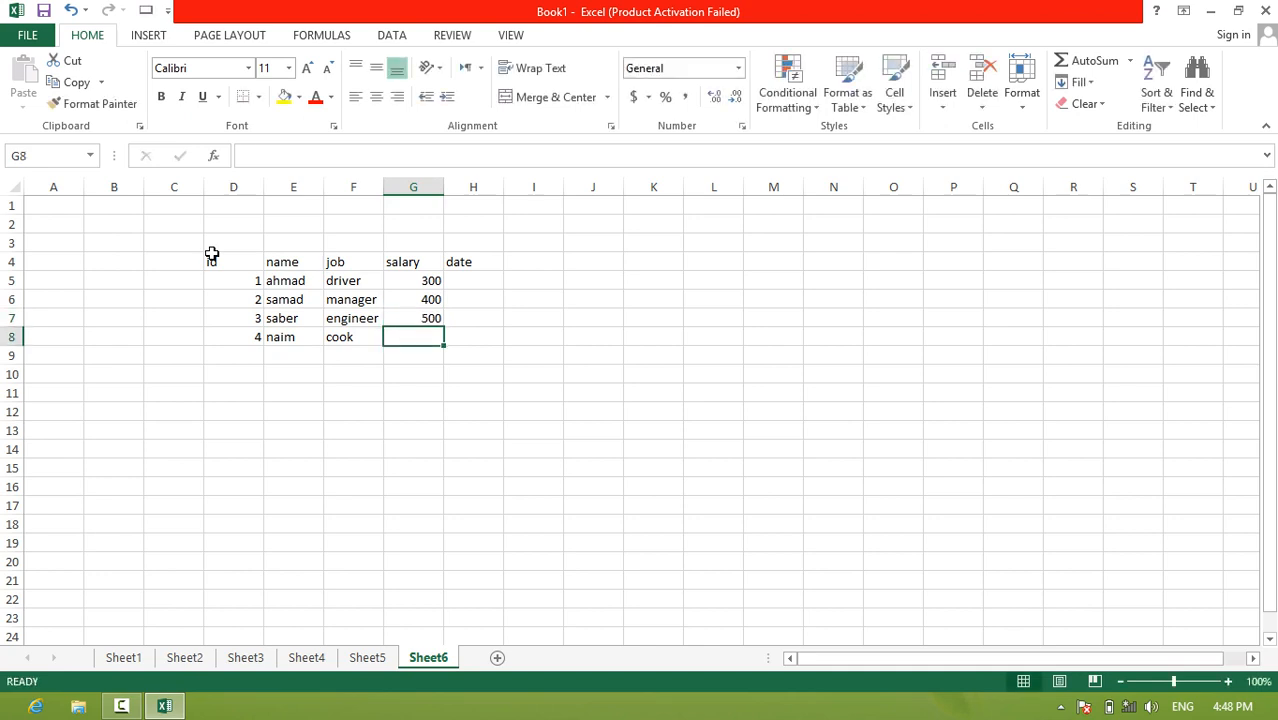
text(200)
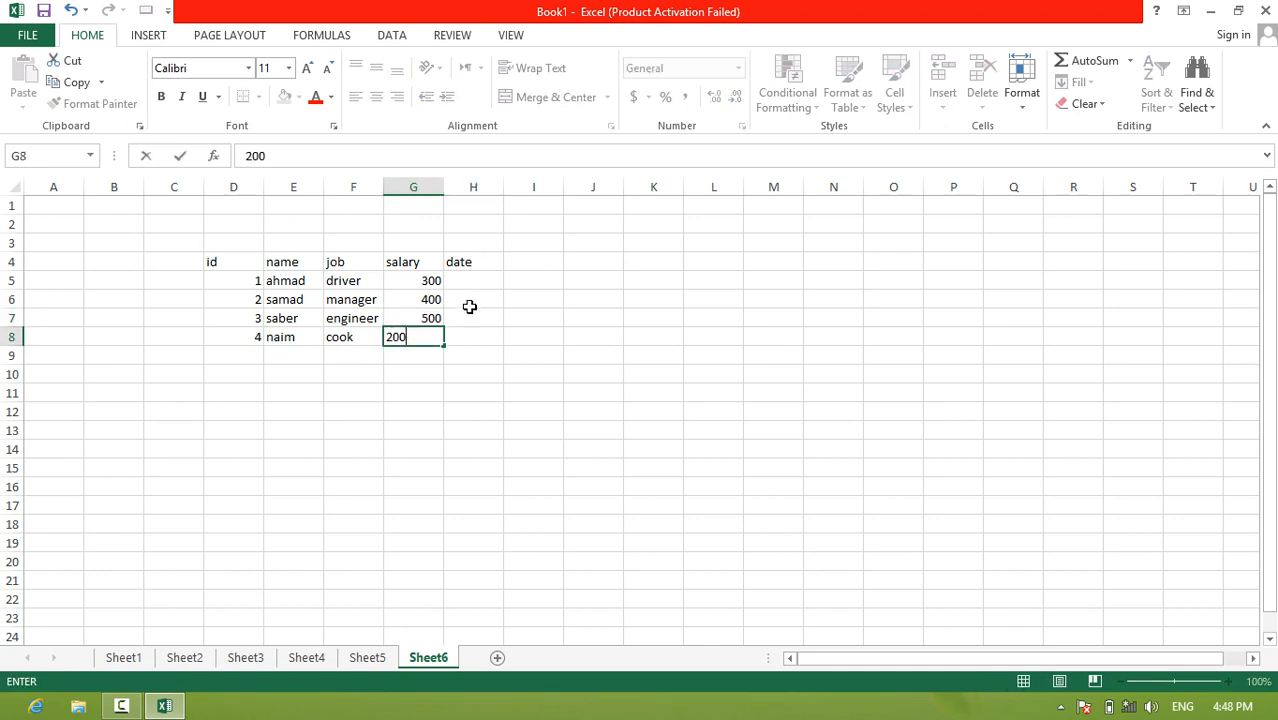
- Fill the date column with 1/1/2019, 2/4/2018, 6/5/2019 and 7/8/2018 in cells H5 to H8
click(466, 279)
text(1/1/2019)
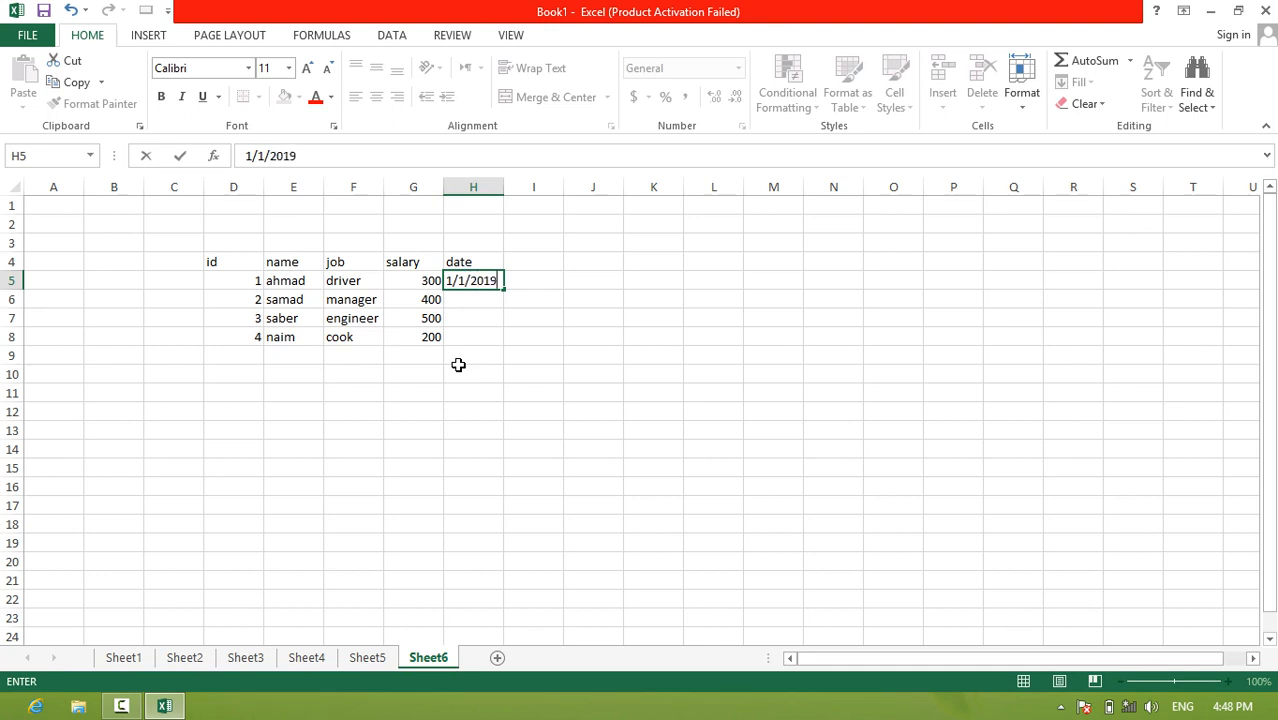
key(Return)
text(2/4/20)
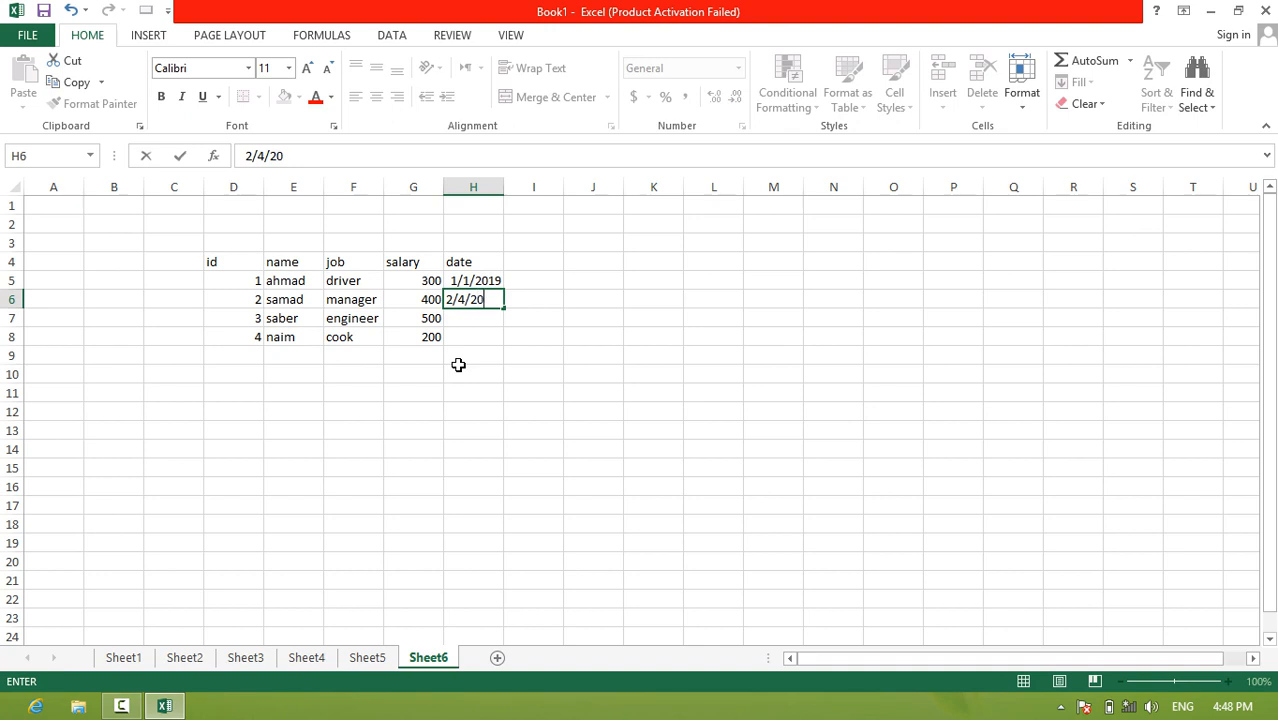
text(18)
key(Return)
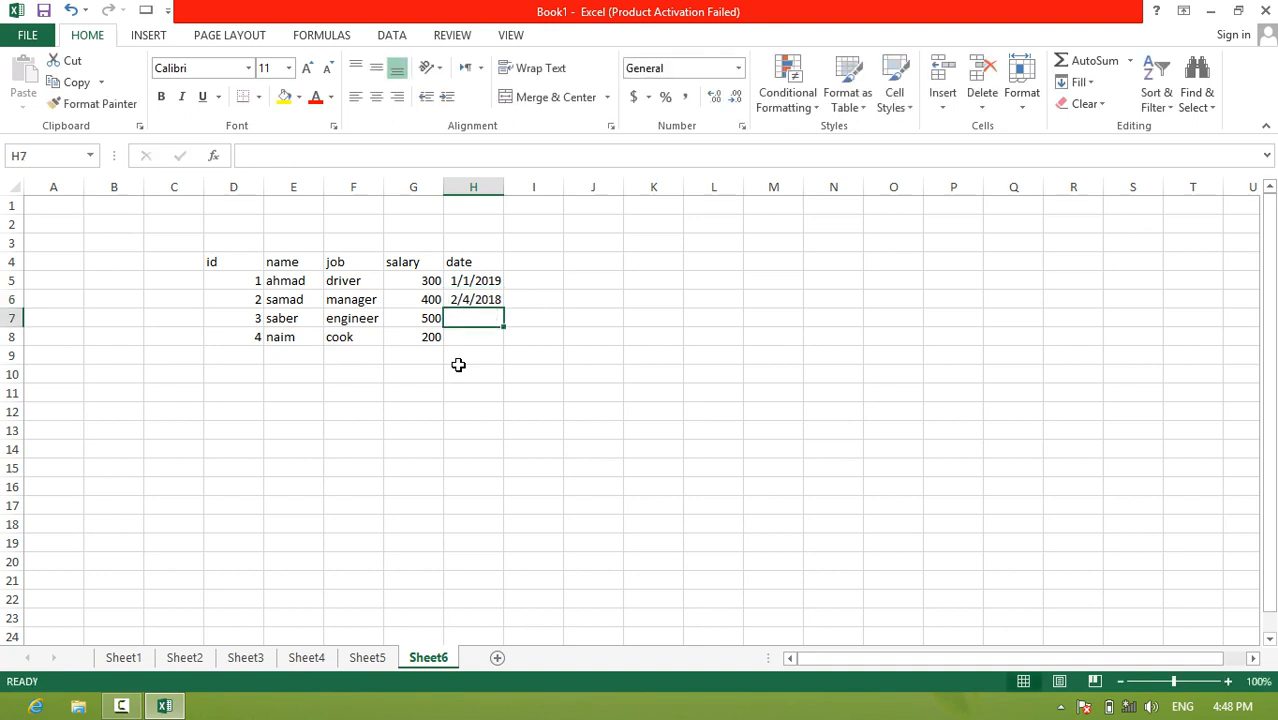
text(6/)
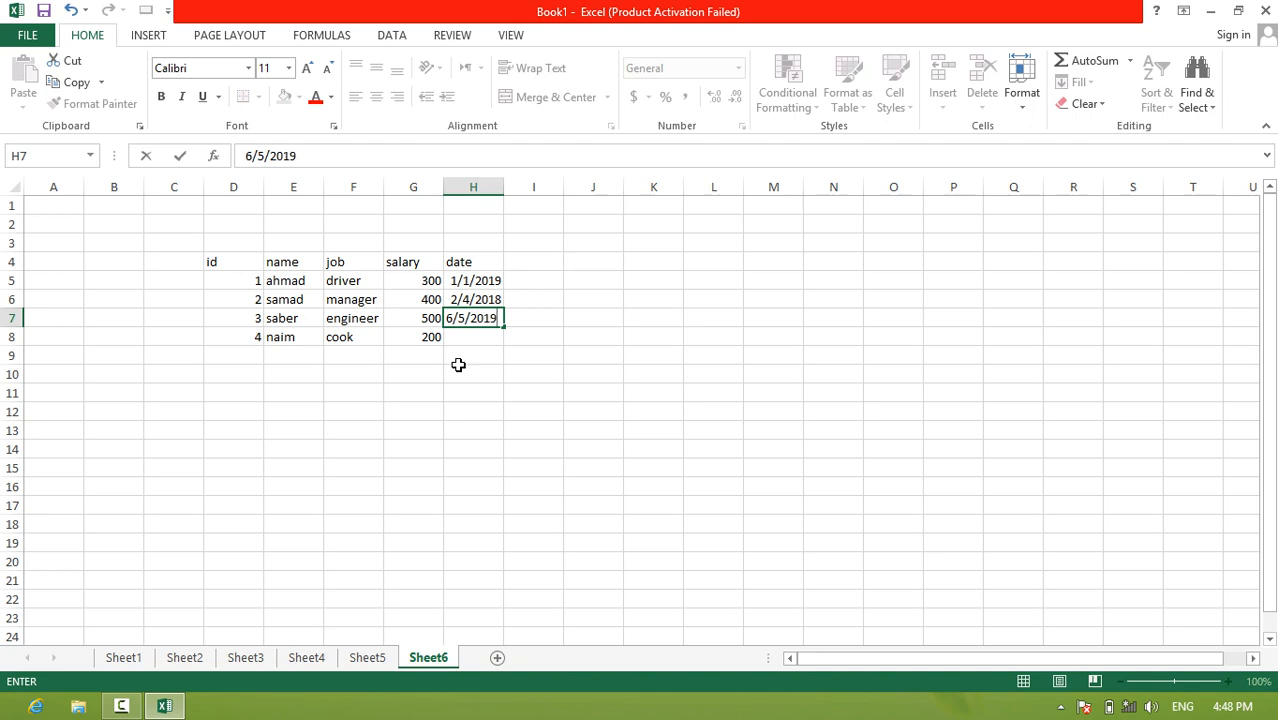
text(5/2019)
key(Return)
text(7/8)
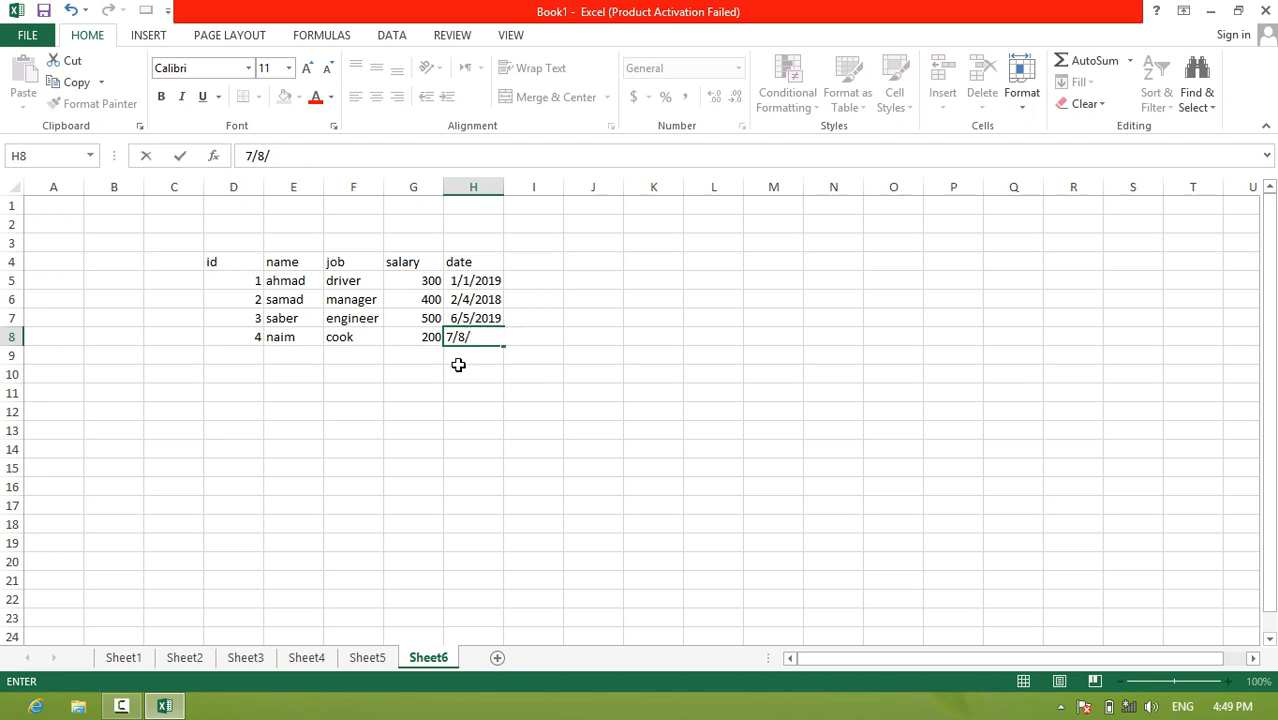
text(/2018)
key(Return)
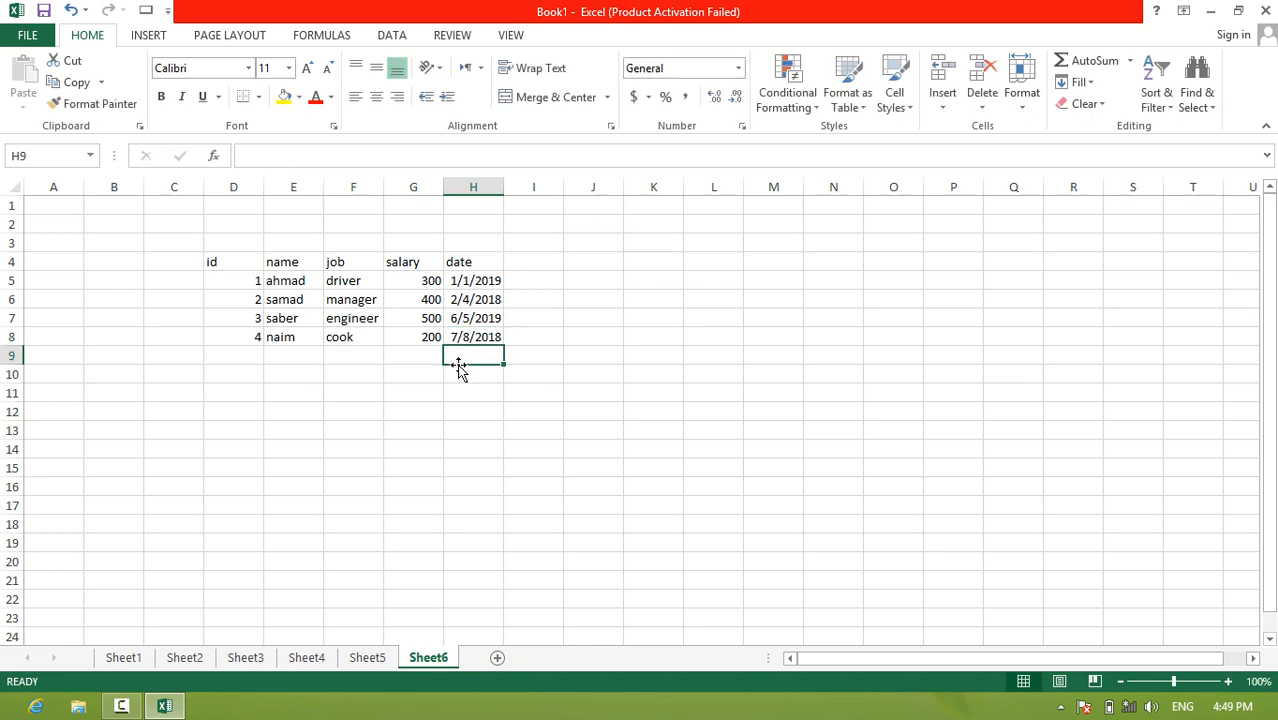
- Apply a Filter to the table in cells D4 to H8
drag(216, 256, 485, 337)
click(1156, 82)
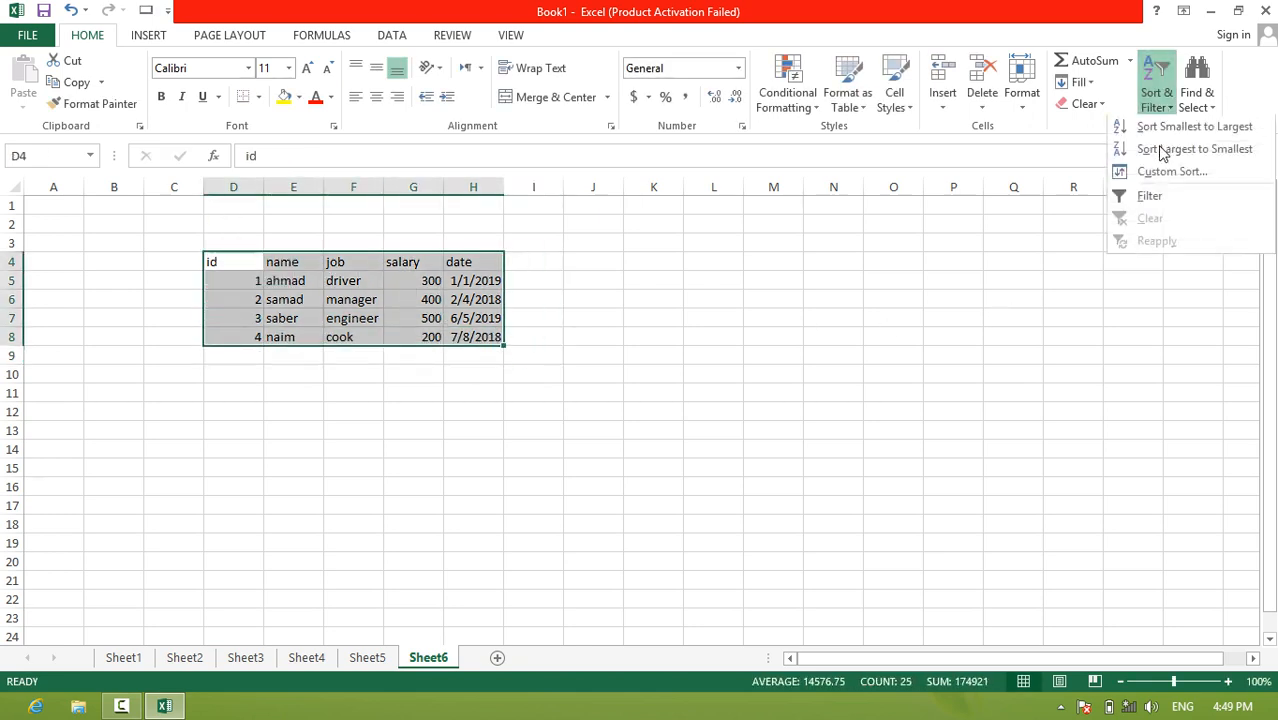
click(1160, 195)
click(481, 282)
- Examine the 2019 and 2018 groups in the date column's filter list, expanding and collapsing each, and cancel the filter
click(494, 261)
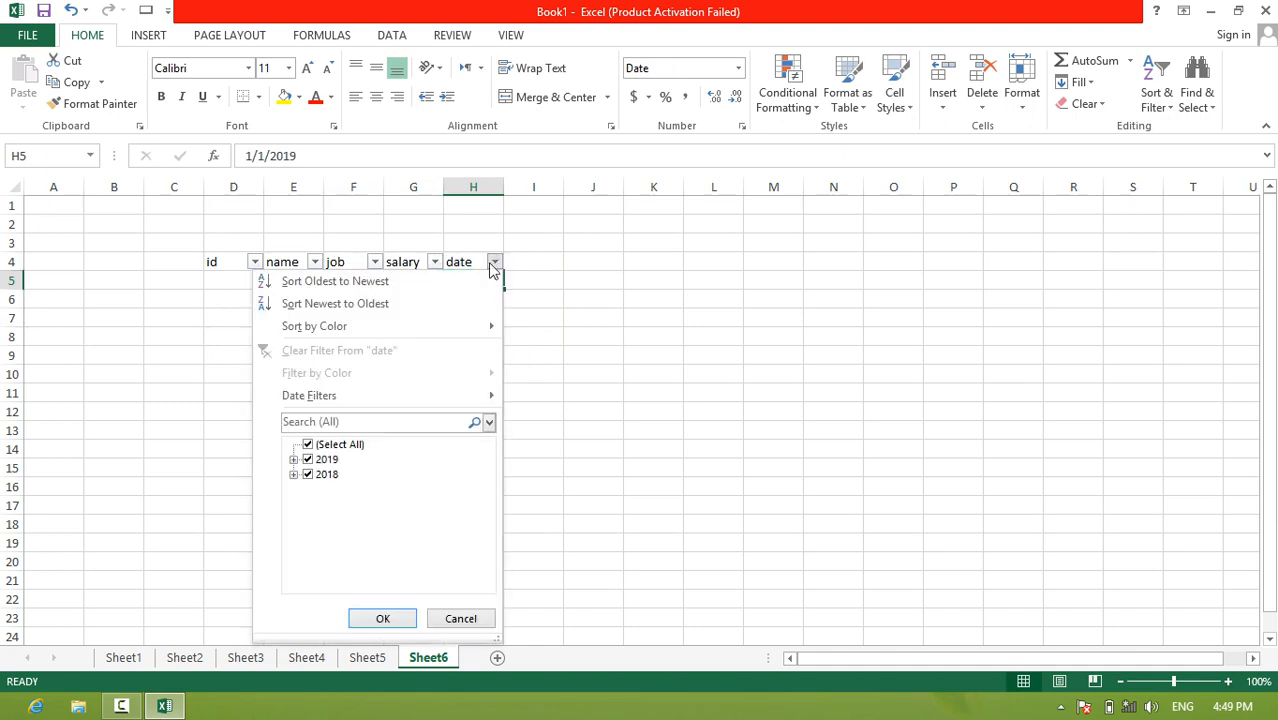
click(294, 459)
click(294, 459)
click(294, 474)
click(294, 474)
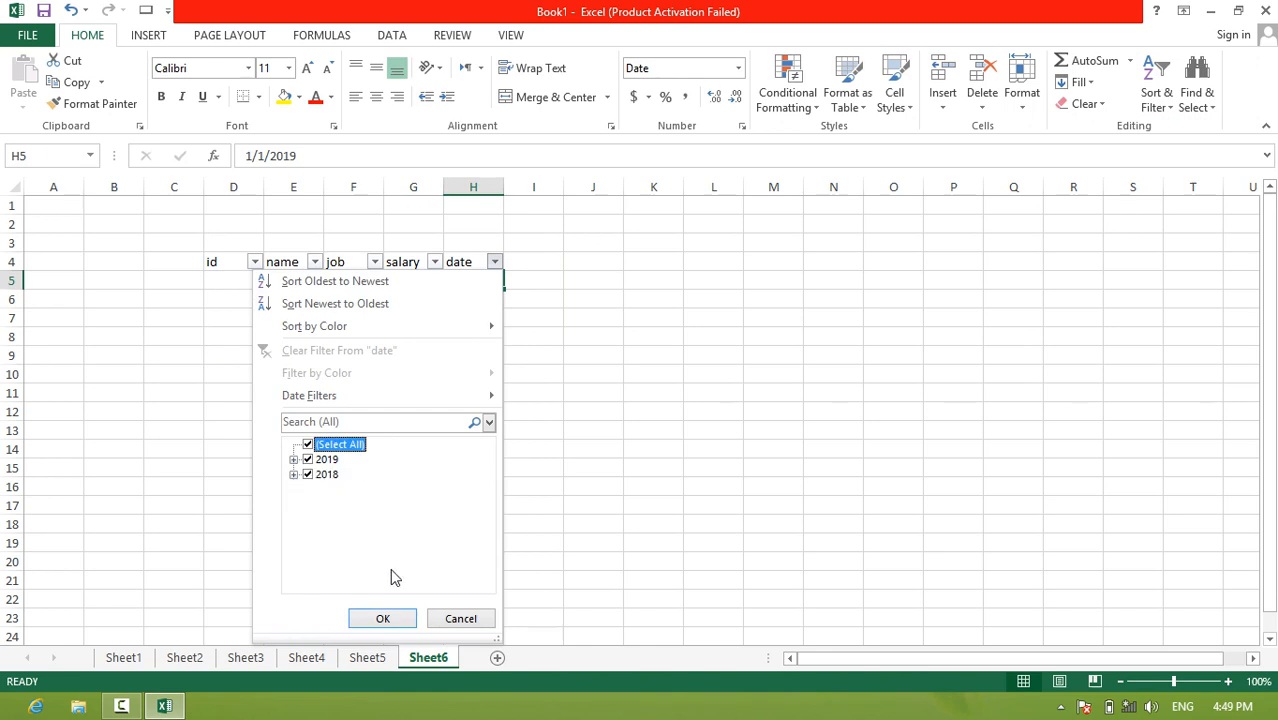
click(460, 619)
- Turn off Group dates in the AutoFilter menu for workbook Book1 and check how the date column's filter lists the dates
click(27, 35)
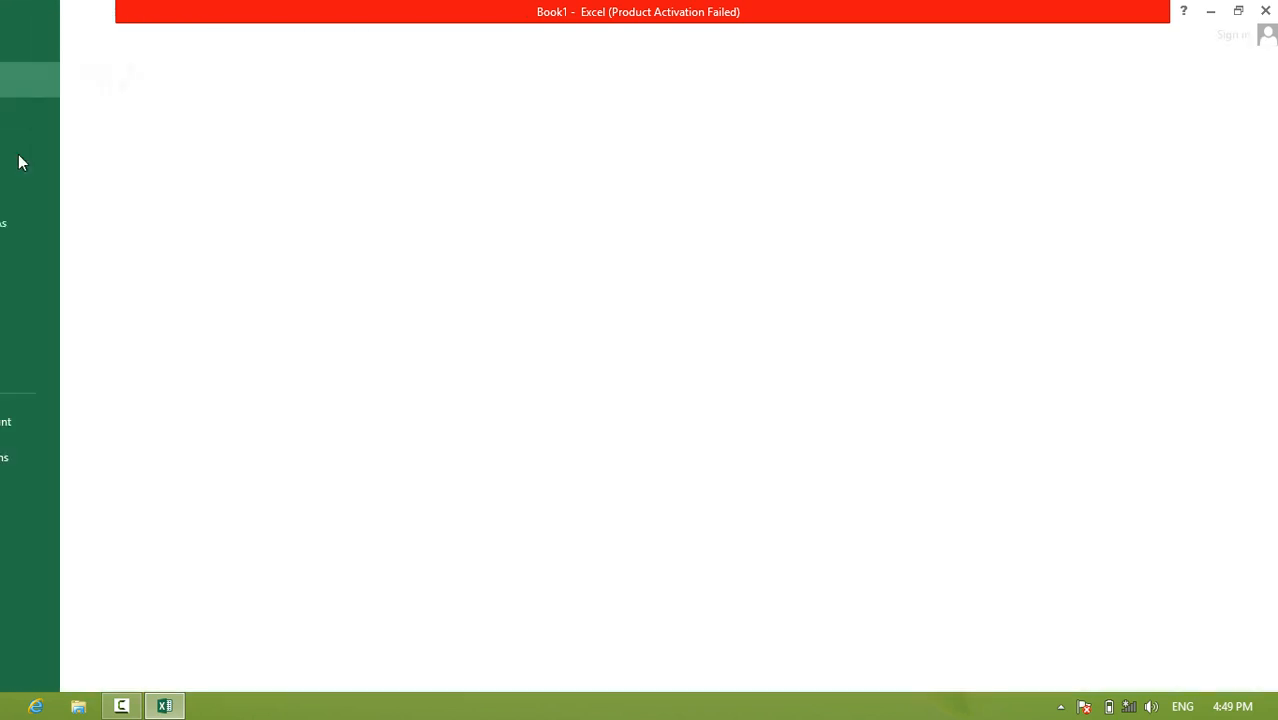
click(62, 452)
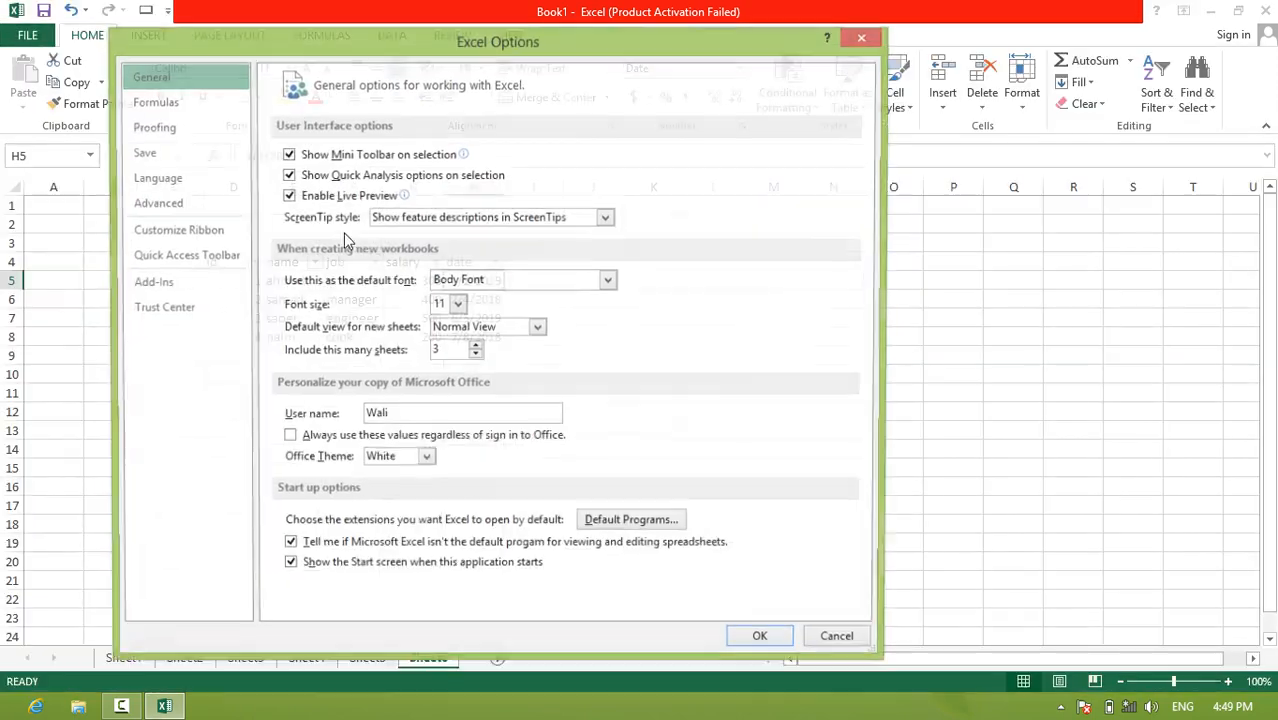
click(180, 203)
scroll(461, 383, down, 15)
scroll(461, 383, down, 5)
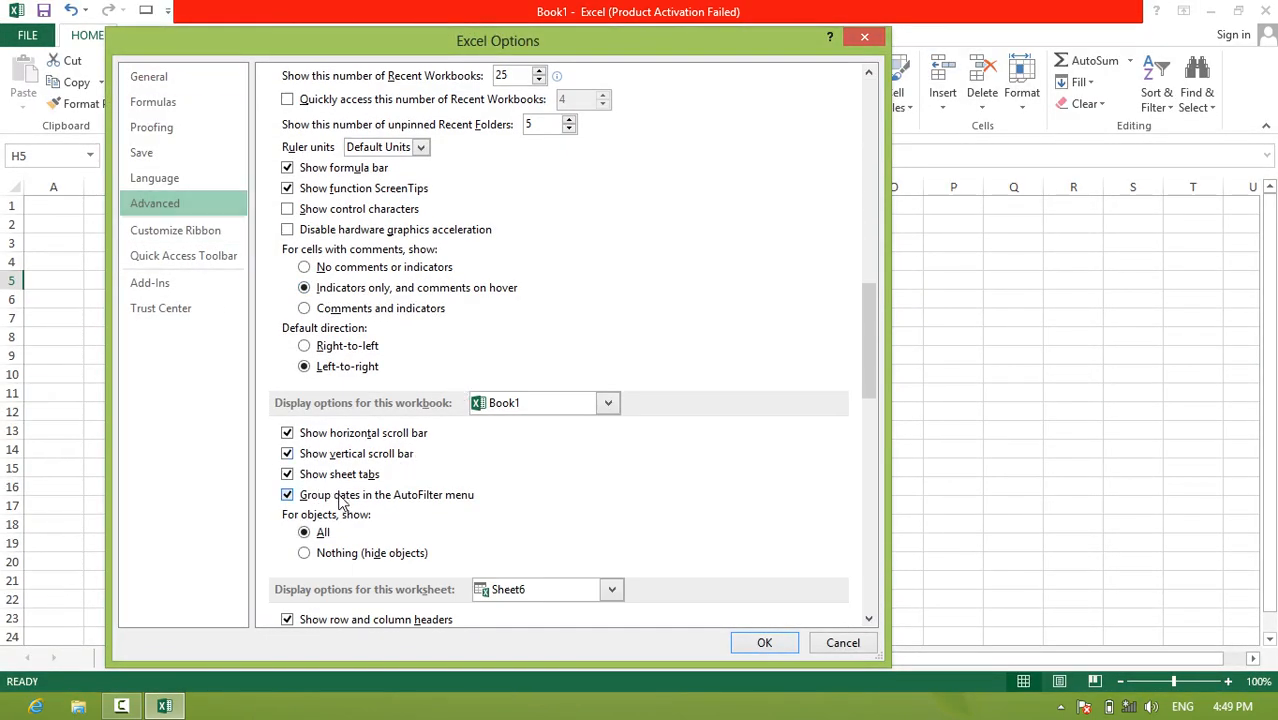
click(762, 644)
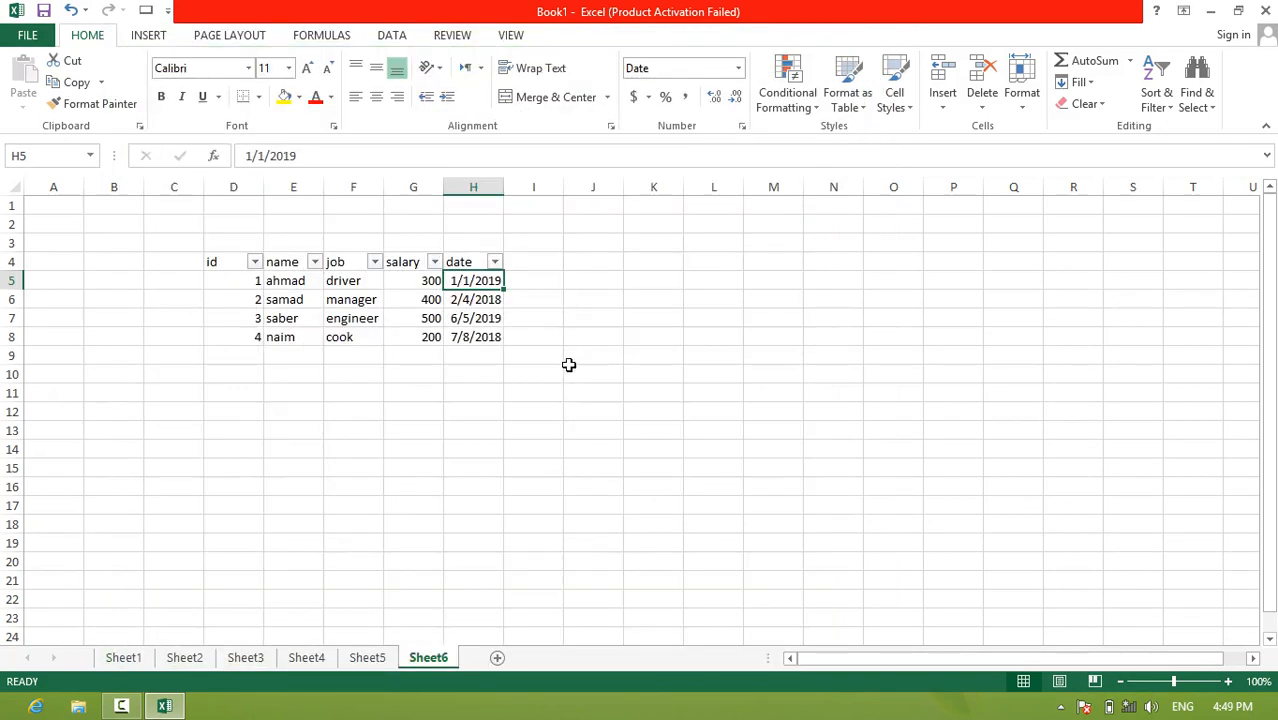
click(494, 262)
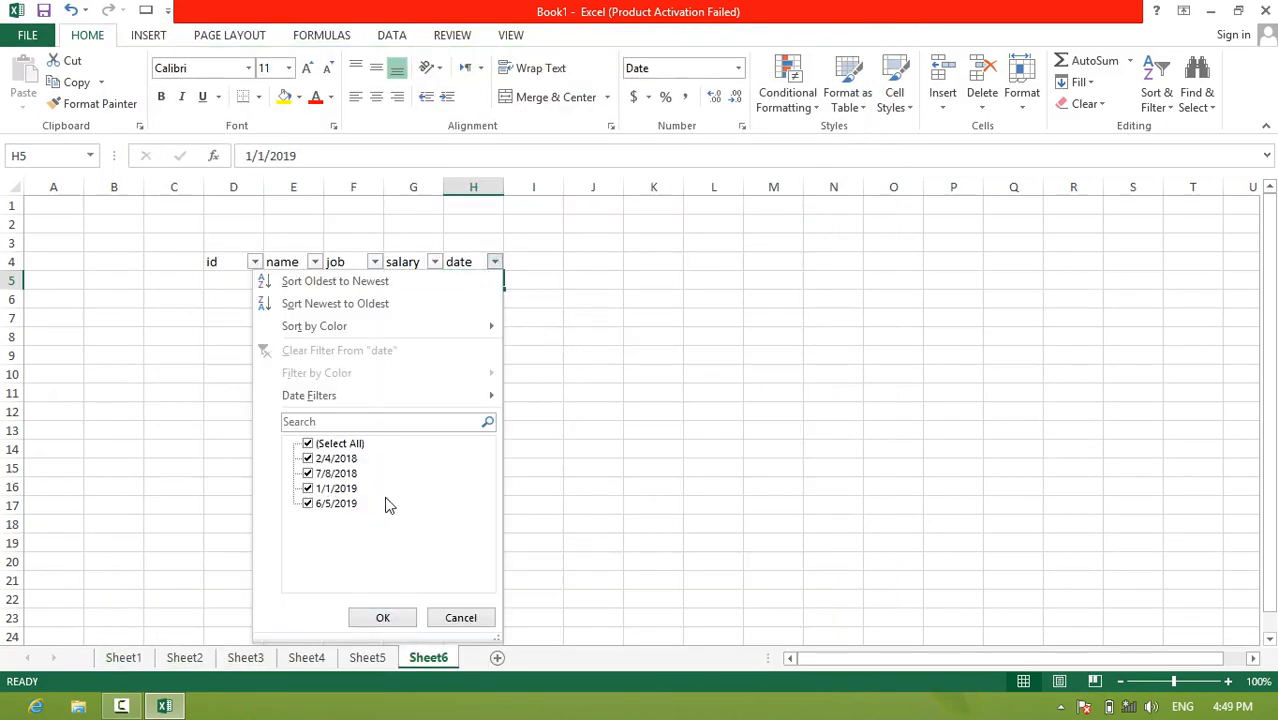
click(200, 294)
- Turn Group dates in the AutoFilter menu back on for workbook Book1 and check the date column's filter list
click(22, 36)
click(40, 453)
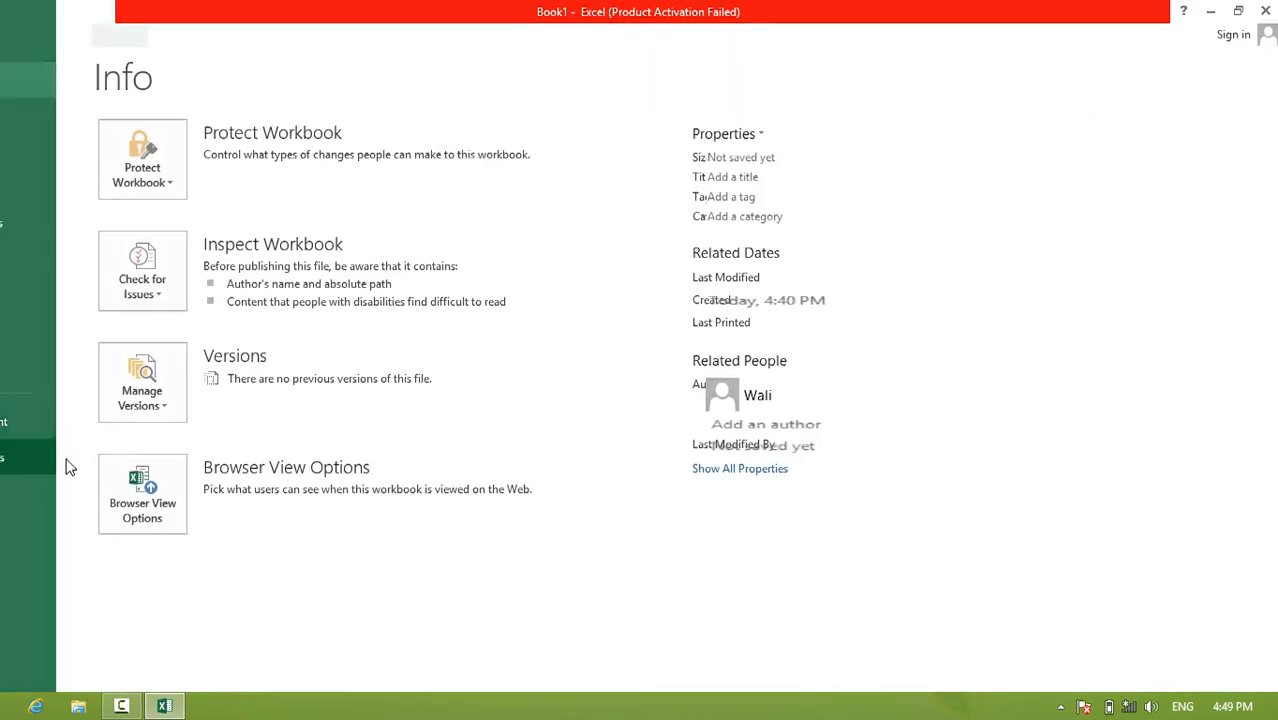
click(209, 211)
scroll(400, 391, down, 15)
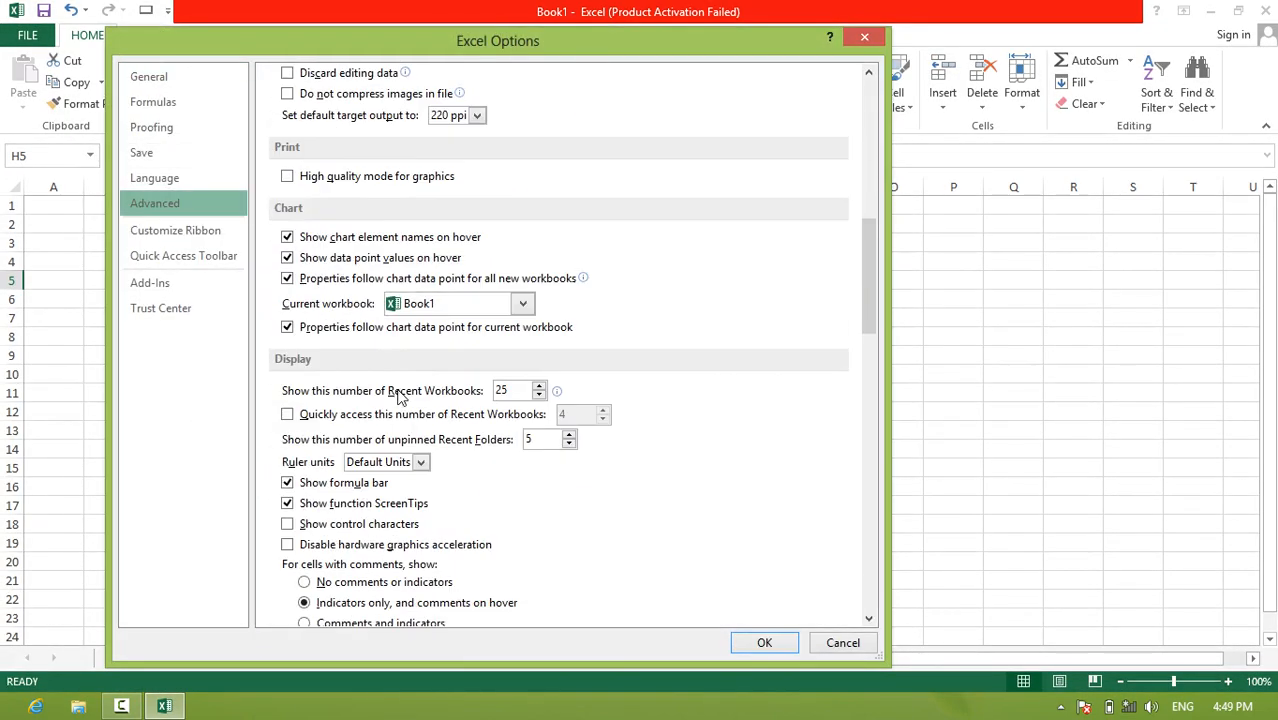
scroll(400, 450, down, 5)
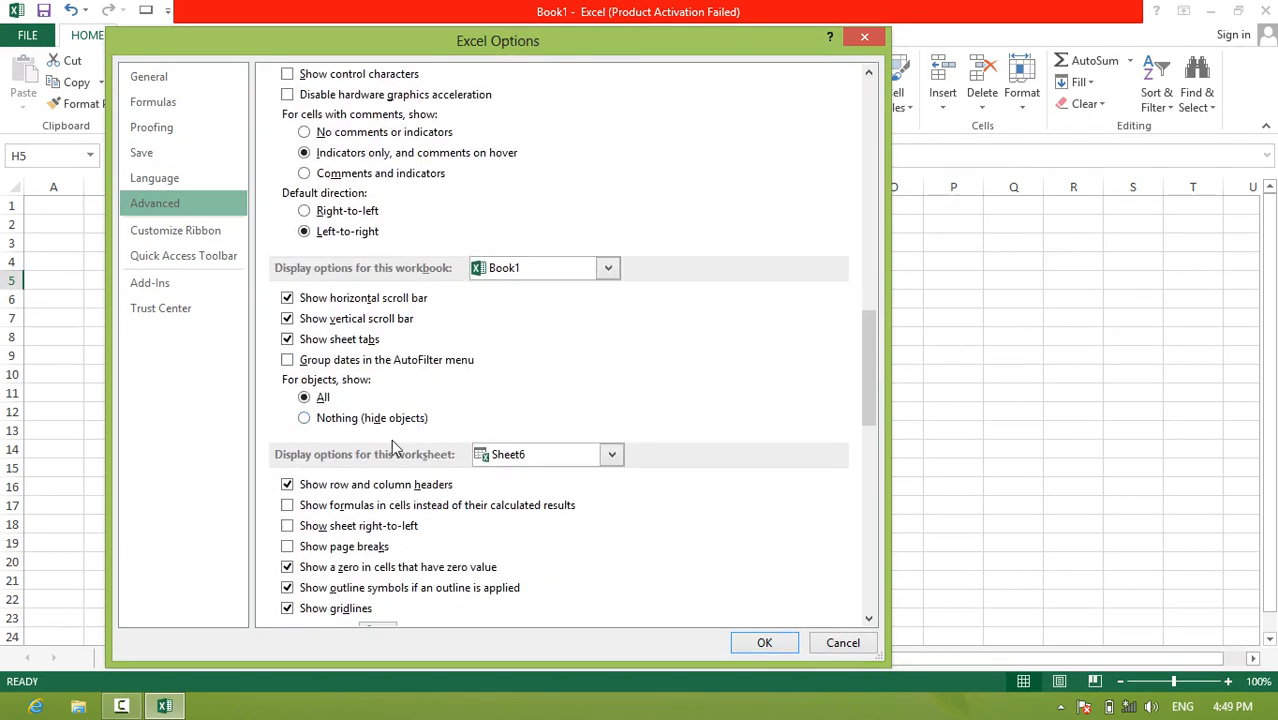
click(764, 643)
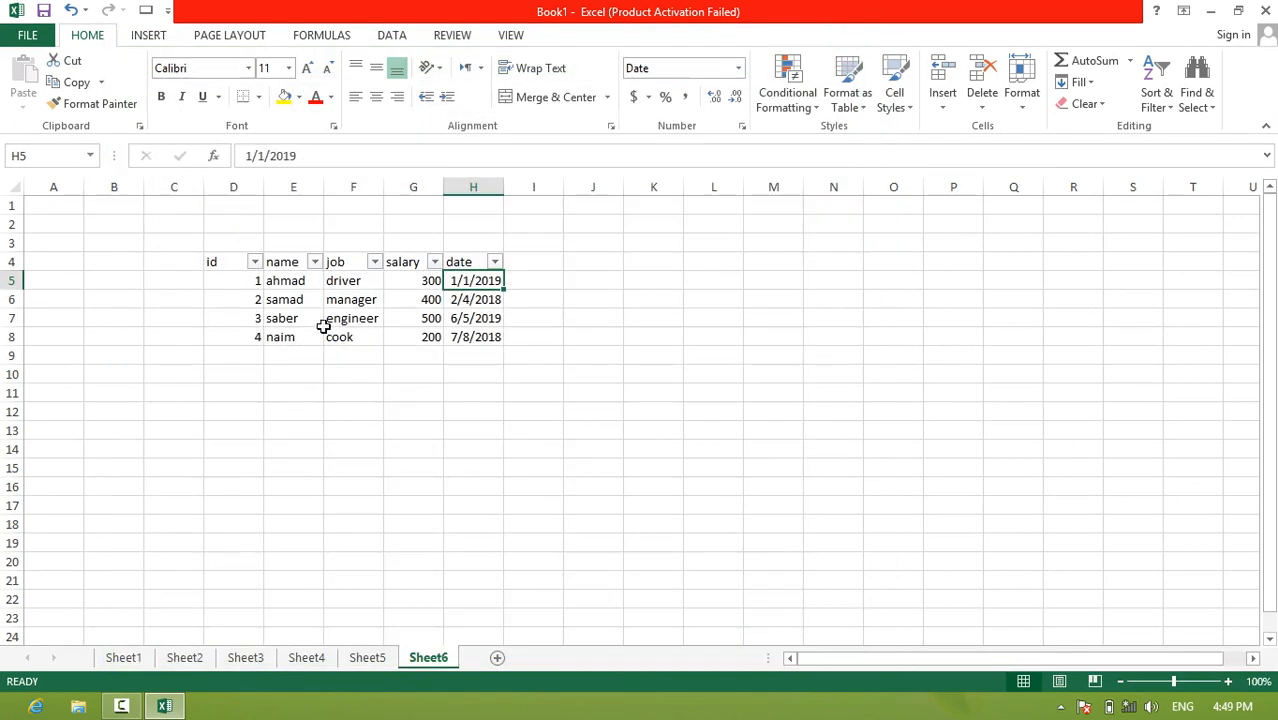
click(494, 261)
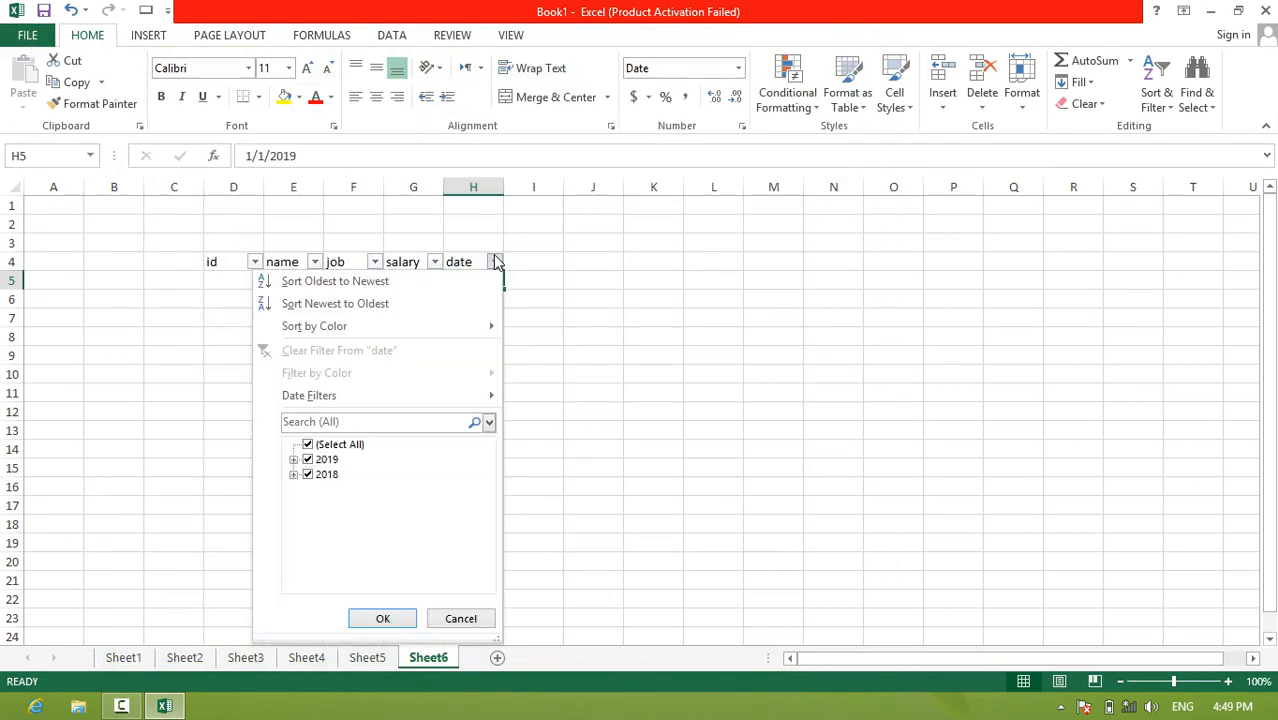
click(189, 204)
- Review the advanced display options for workbook Book1 once more and close the options
click(28, 36)
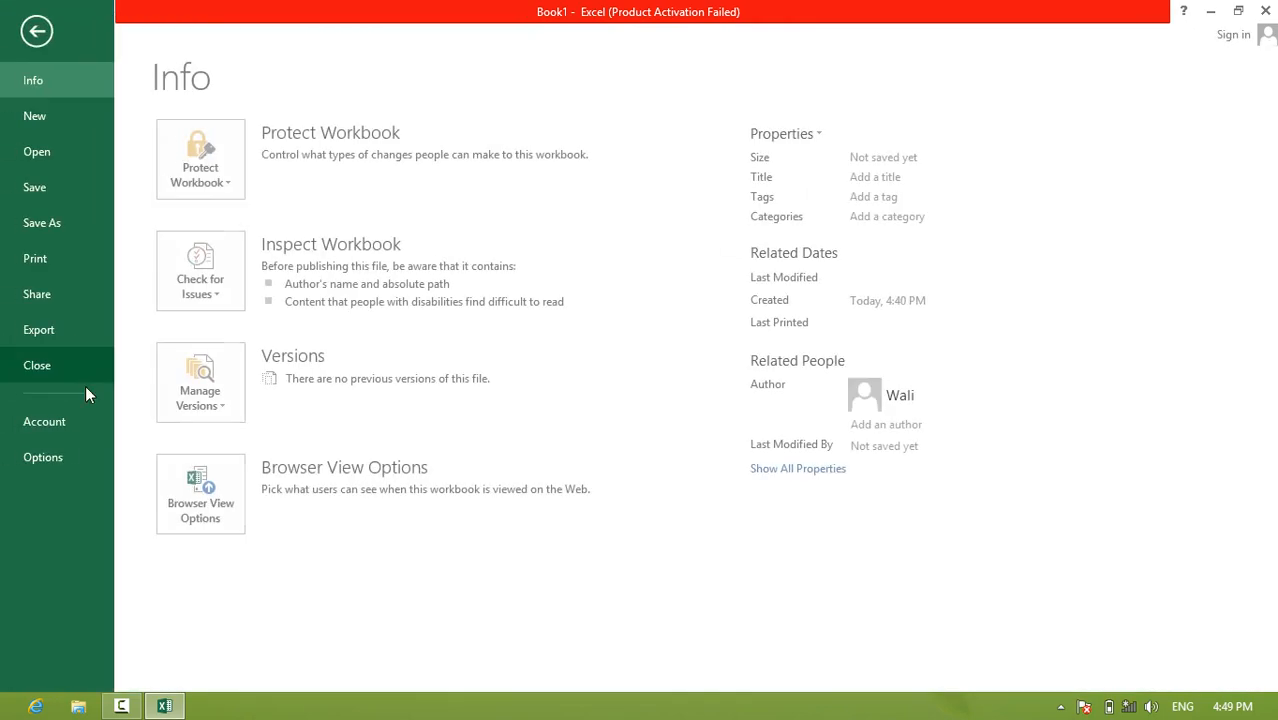
click(86, 454)
click(200, 204)
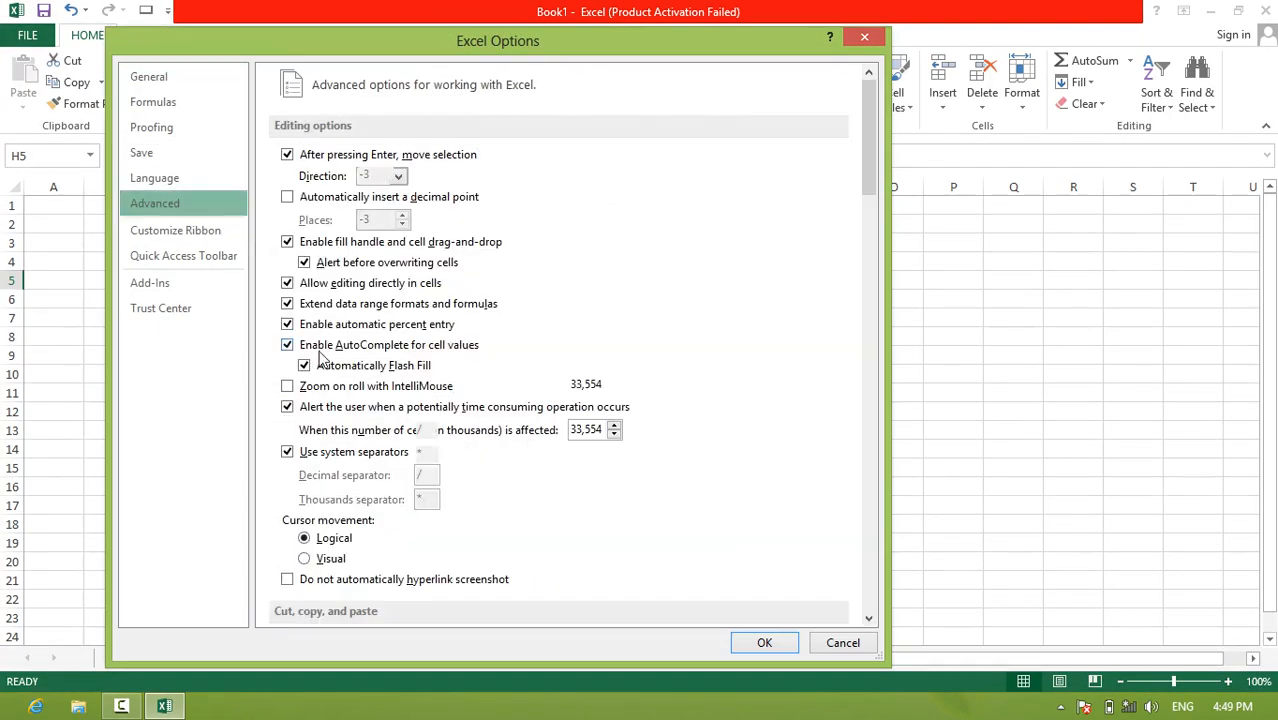
scroll(407, 466, down, 15)
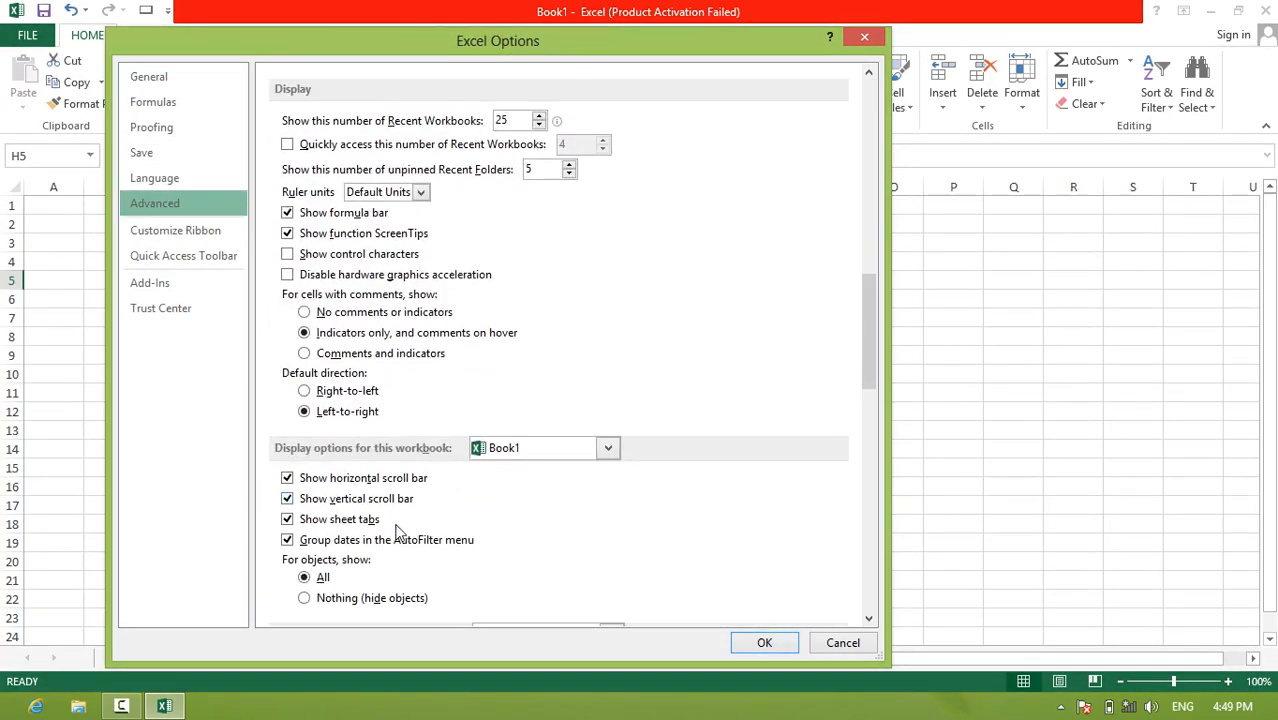
click(760, 642)
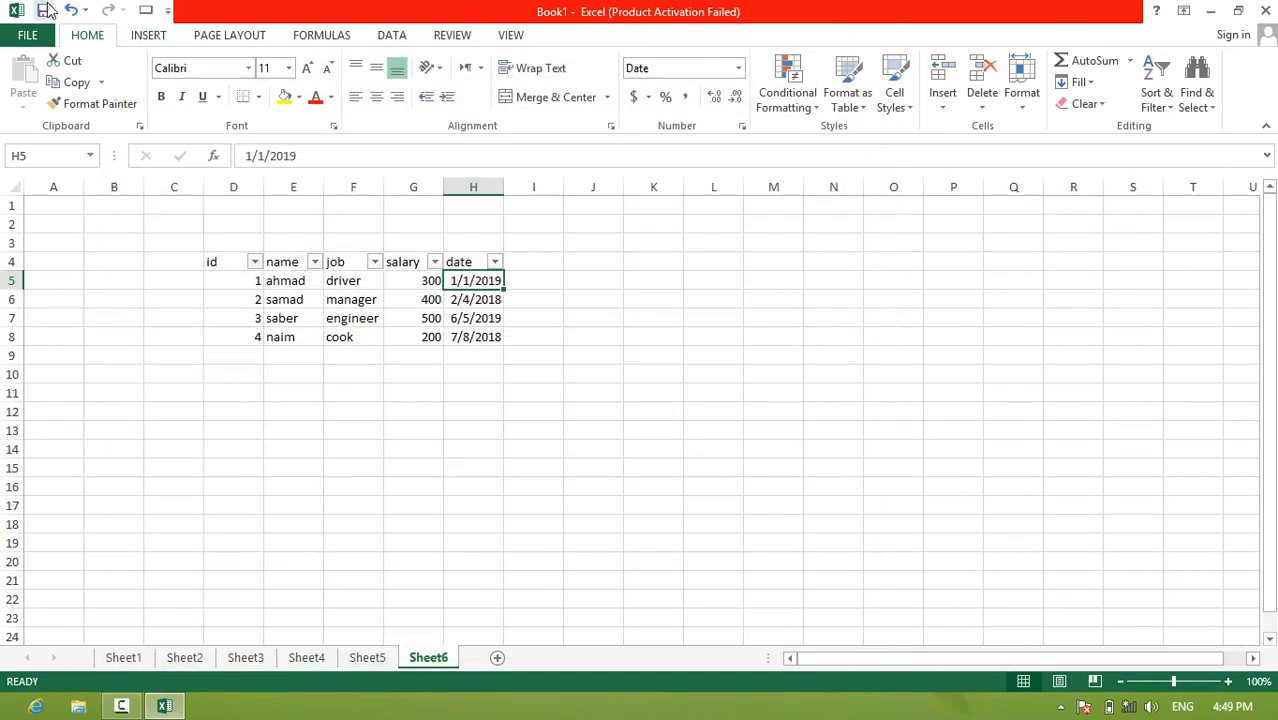
click(158, 37)
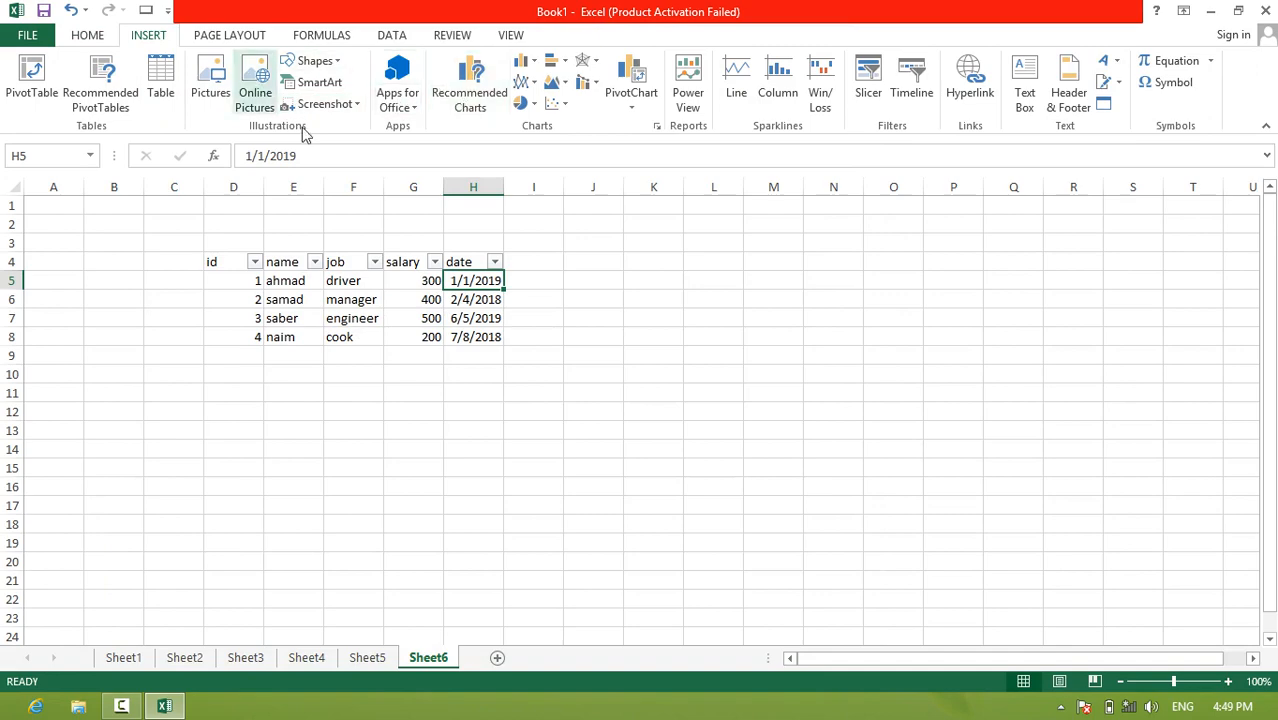
click(12, 20)
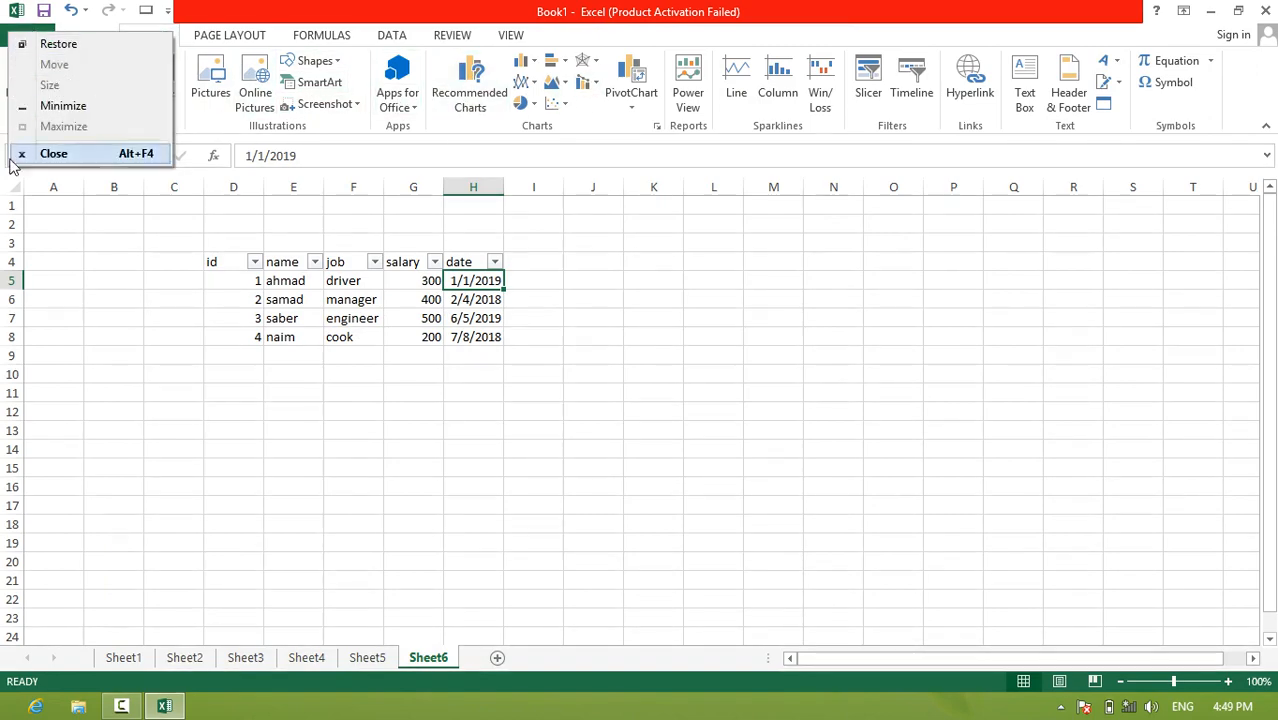
- Set the object display for workbook Book1 to Nothing (hide objects) in the advanced options and apply it
click(12, 40)
click(14, 38)
click(44, 457)
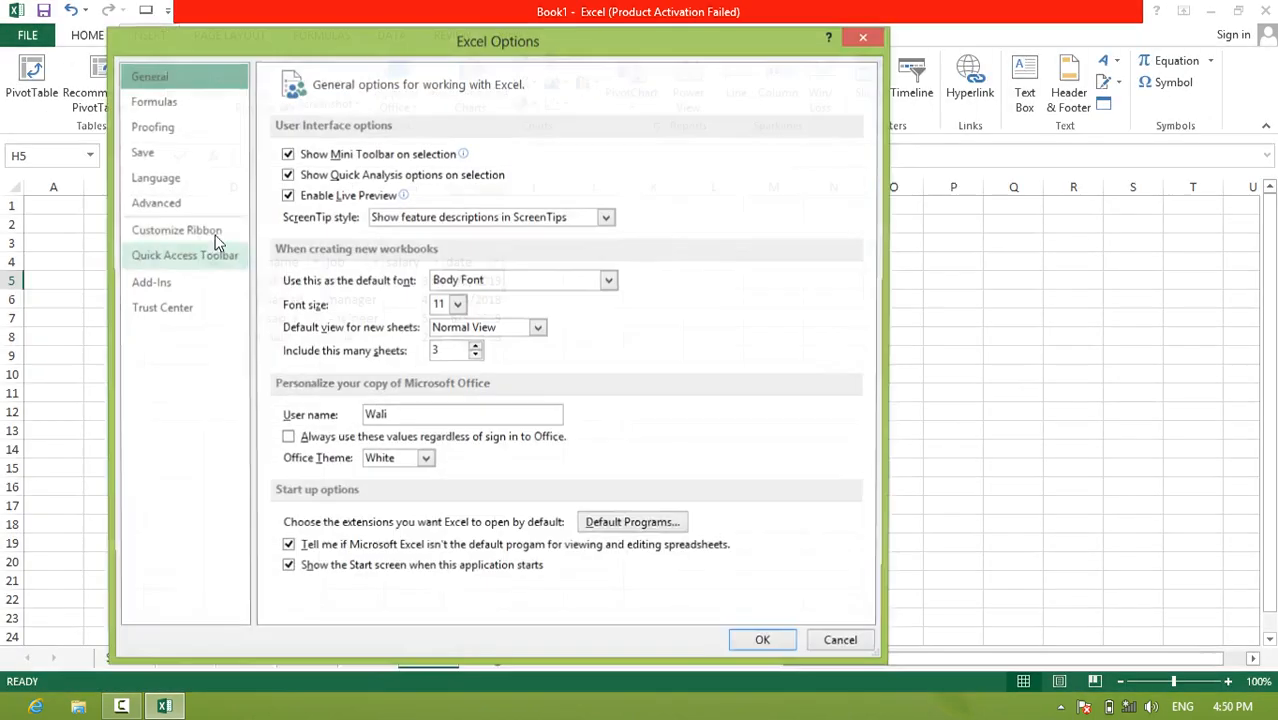
click(160, 203)
scroll(378, 433, down, 5)
scroll(378, 433, down, 10)
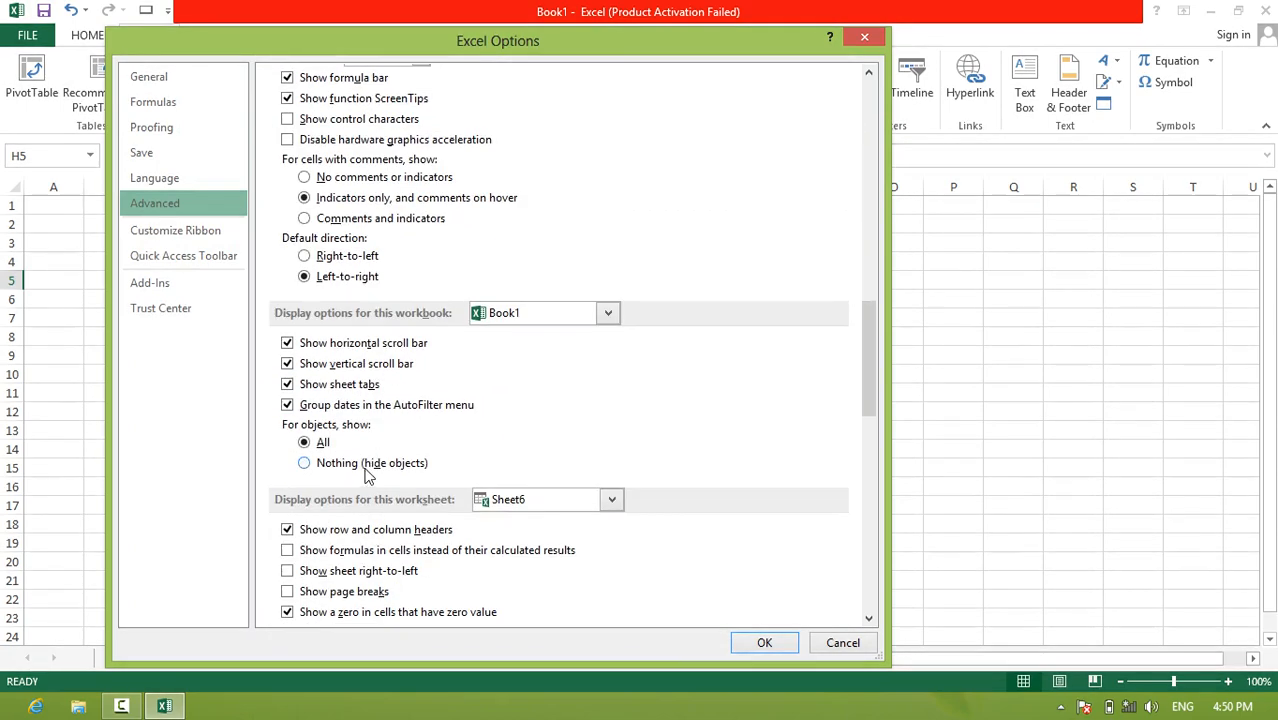
click(765, 645)
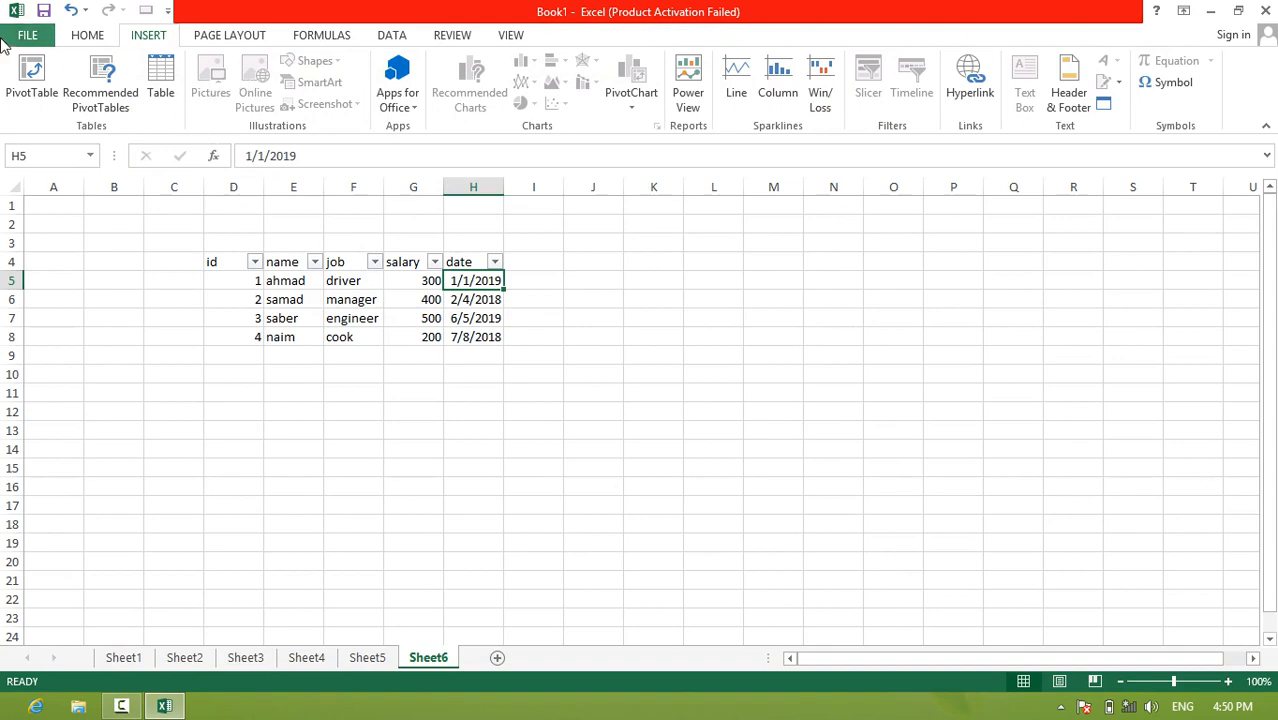
- Set the object display for workbook Book1 back to All and turn off row and column headers for Sheet6
click(15, 11)
click(4, 42)
click(54, 456)
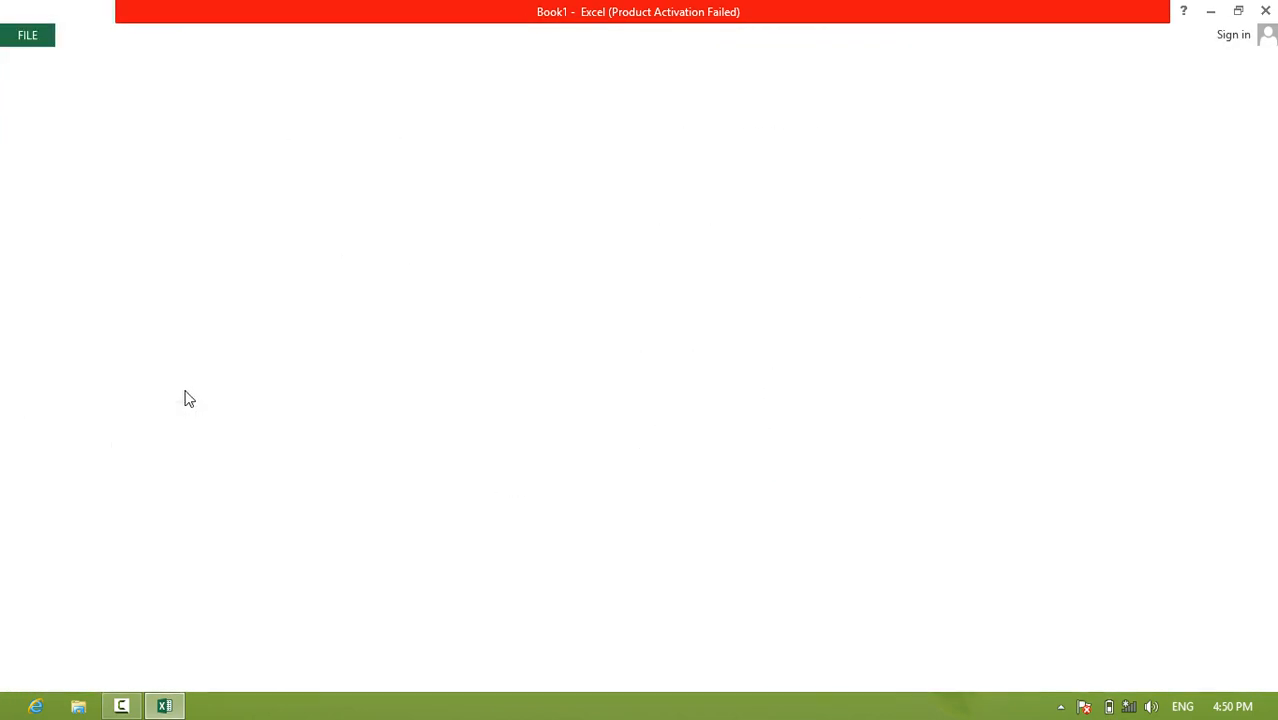
click(210, 213)
scroll(420, 389, down, 15)
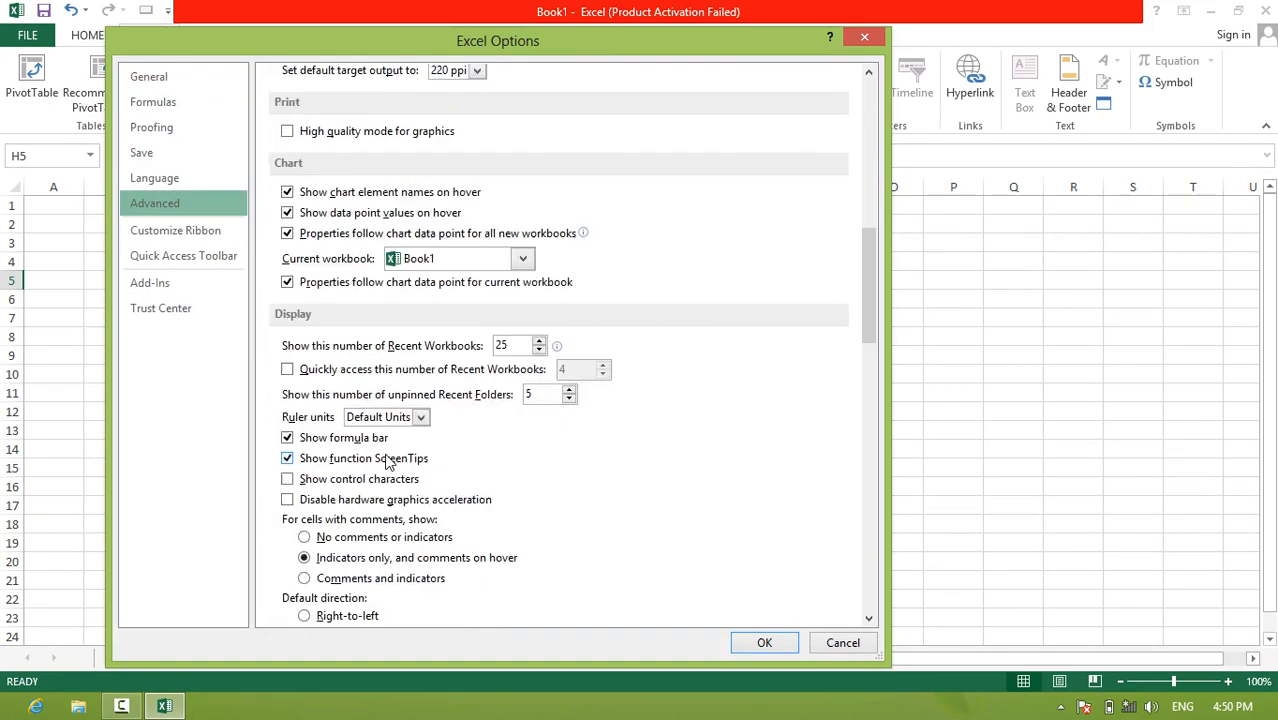
click(316, 487)
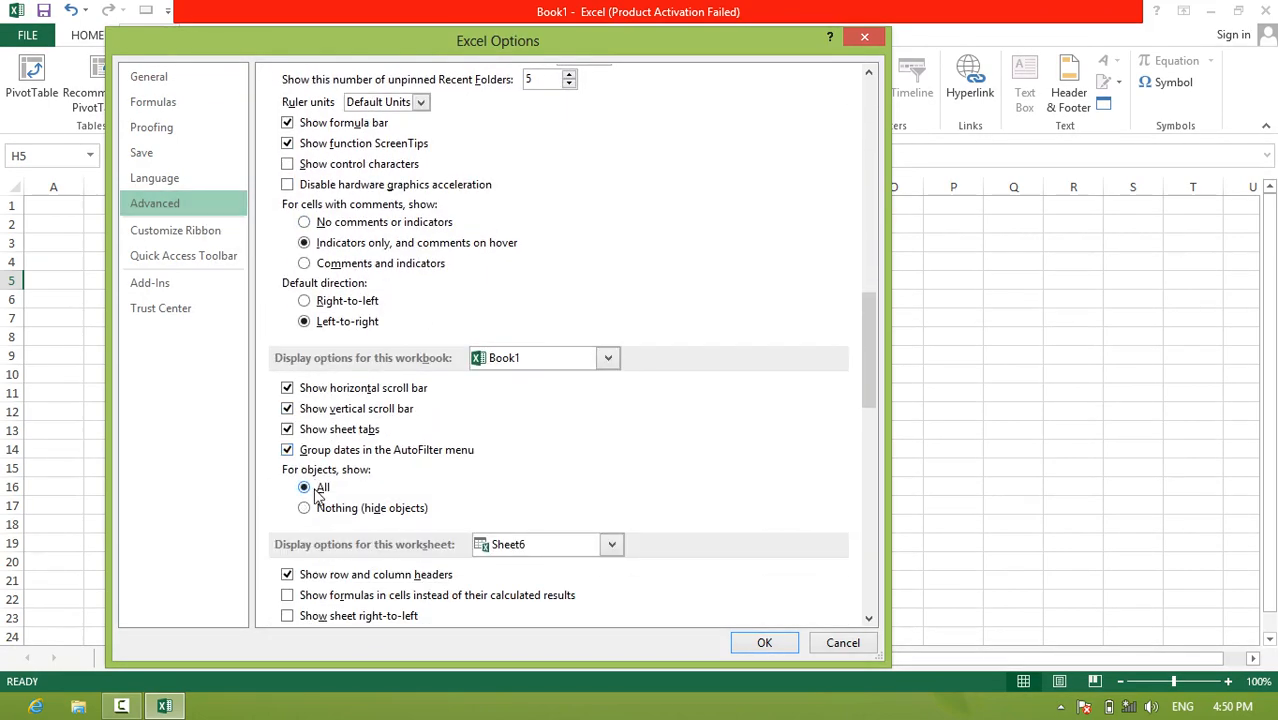
scroll(316, 490, down, 3)
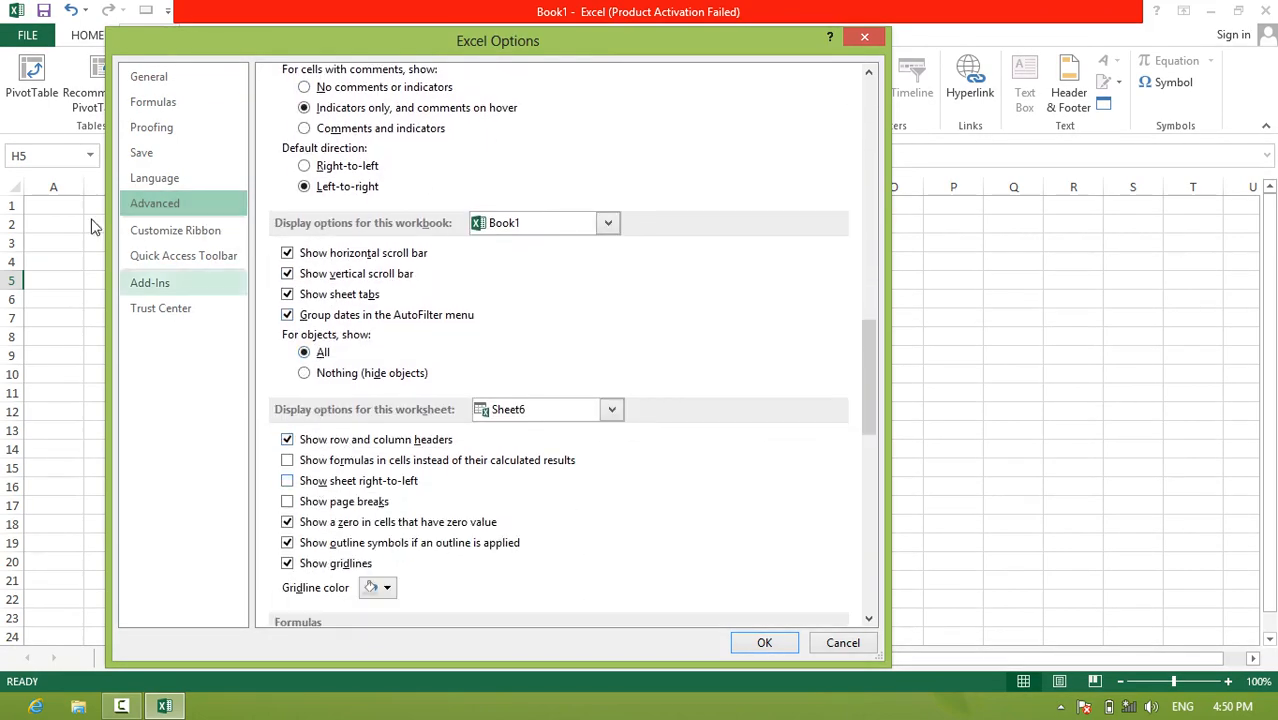
click(763, 643)
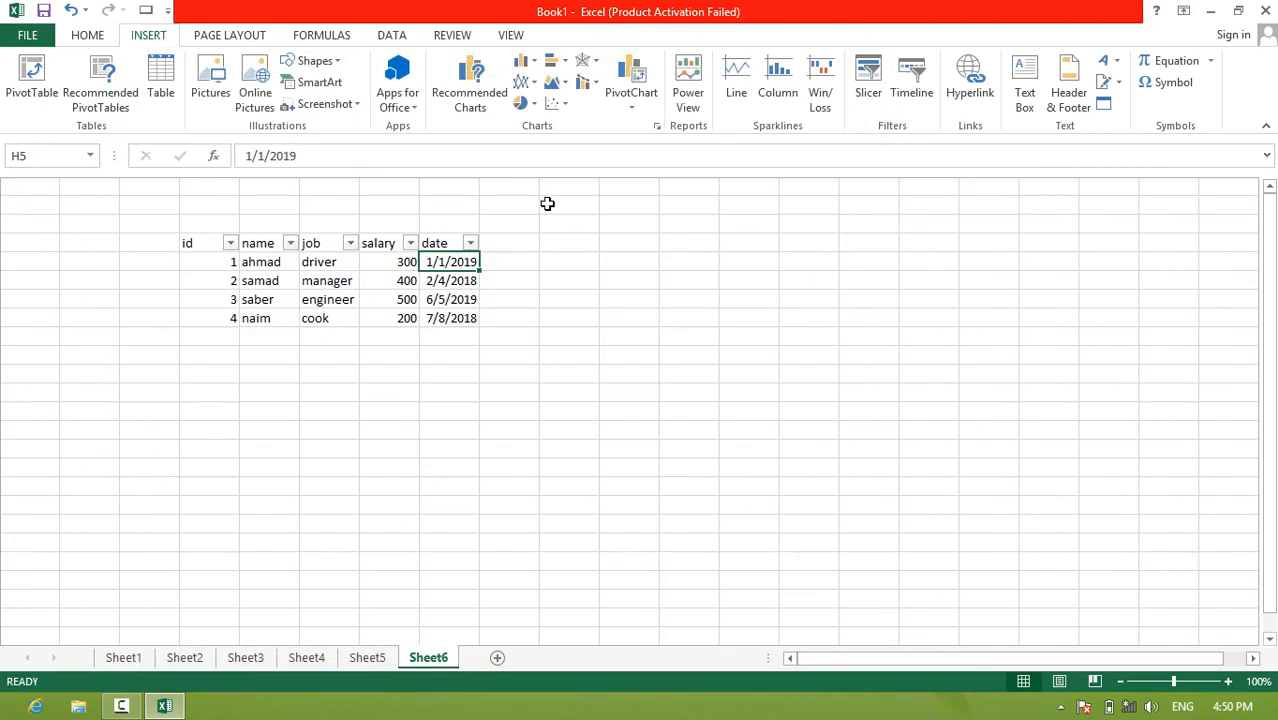
- Turn Show row and column headers back on for Sheet6 in the advanced options and apply it
click(27, 35)
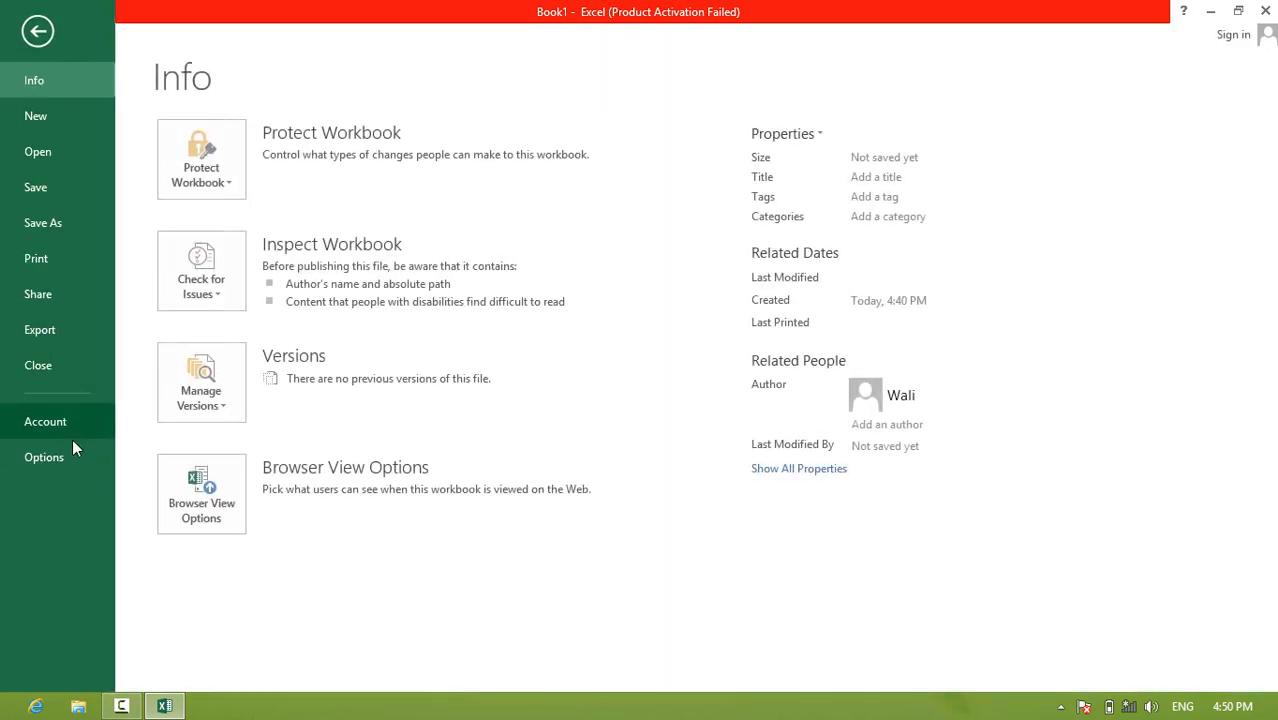
click(42, 452)
click(155, 203)
scroll(535, 421, down, 10)
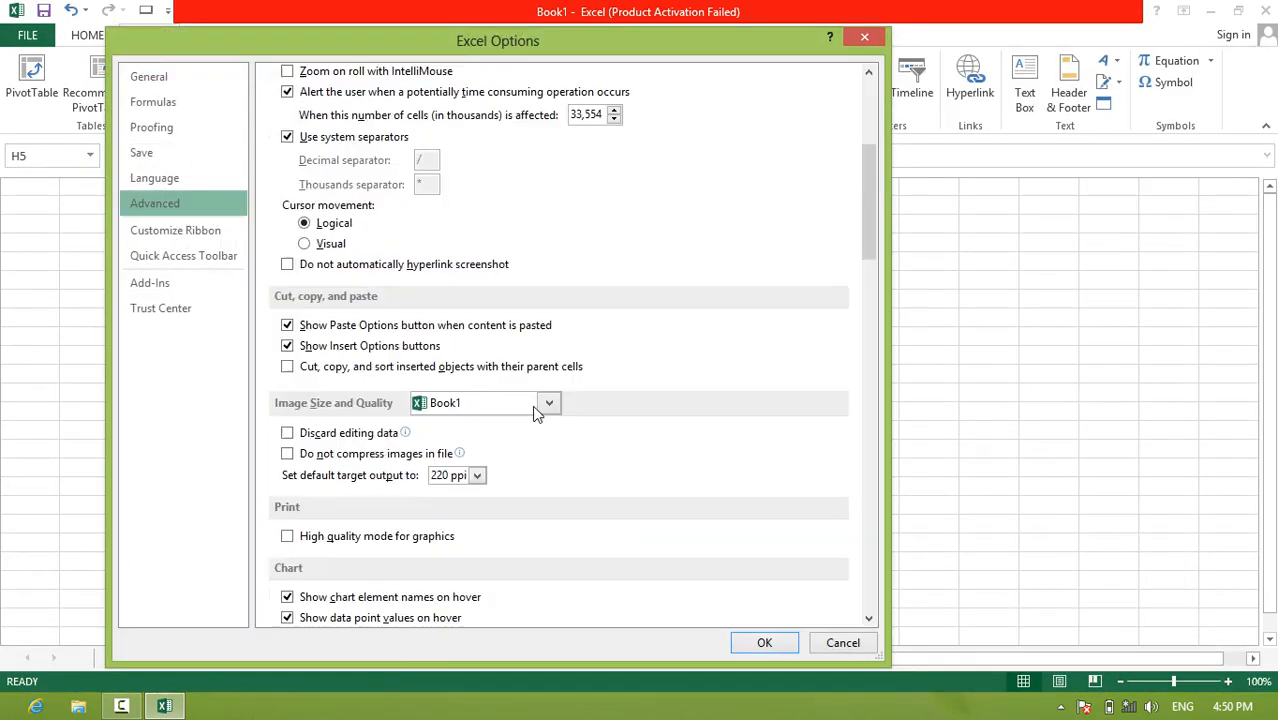
scroll(519, 418, down, 5)
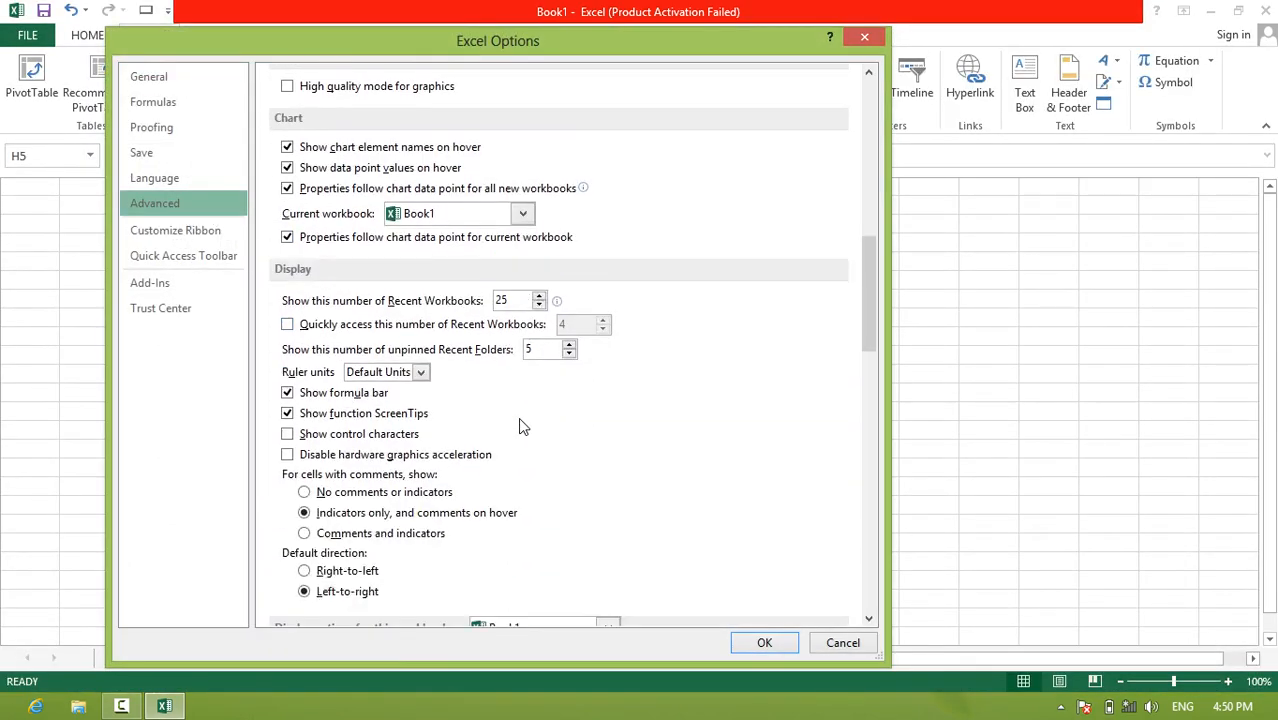
scroll(519, 418, up, 1)
scroll(519, 418, down, 1)
scroll(519, 424, down, 3)
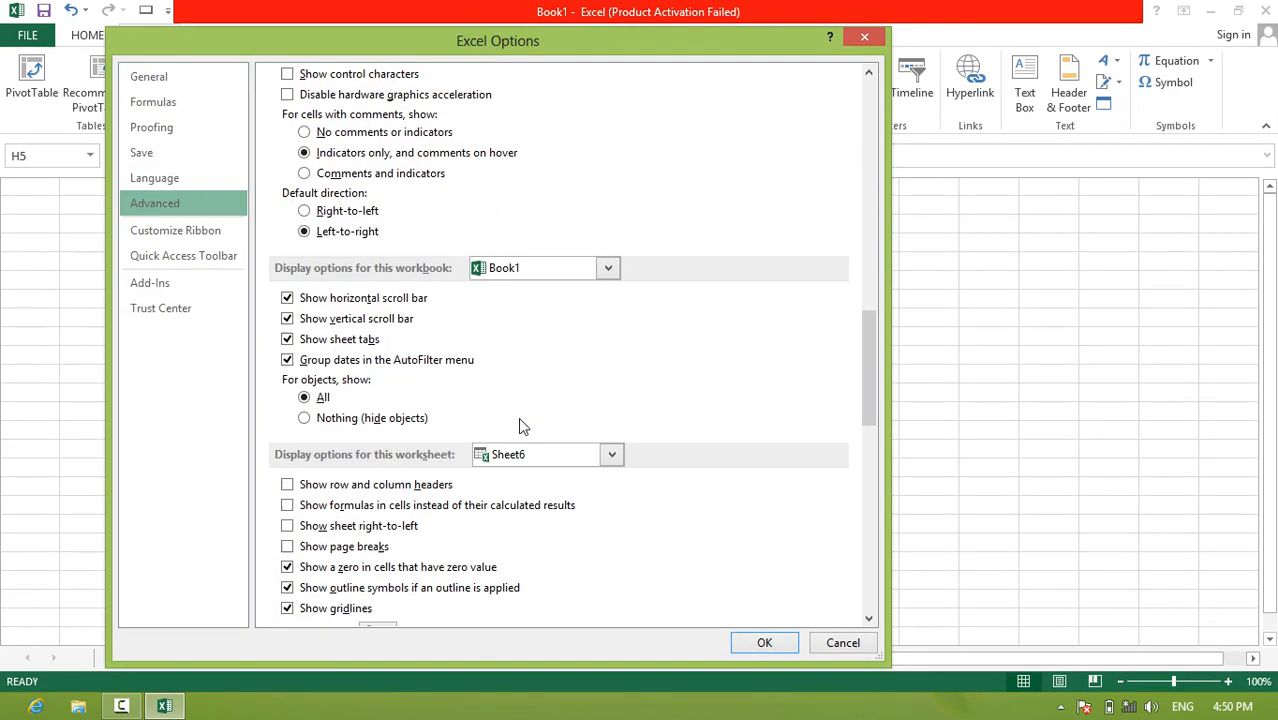
click(366, 484)
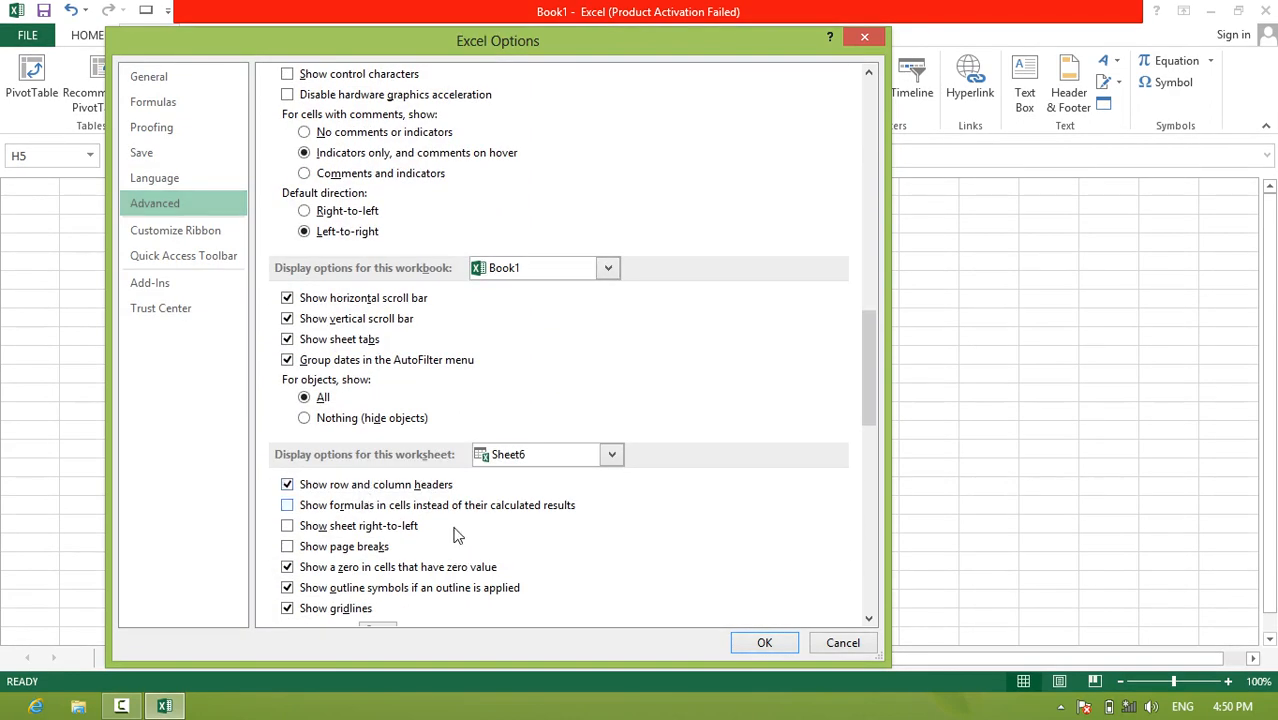
click(760, 644)
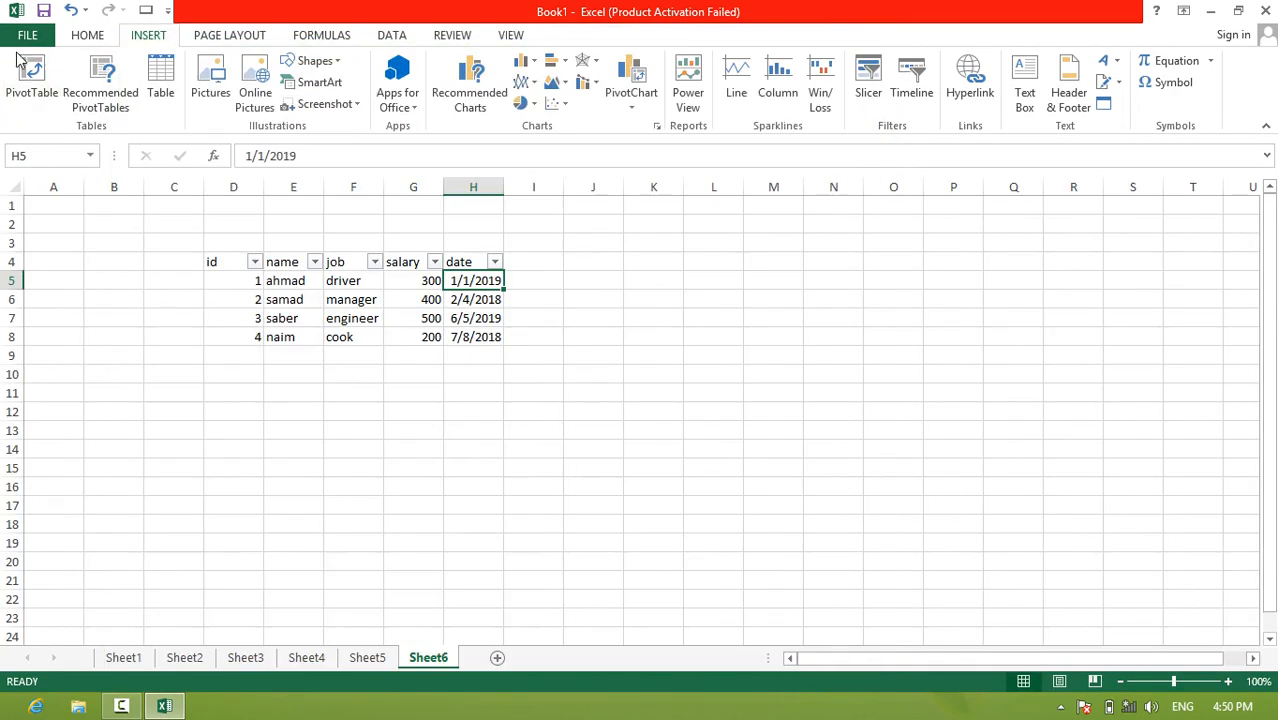
- Review the advanced display options for worksheet Sheet6 and close the options
click(27, 35)
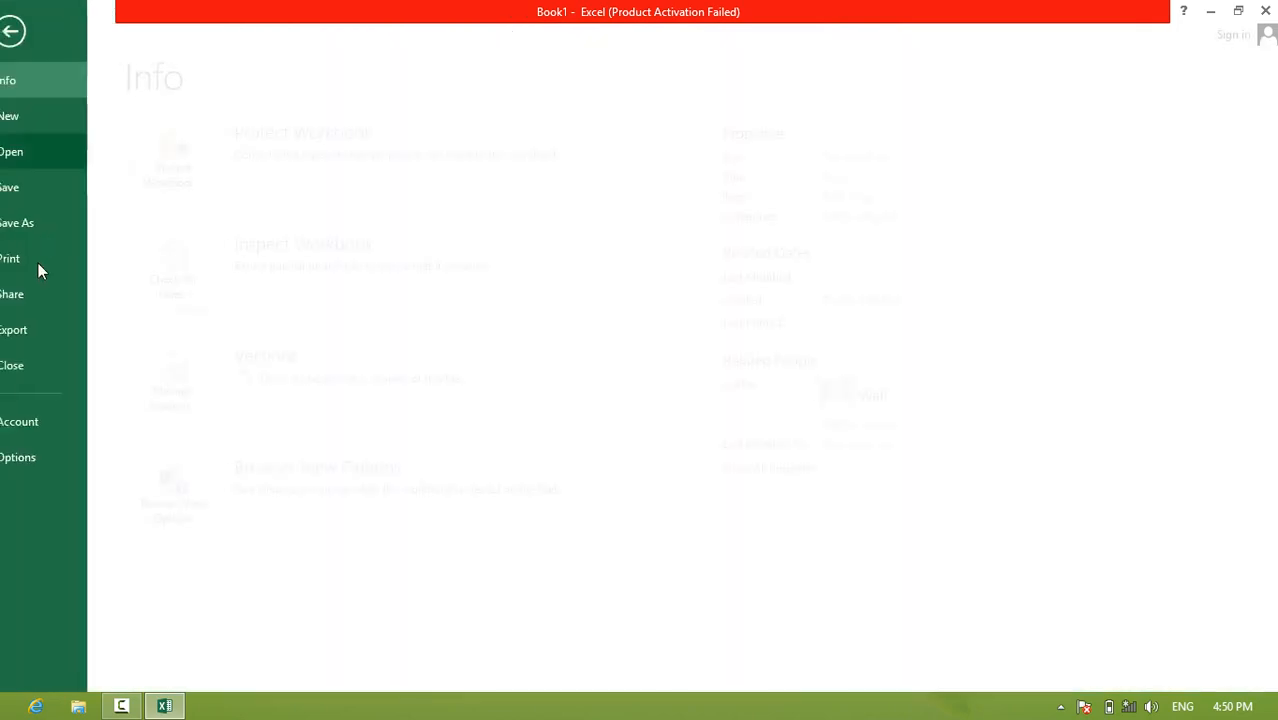
click(52, 460)
click(199, 210)
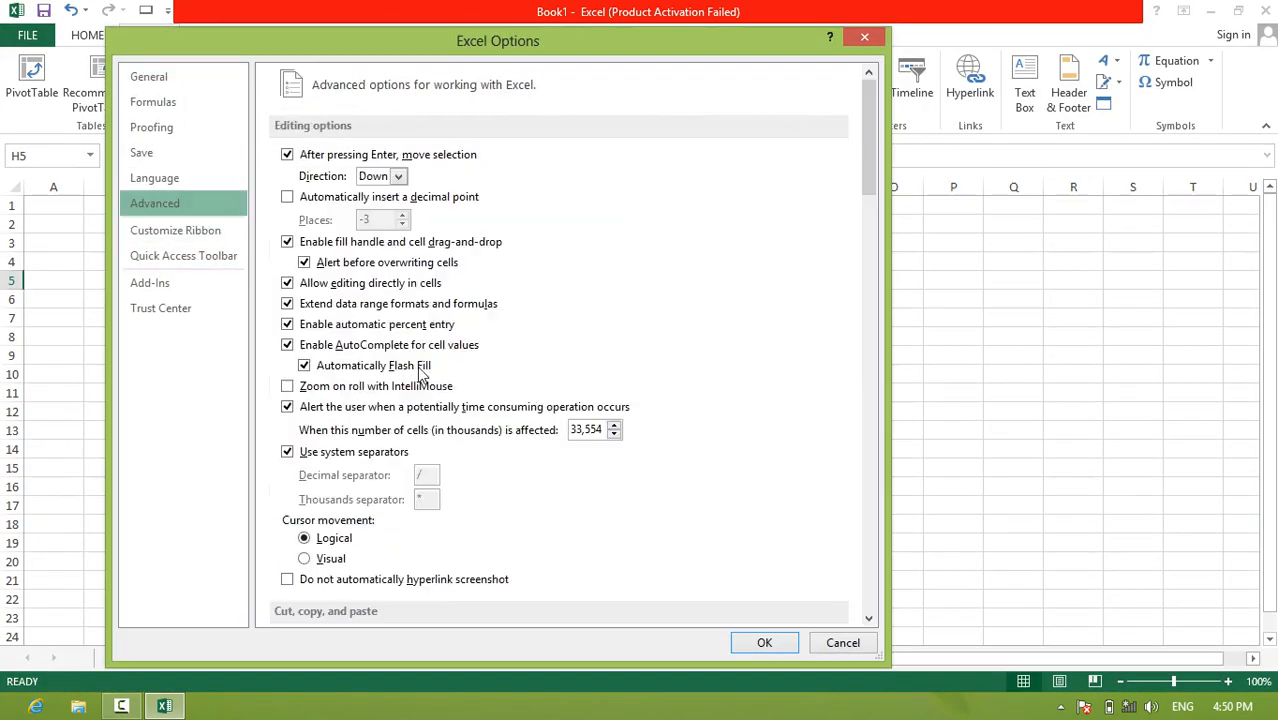
scroll(422, 371, down, 15)
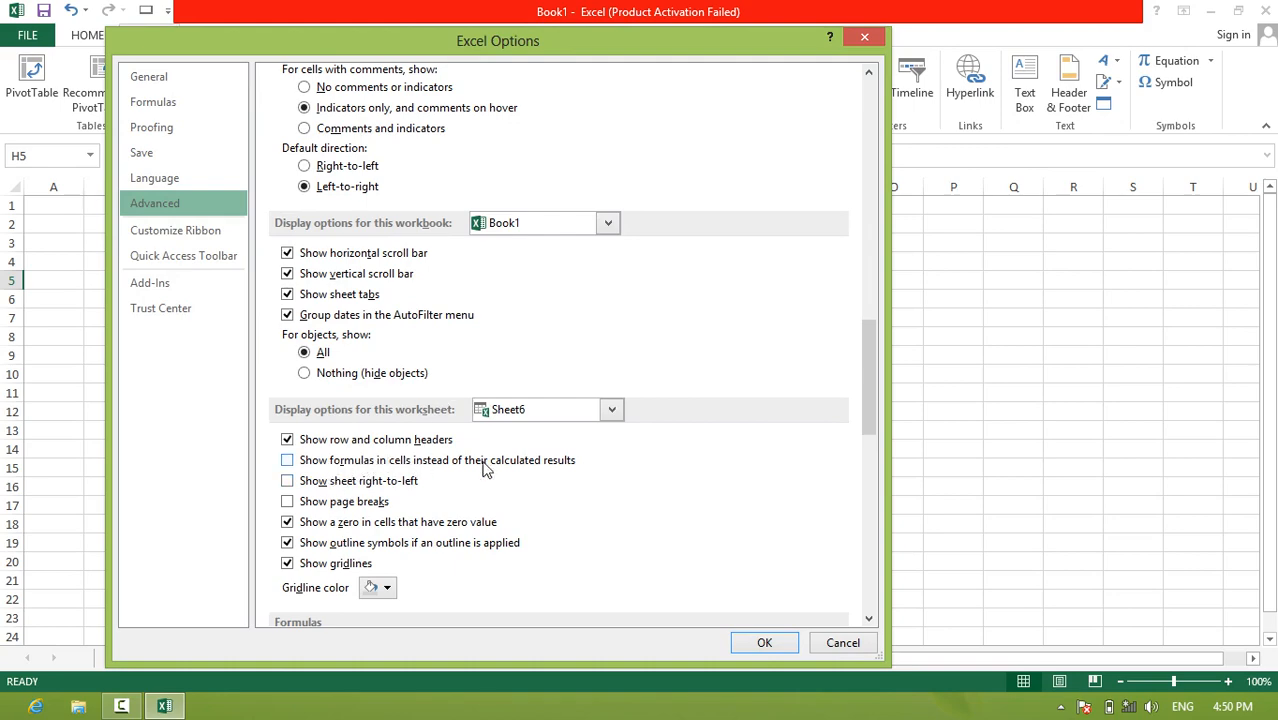
click(764, 642)
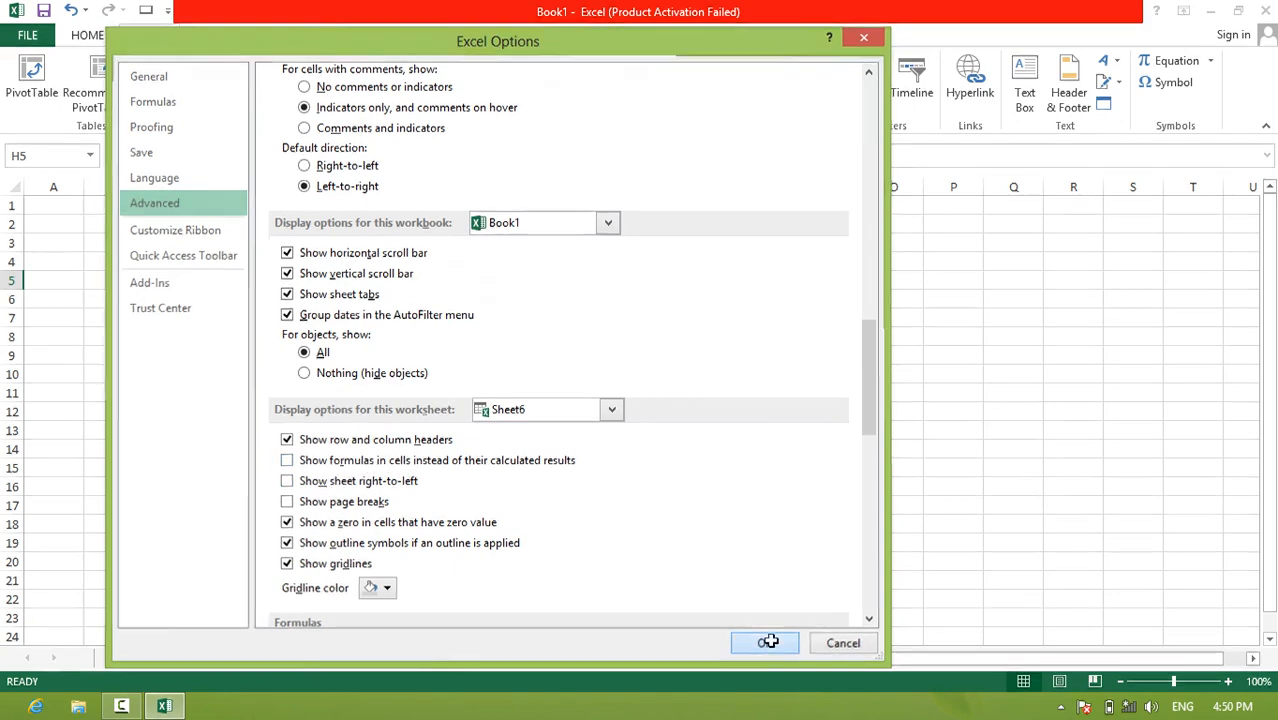
- Enter the formula =G7+G6 in cell G12, below the salary column
click(334, 38)
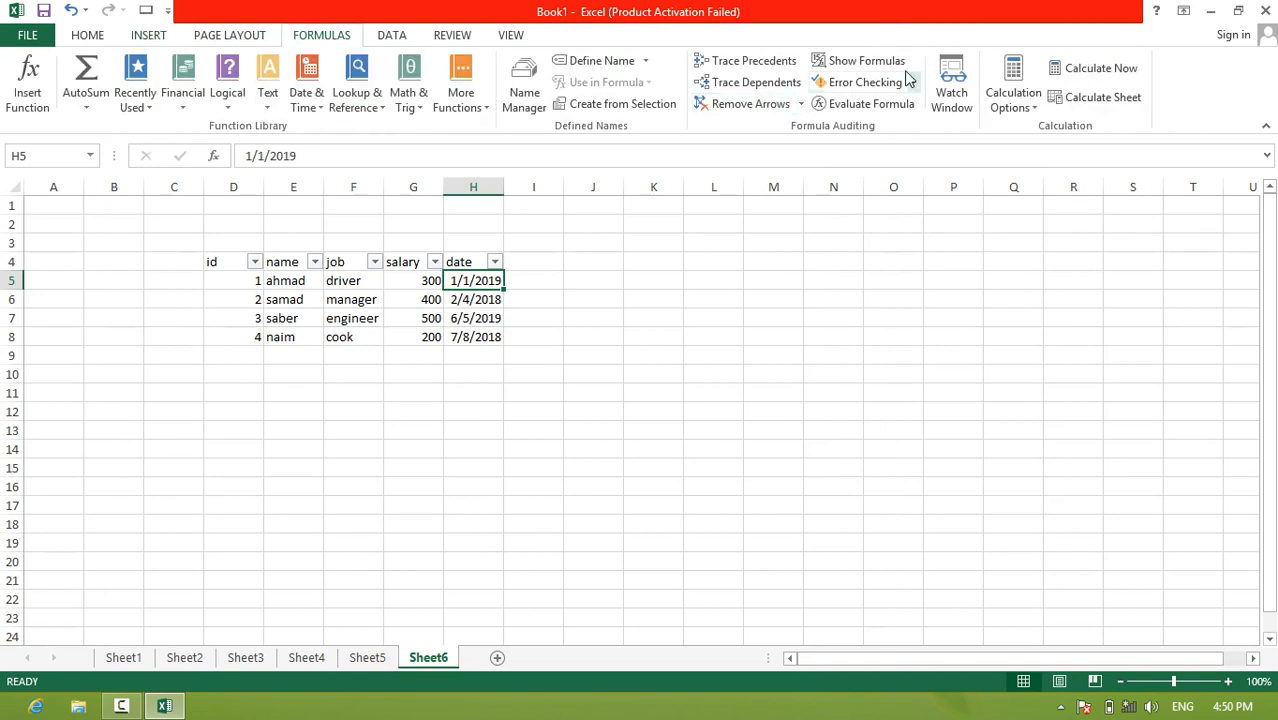
click(433, 407)
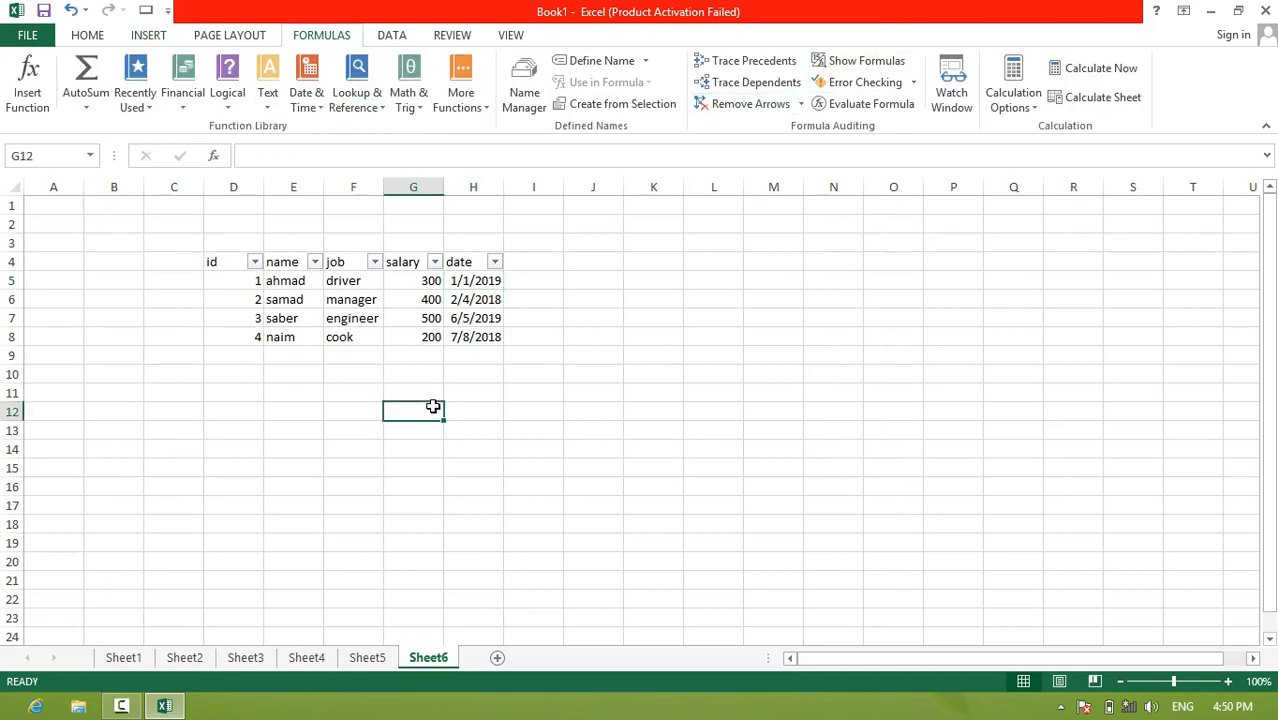
text(=)
click(405, 325)
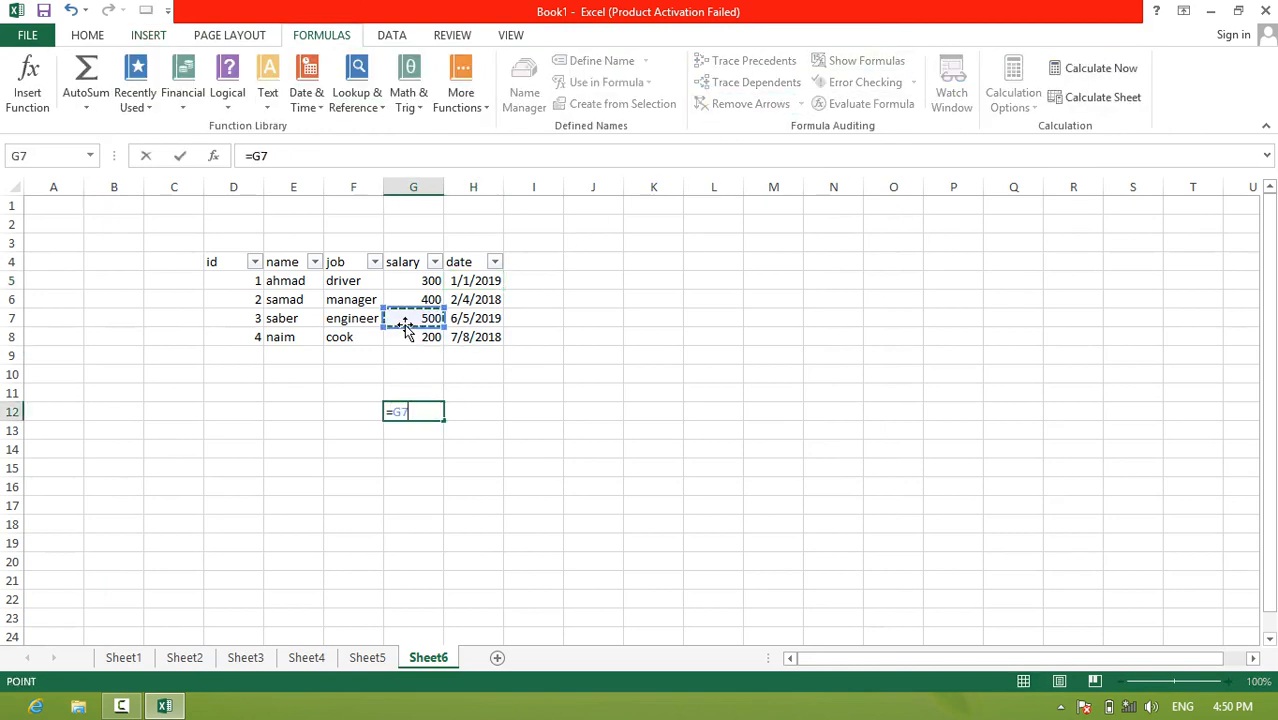
text(+)
click(409, 297)
key(Return)
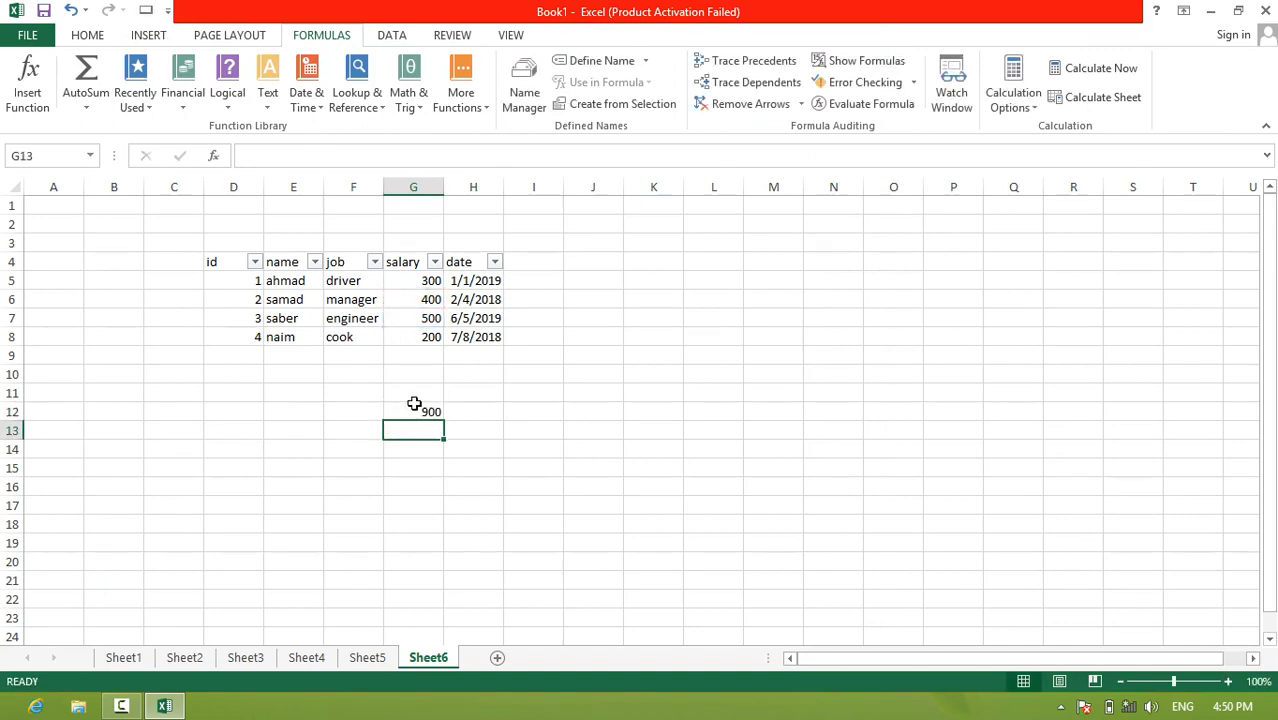
- Turn on Show formulas in cells instead of their calculated results for Sheet6 and apply it
click(27, 35)
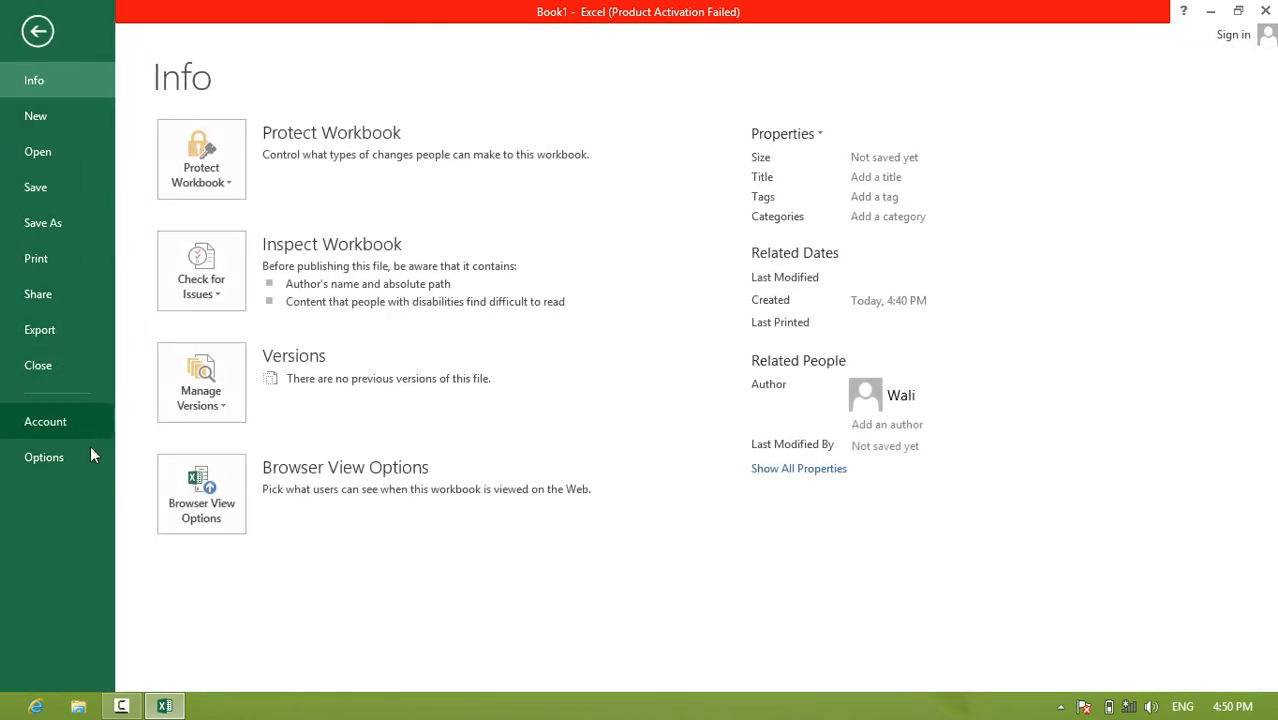
click(62, 448)
click(155, 203)
scroll(355, 390, down, 15)
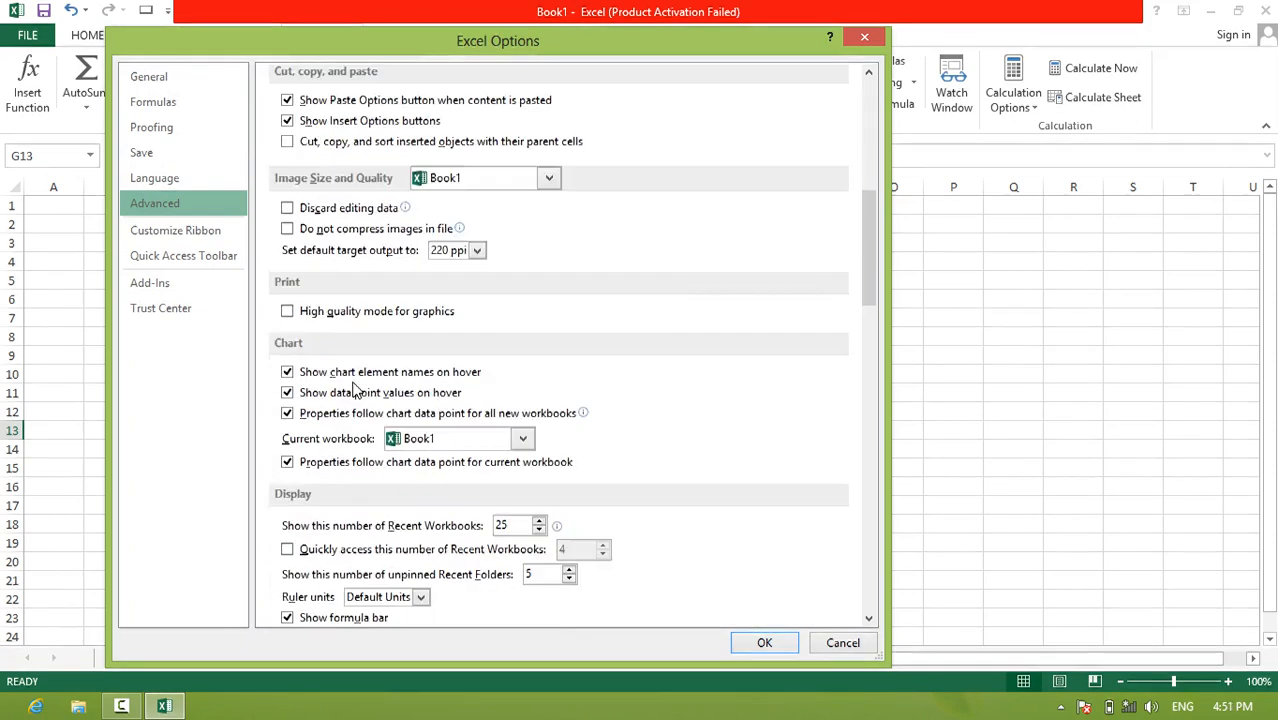
scroll(355, 390, down, 3)
scroll(345, 460, down, 4)
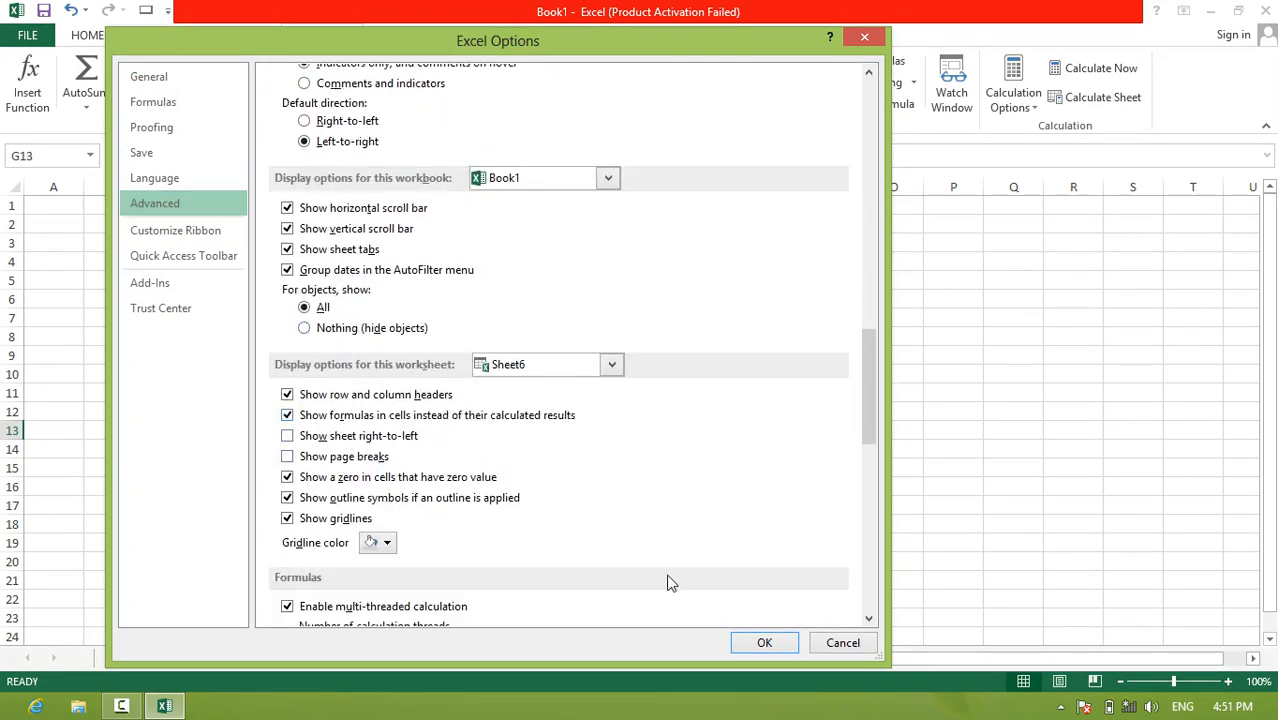
click(748, 641)
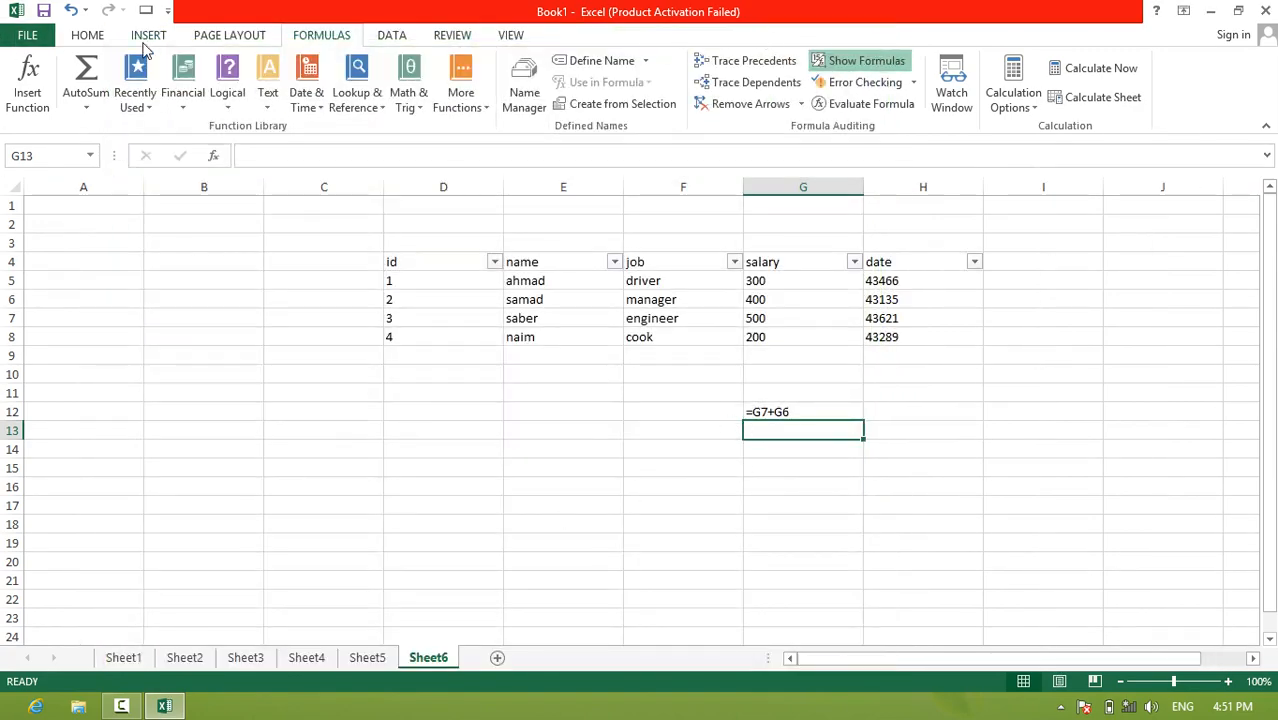
- Turn off Show formulas in cells instead of their calculated results for Sheet6 and apply it
click(27, 35)
click(60, 458)
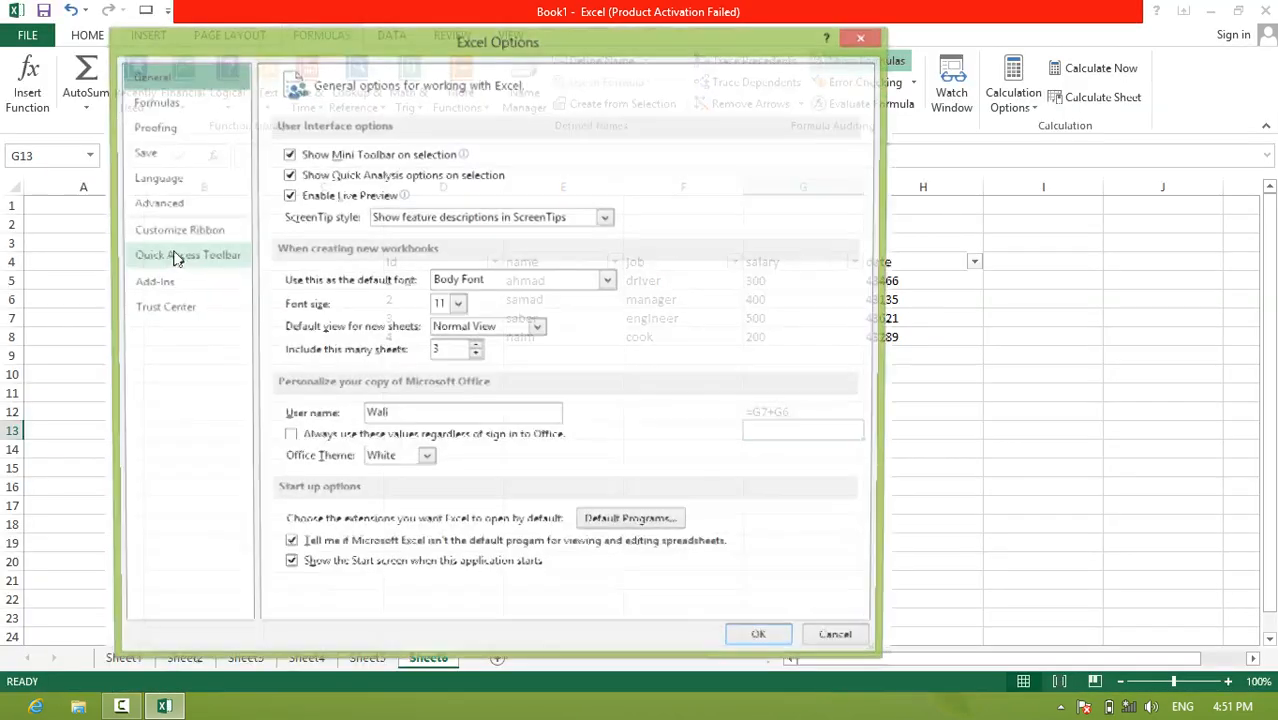
click(175, 203)
scroll(297, 408, down, 15)
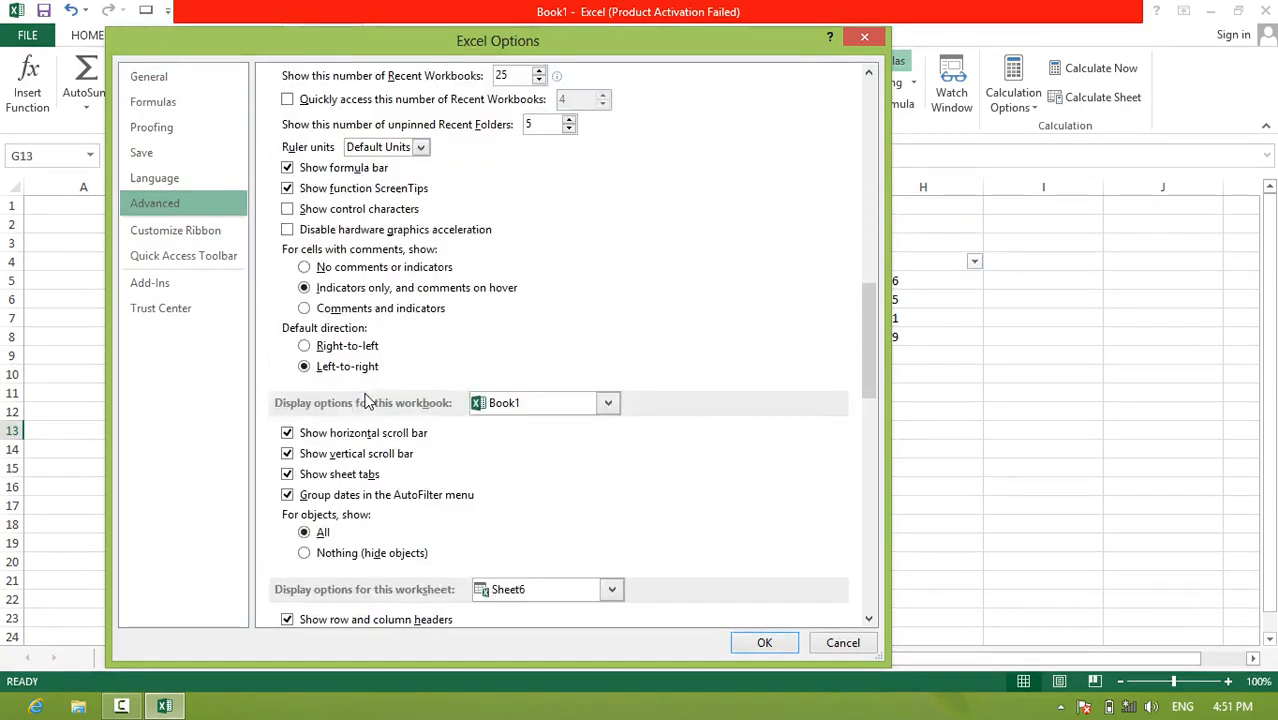
scroll(366, 398, down, 3)
click(337, 328)
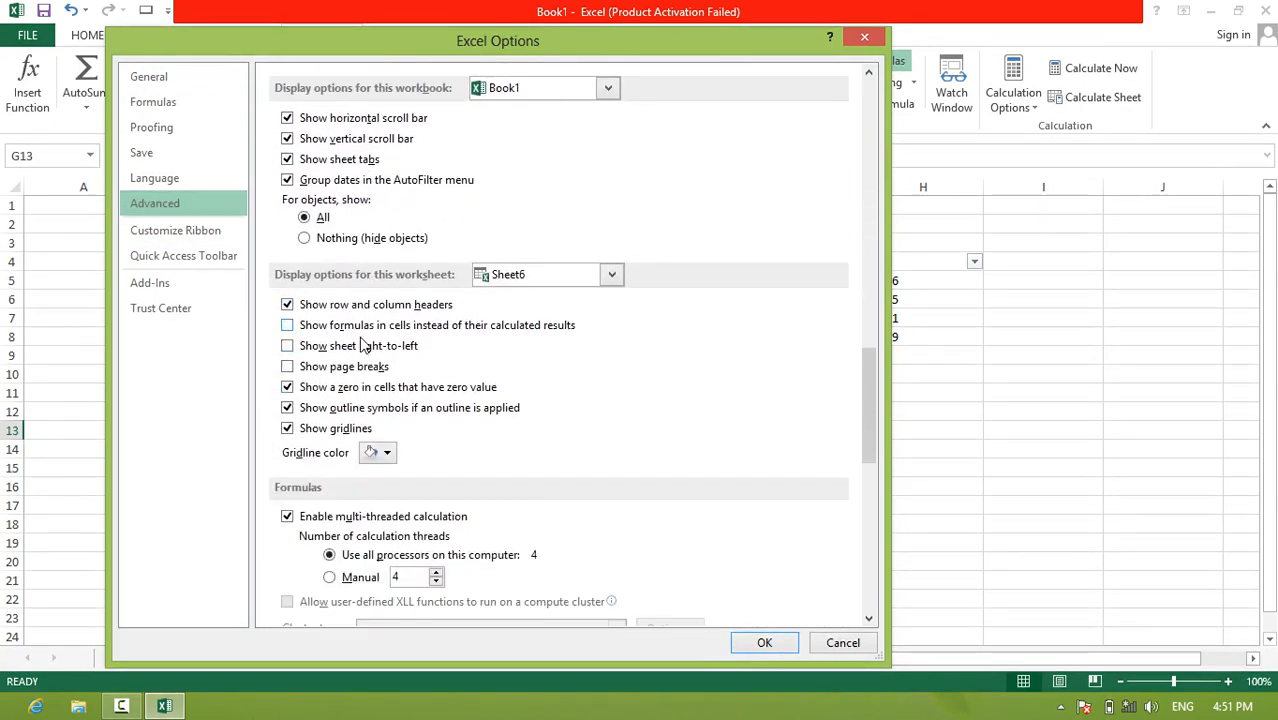
click(764, 642)
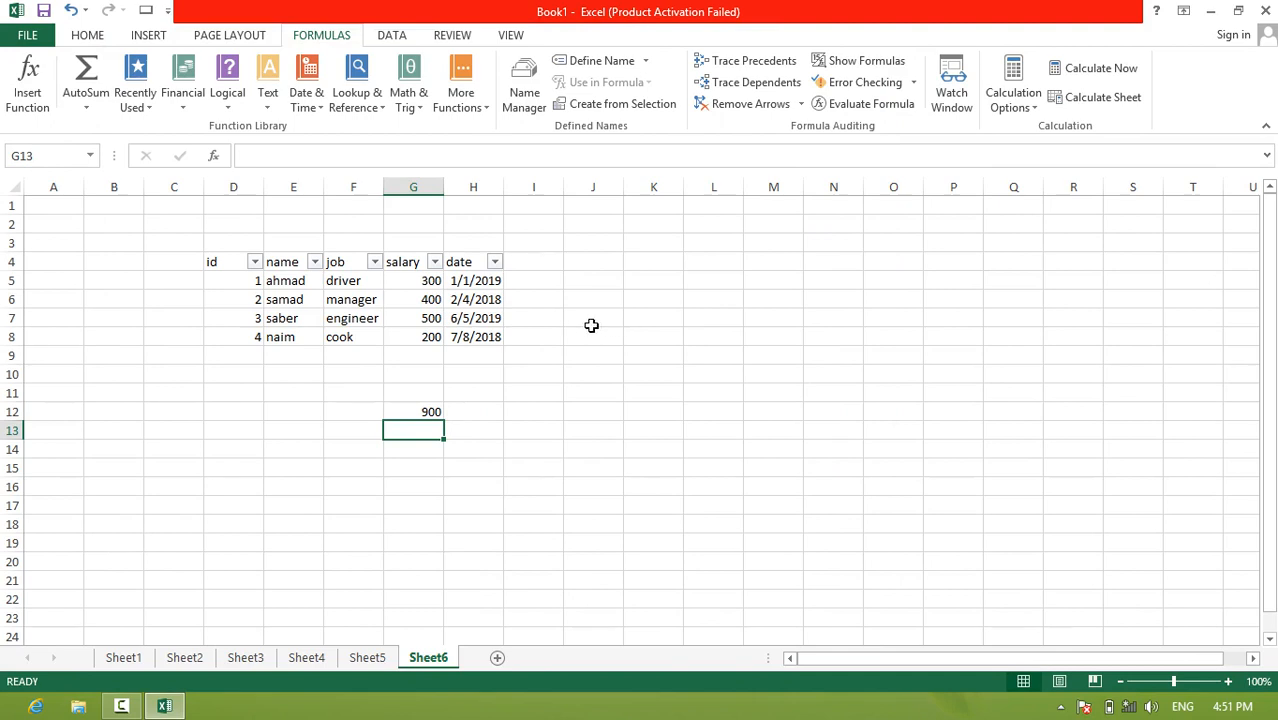
- Add a new worksheet after Sheet6 and select its cell E7
click(497, 659)
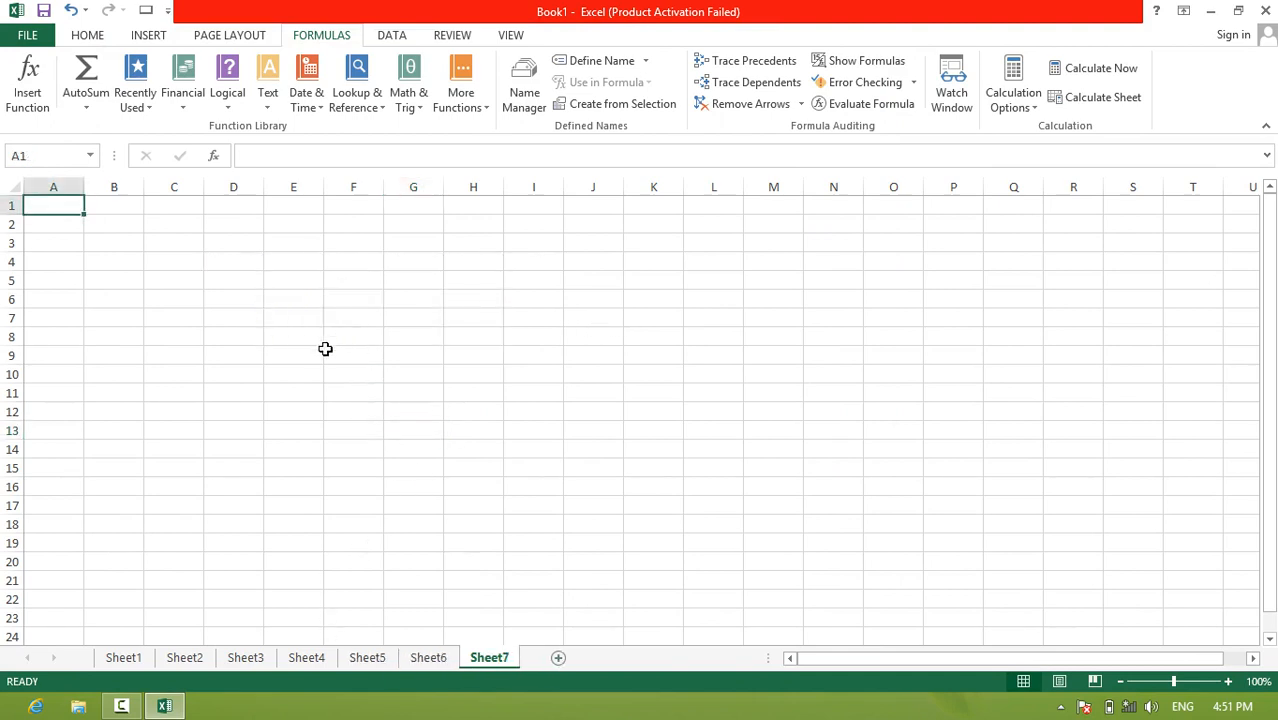
click(258, 40)
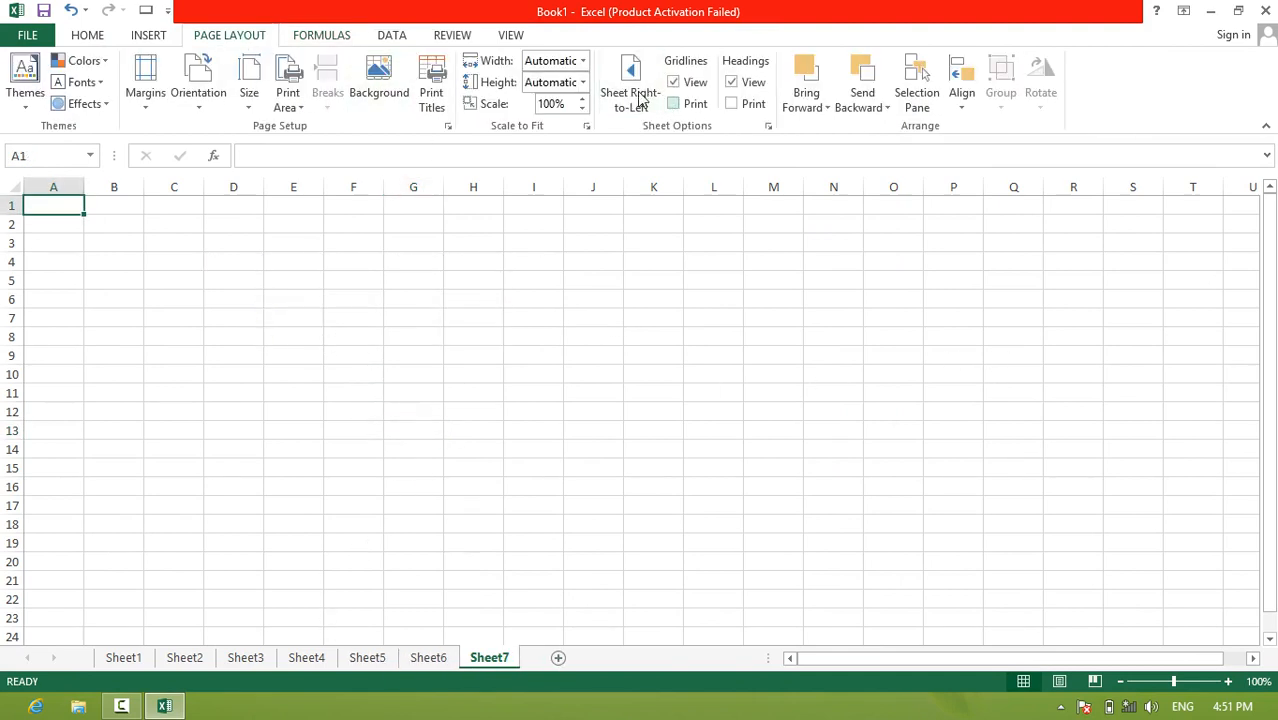
click(314, 316)
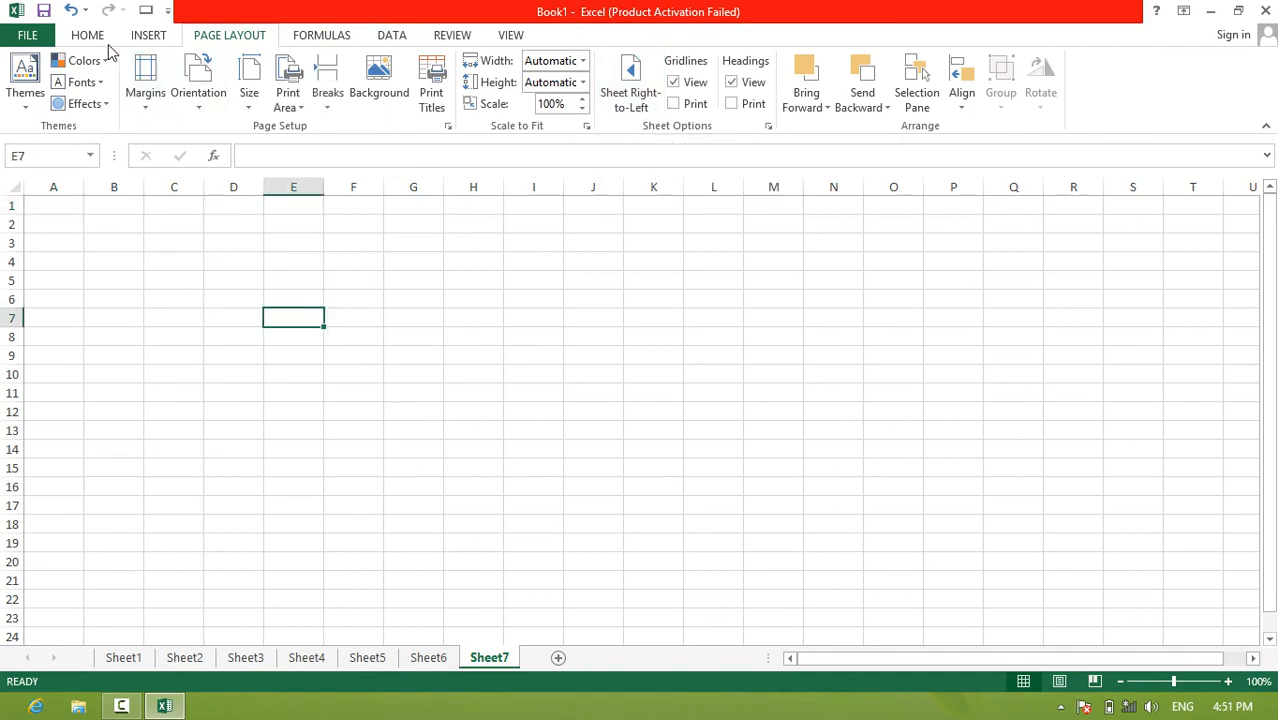
- Turn on Show sheet right-to-left for Sheet7 in the advanced options and apply it
click(84, 36)
click(26, 35)
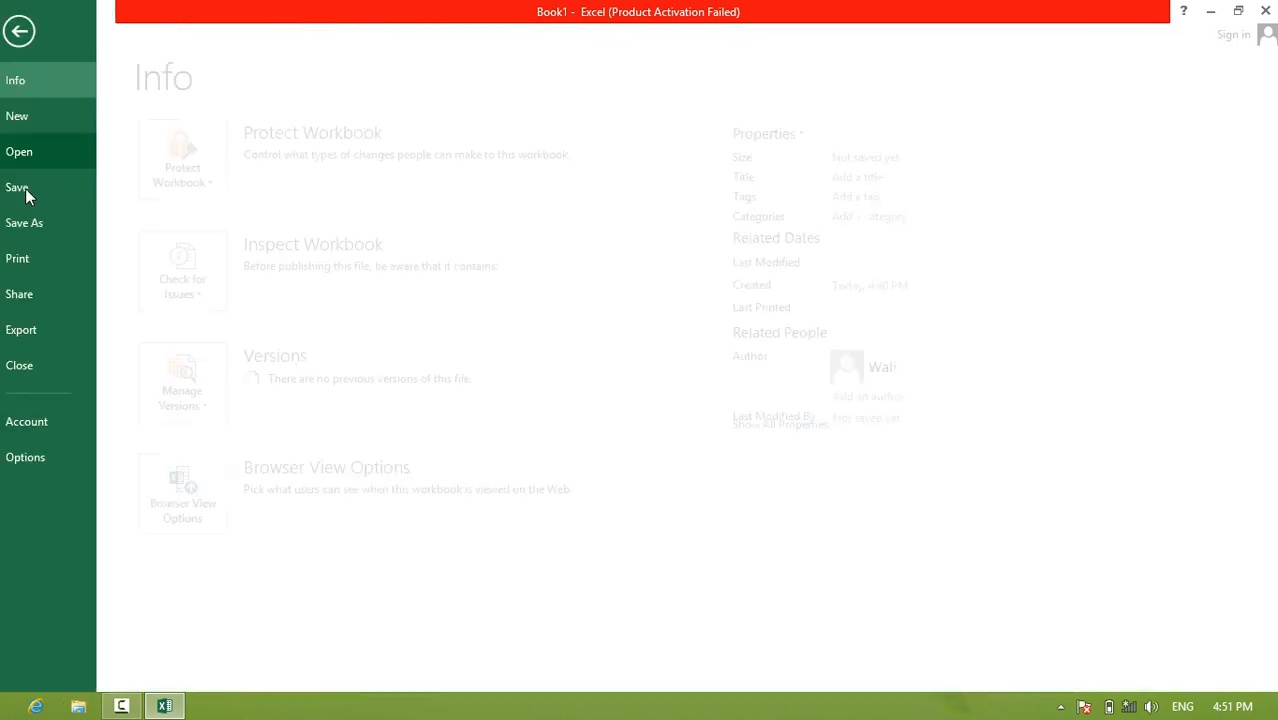
click(60, 470)
click(172, 203)
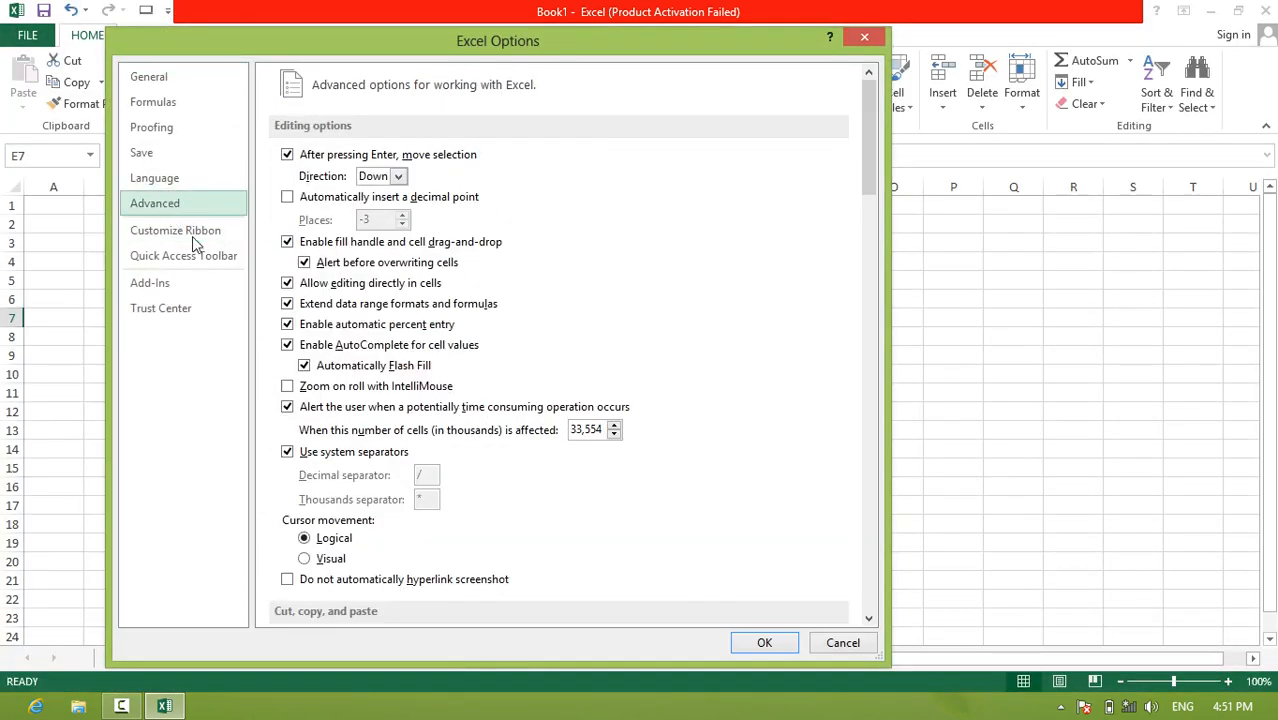
scroll(371, 510, down, 15)
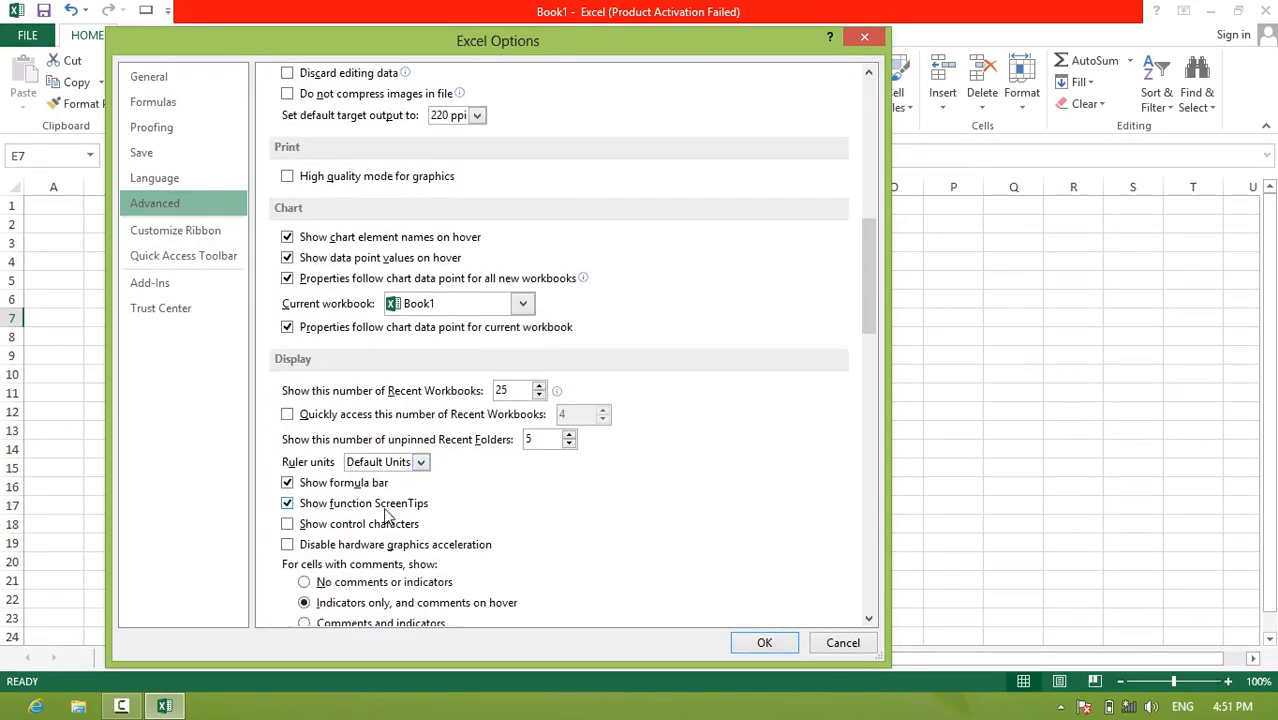
scroll(388, 515, down, 7)
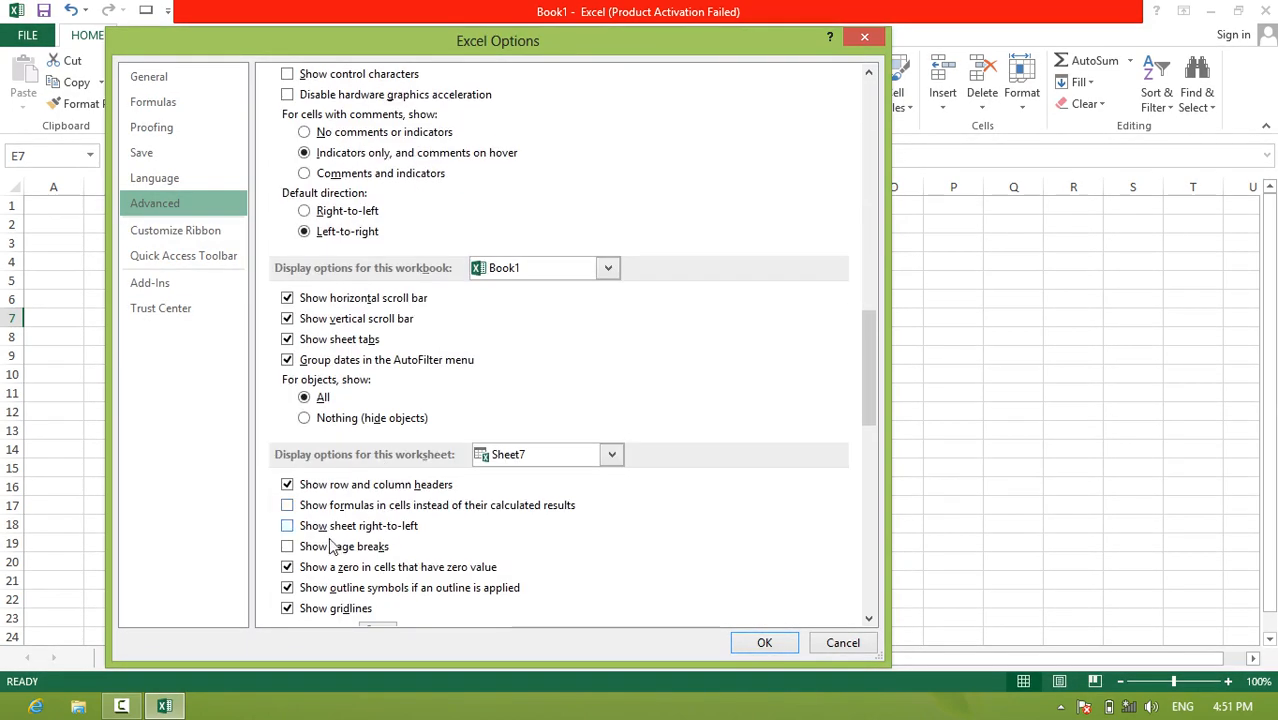
click(760, 642)
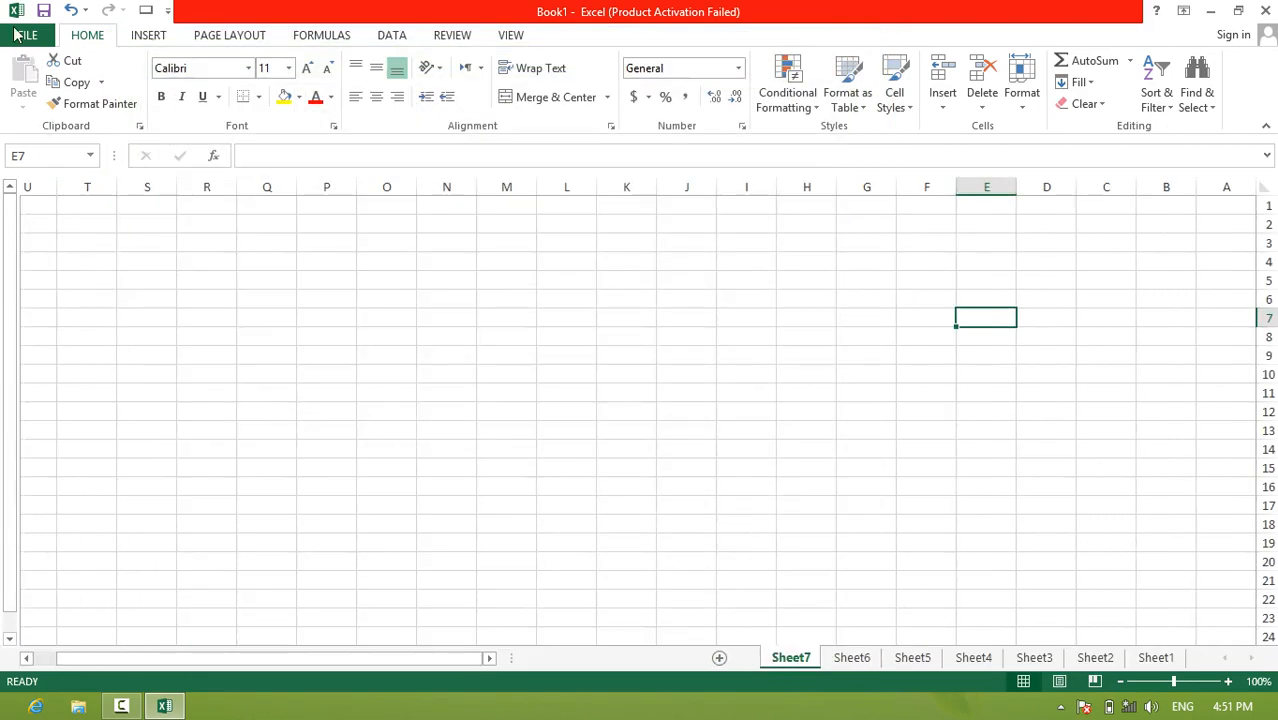
- Turn off Show sheet right-to-left for Sheet7 and apply it
click(15, 35)
click(60, 458)
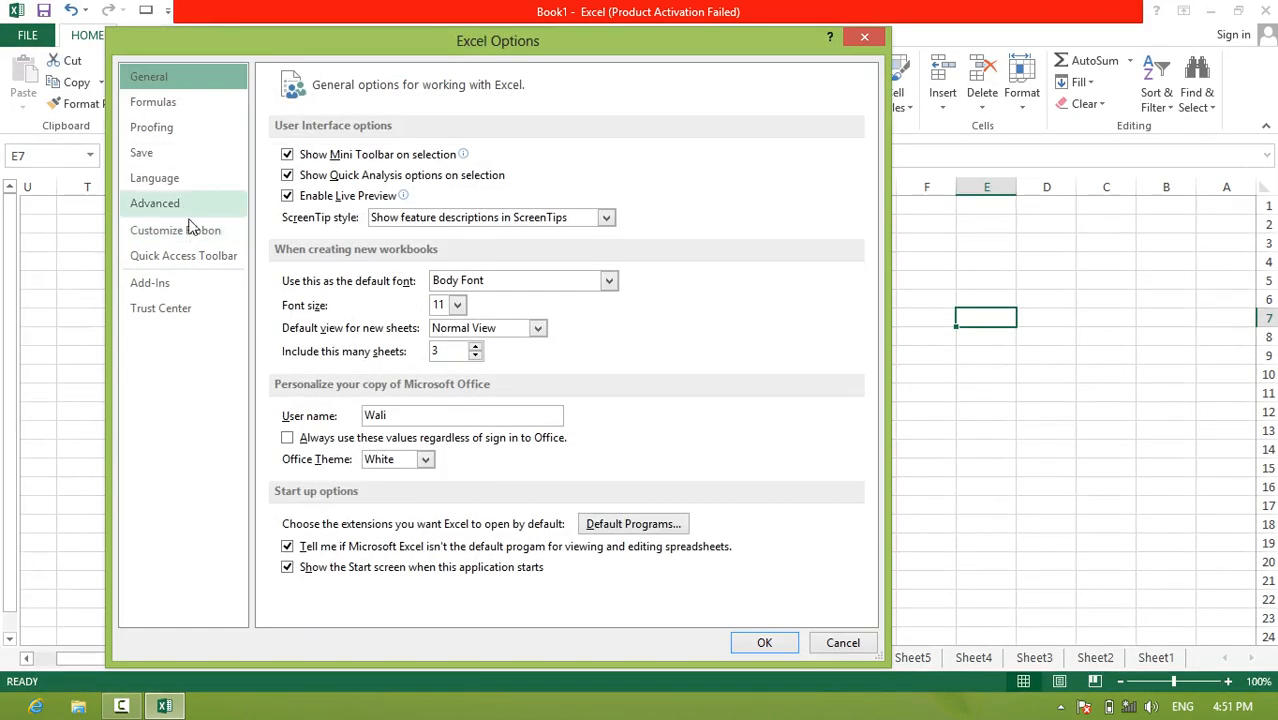
click(187, 214)
scroll(410, 442, down, 15)
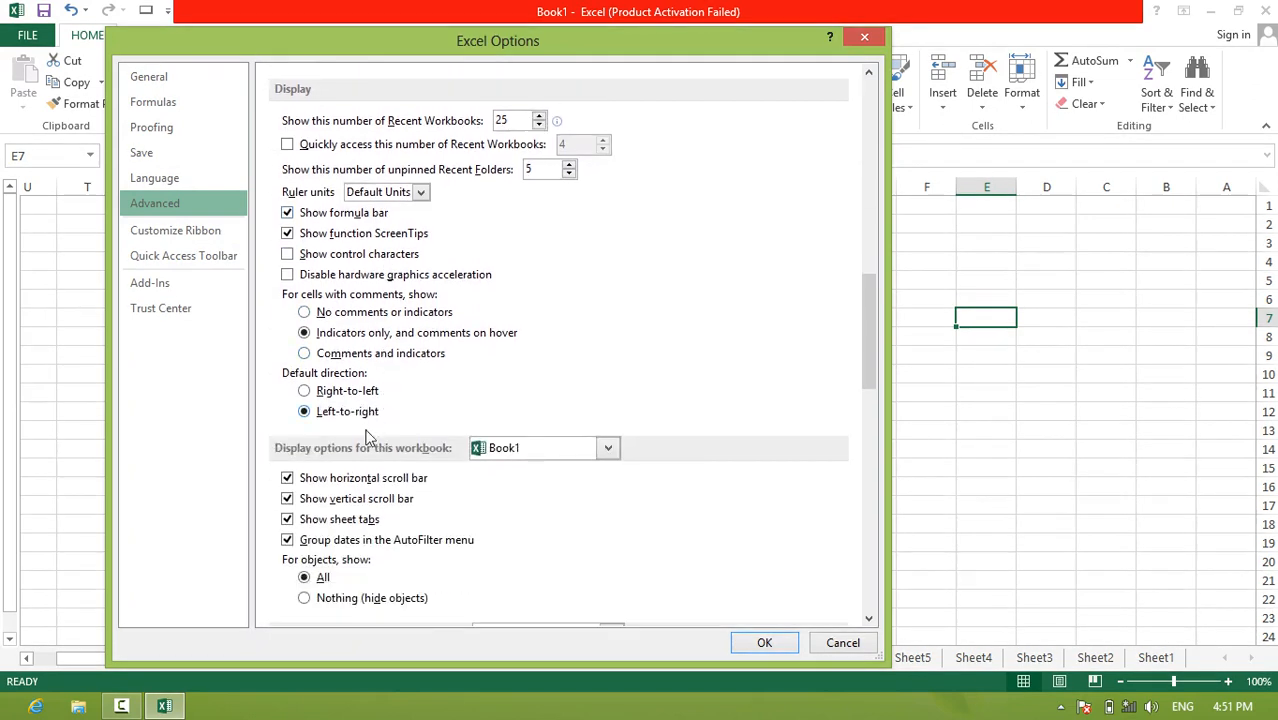
scroll(344, 411, down, 7)
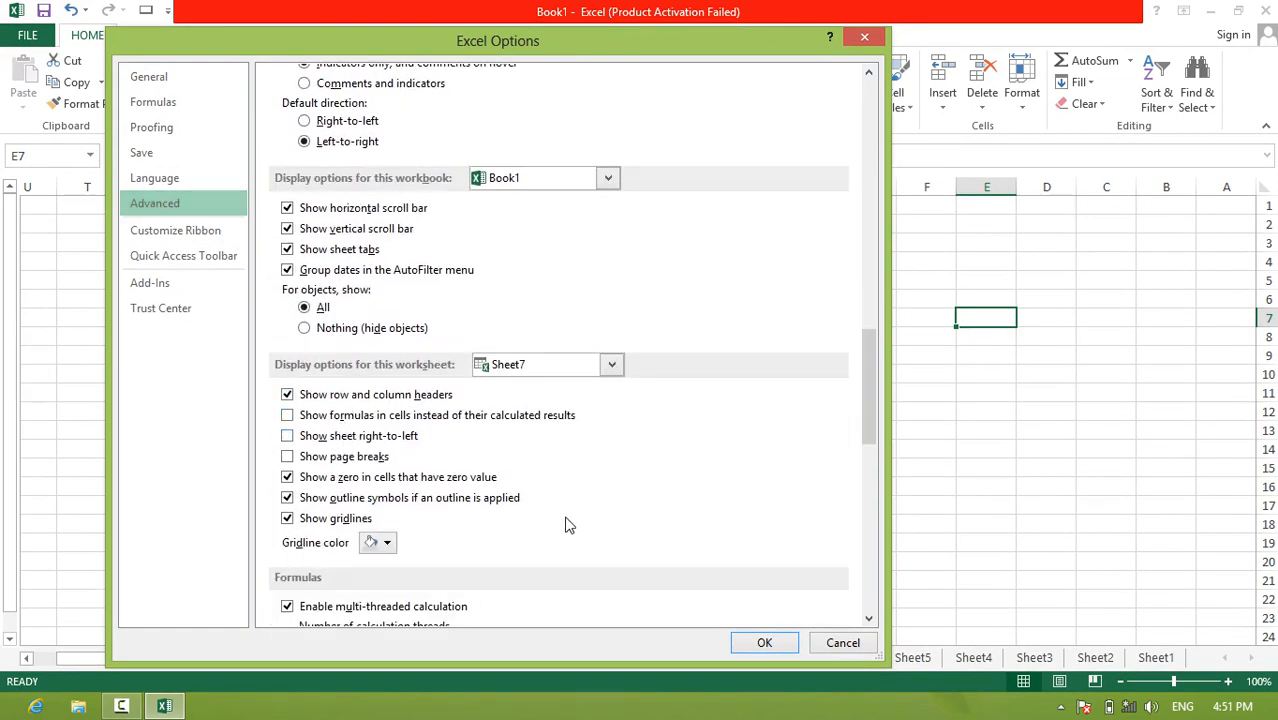
click(760, 643)
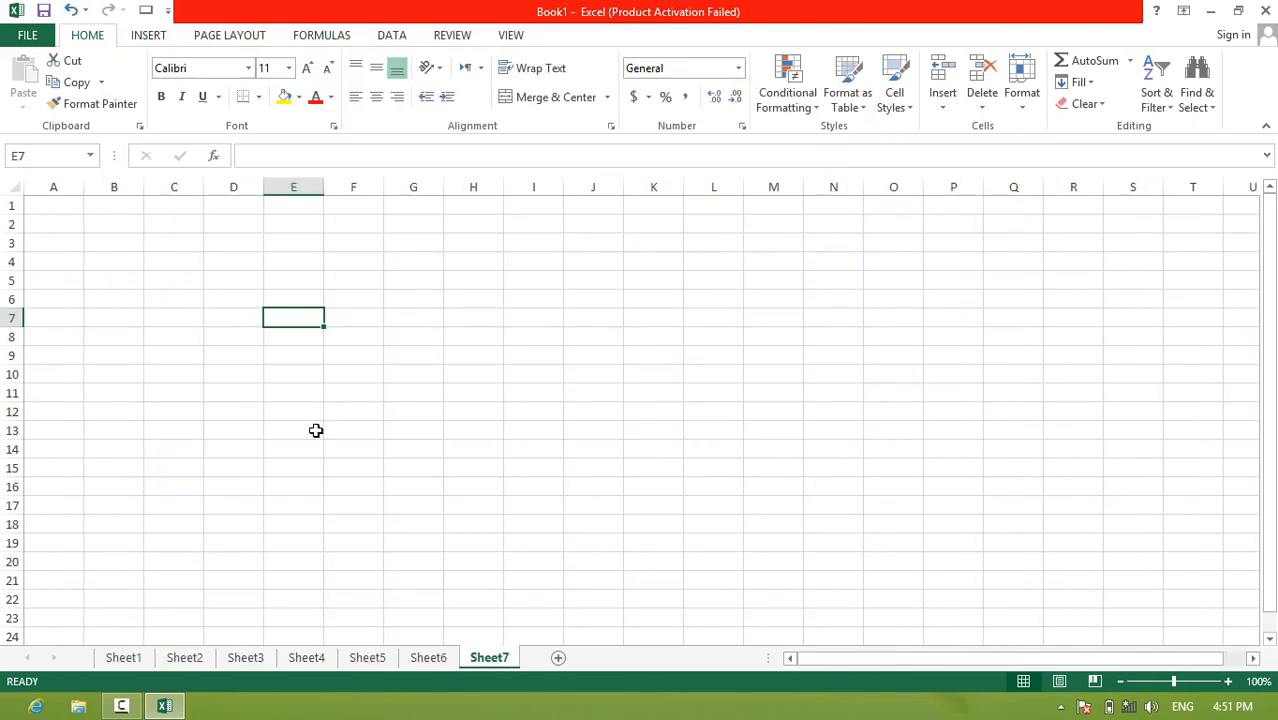
- Fill all cells of the range C3:K17 on Sheet7 with the text dsfsdf
drag(150, 253, 674, 516)
text(dsfsdf)
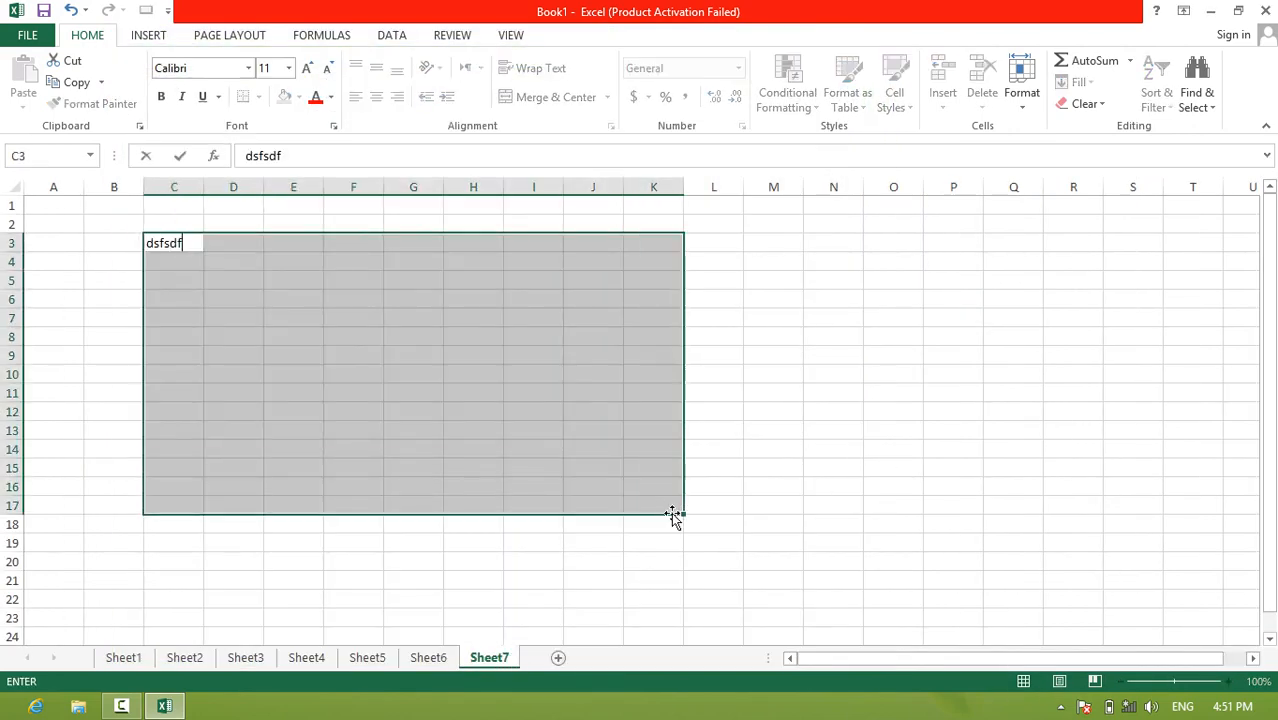
key(ctrl+Return)
- Insert a page break at cell G11, inside the filled range
click(397, 391)
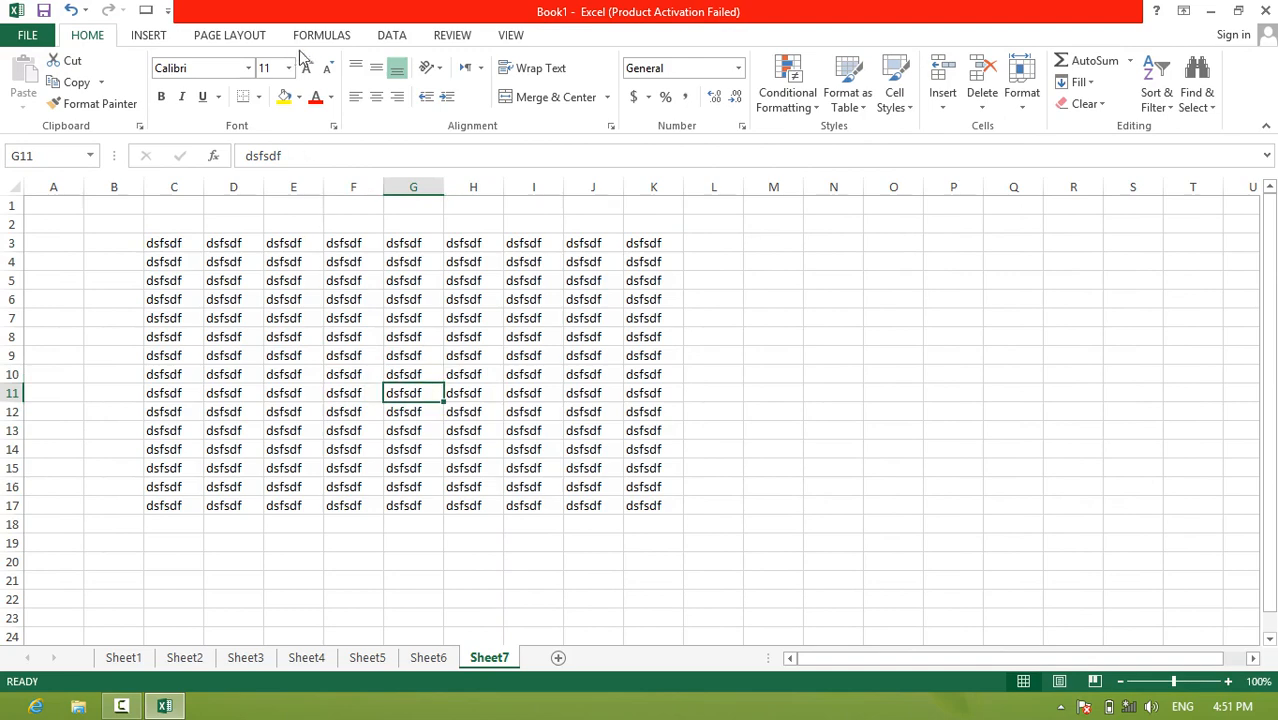
click(229, 35)
click(327, 92)
click(365, 127)
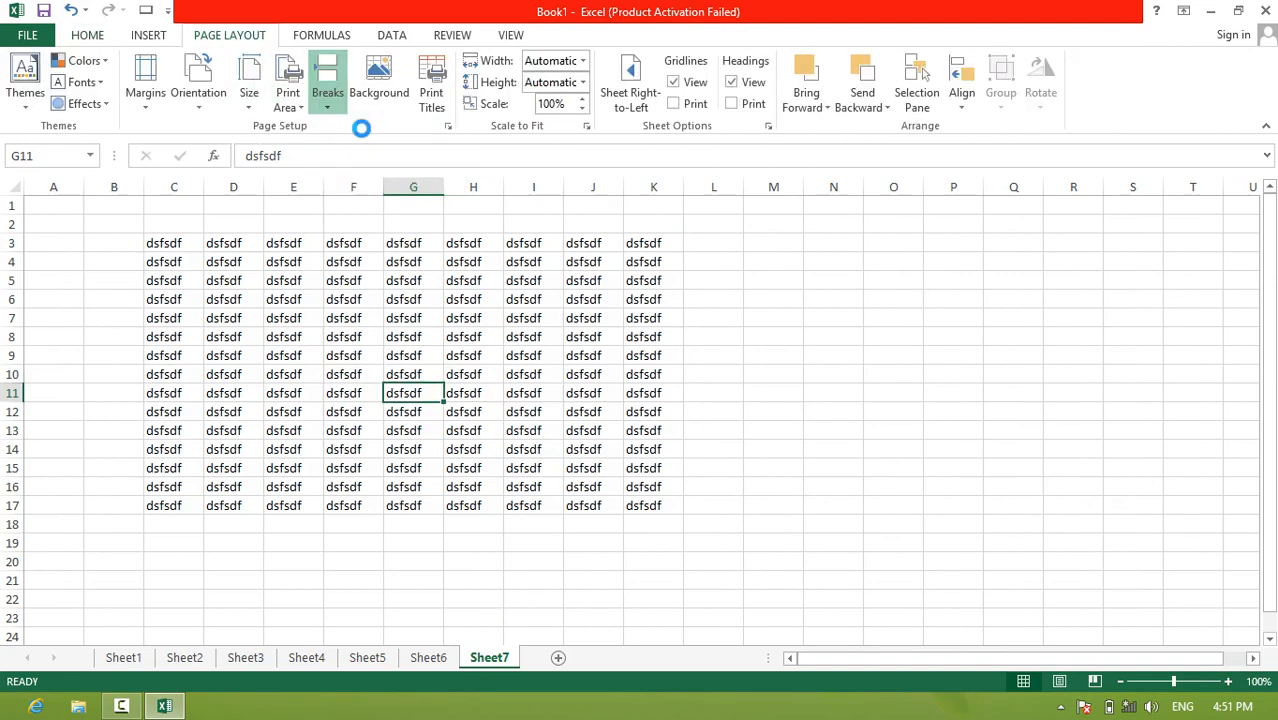
click(292, 318)
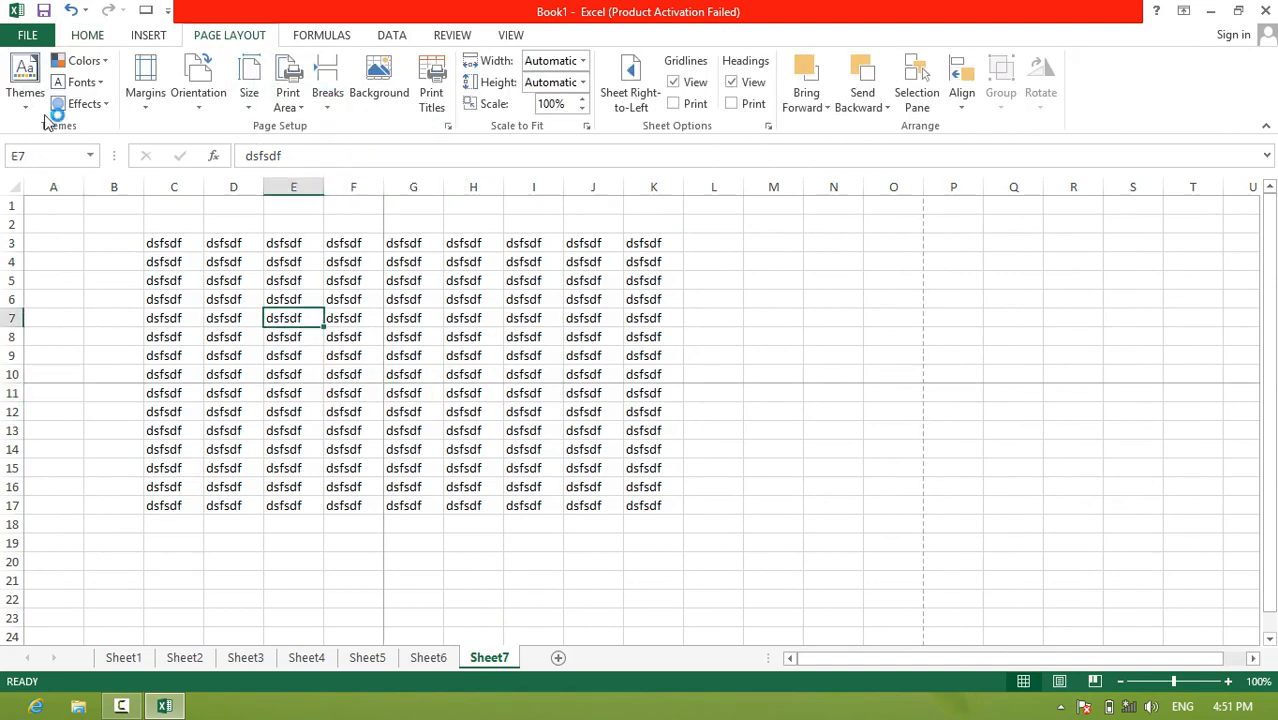
- Turn off Show page breaks for Sheet7, apply it and check the sheet in the print preview
click(27, 35)
click(160, 203)
scroll(395, 378, down, 5)
scroll(395, 378, down, 10)
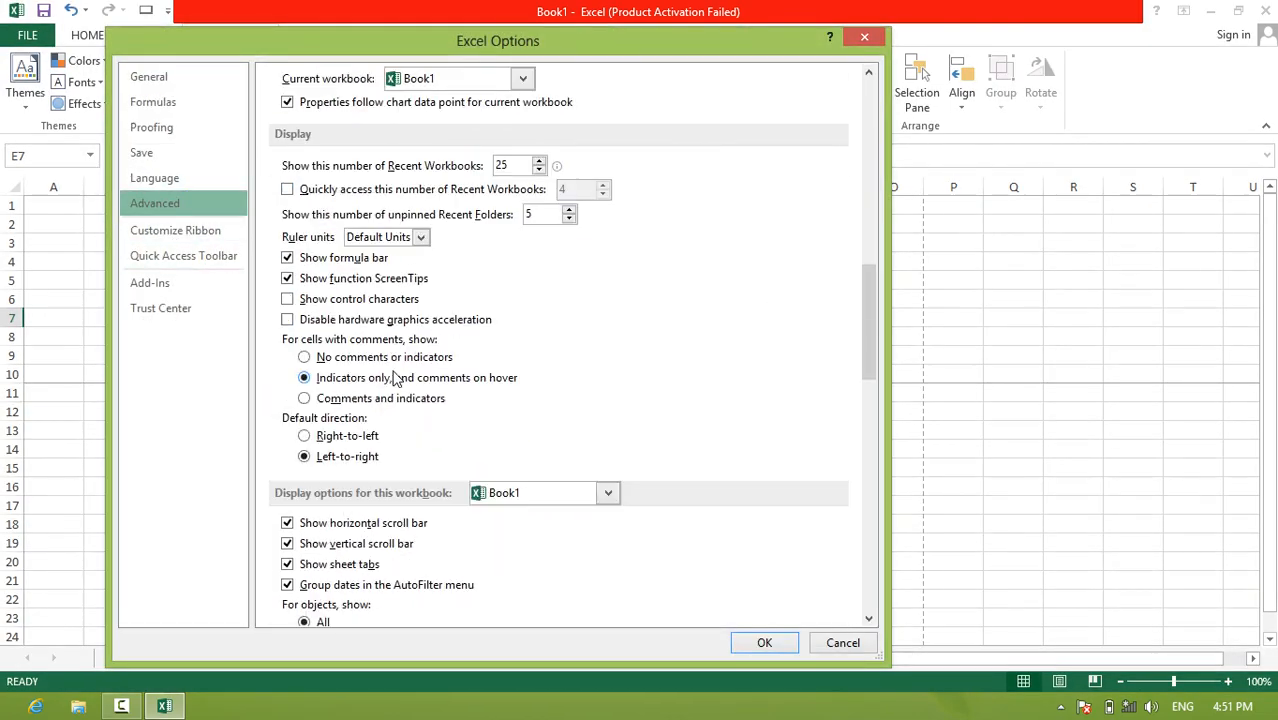
scroll(346, 467, down, 1)
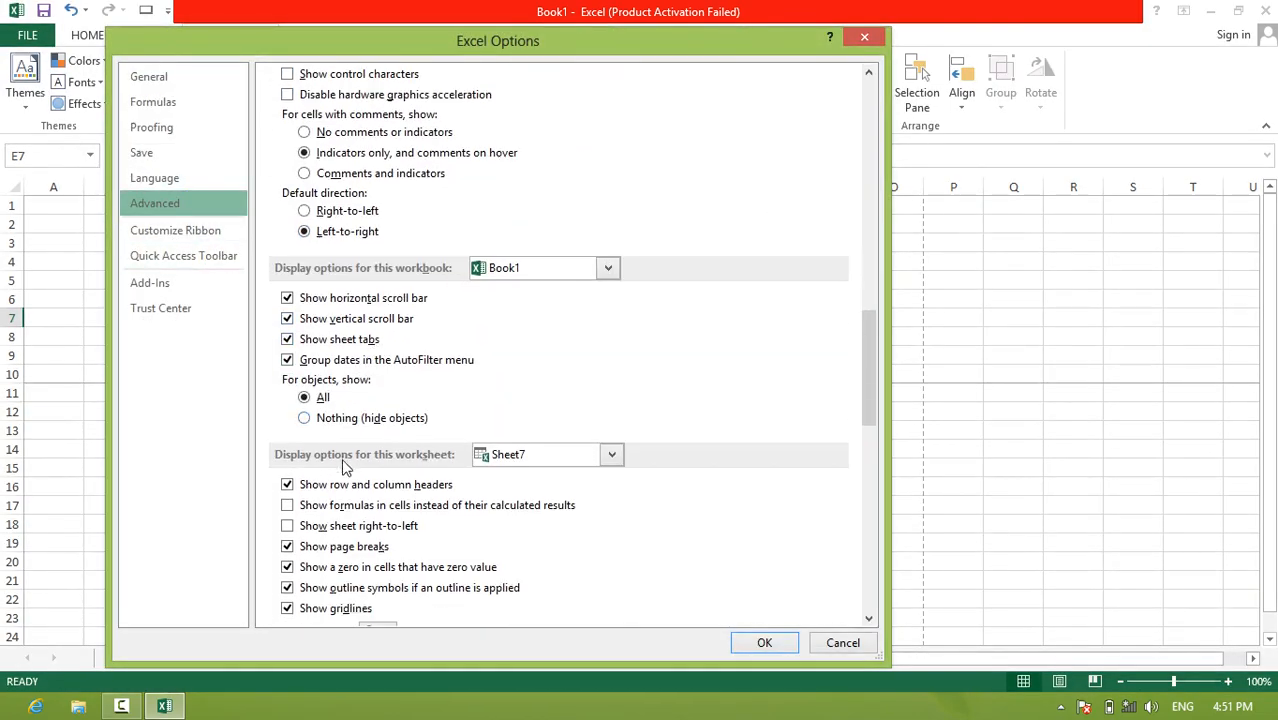
click(314, 549)
click(765, 644)
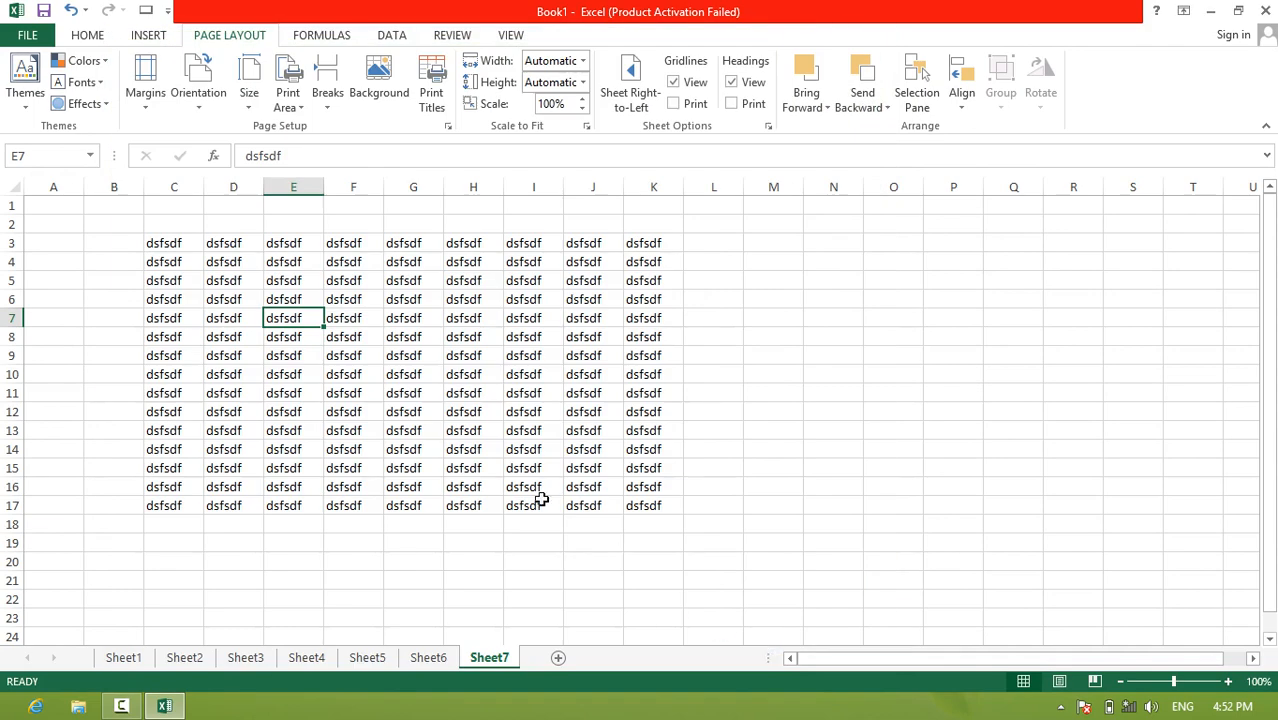
key(ctrl+p)
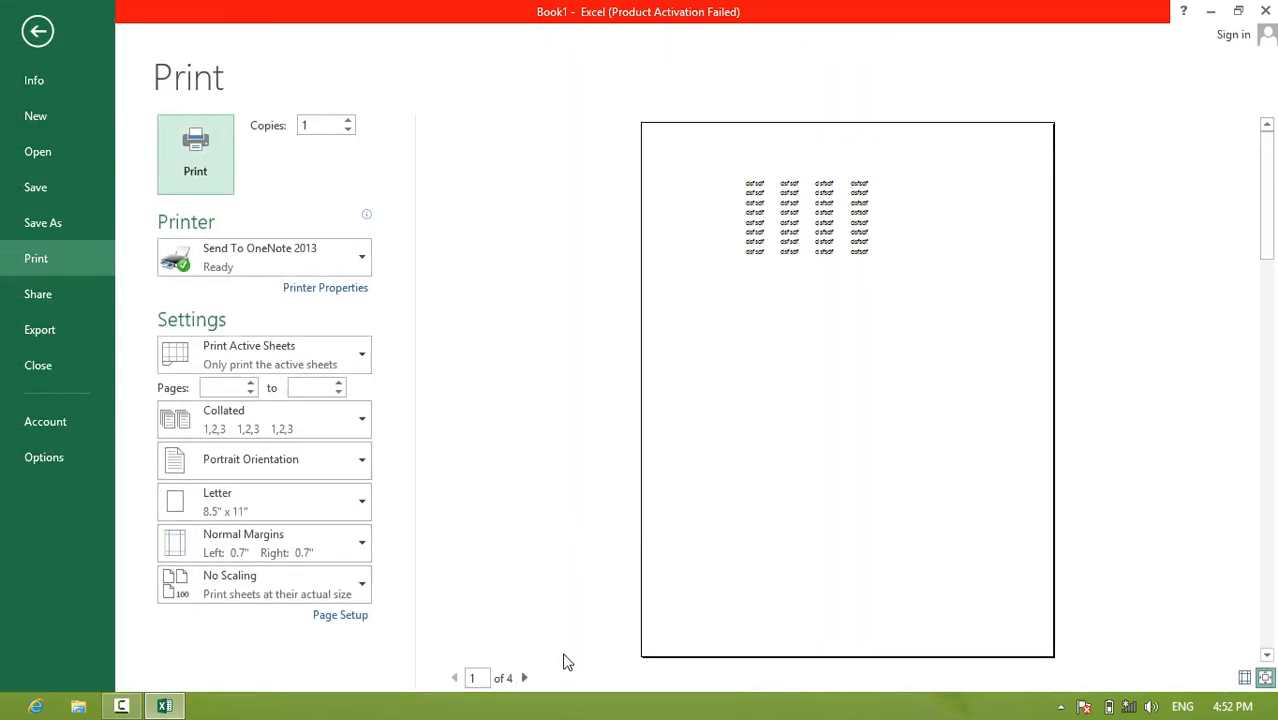
key(Escape)
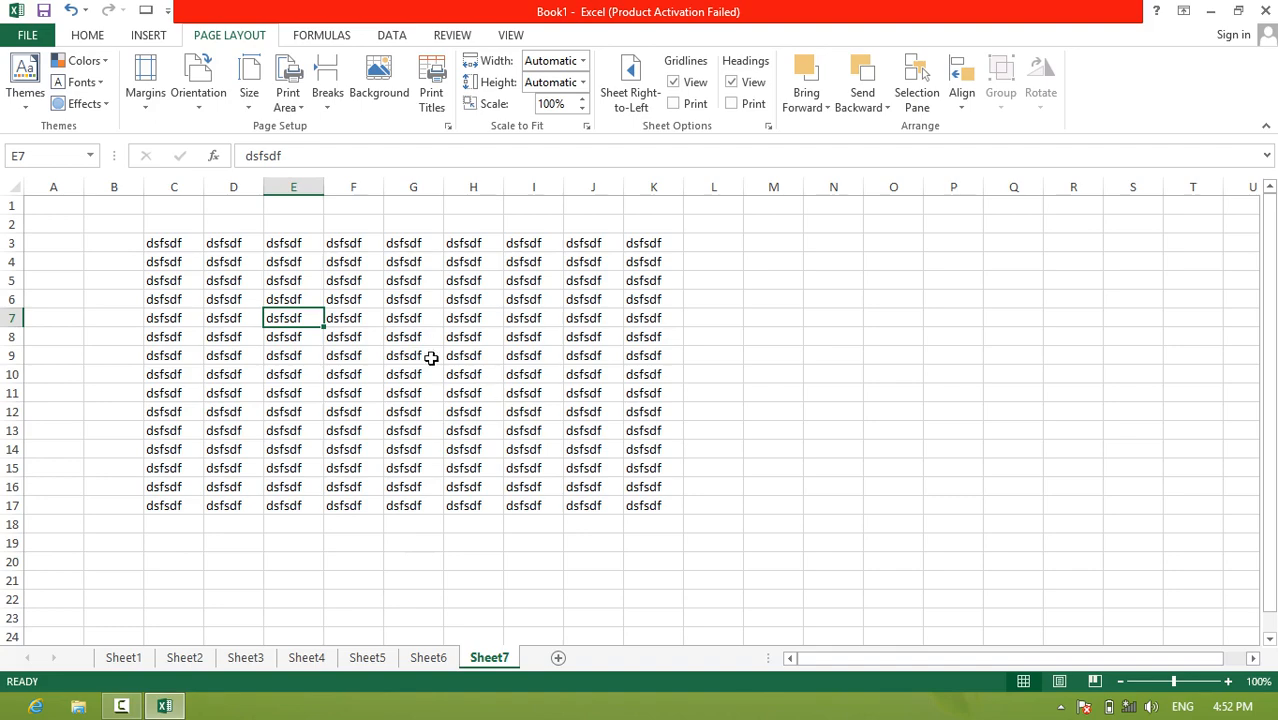
- Turn on Show page breaks for Sheet7 in the advanced options and apply it
click(27, 35)
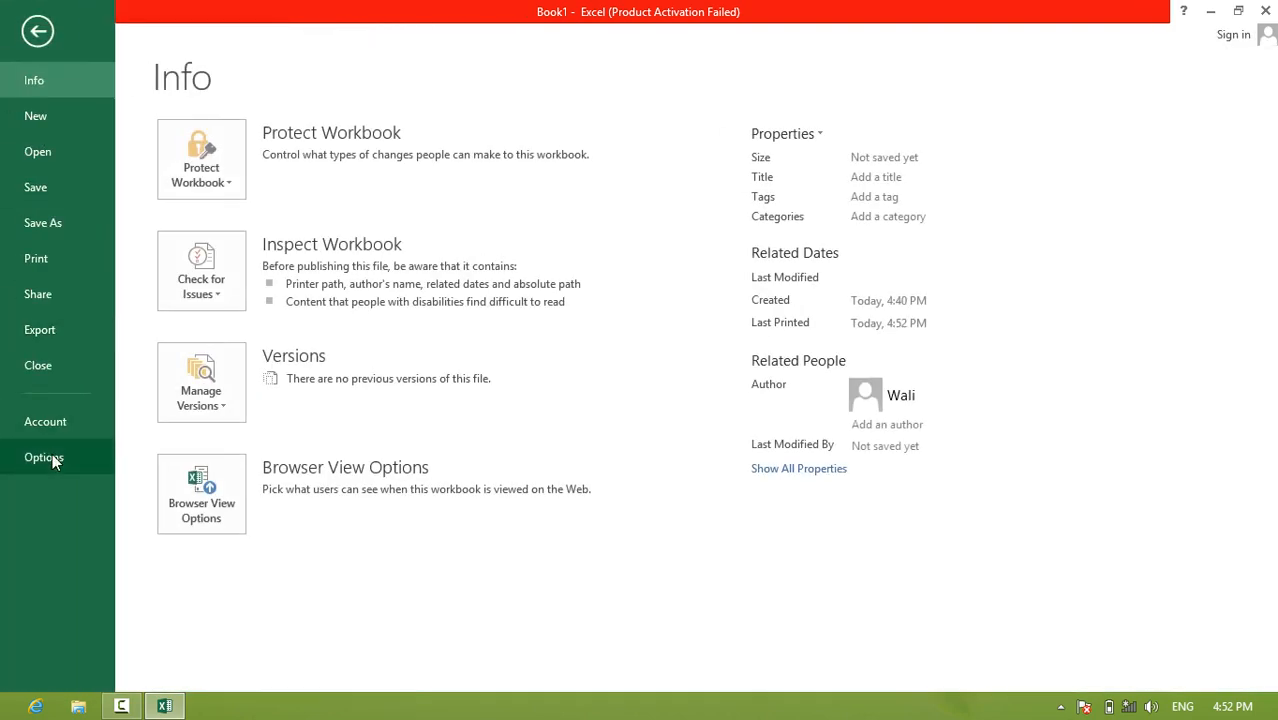
click(30, 453)
click(155, 203)
scroll(477, 432, down, 10)
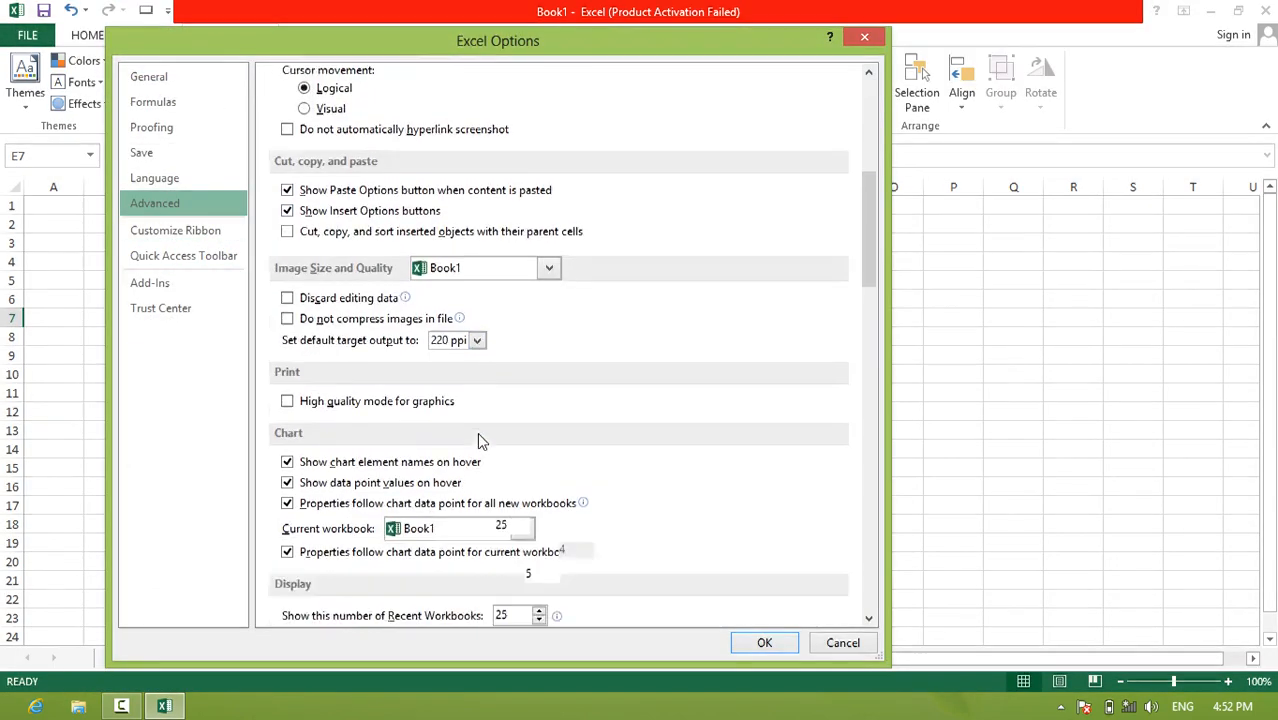
scroll(477, 432, down, 6)
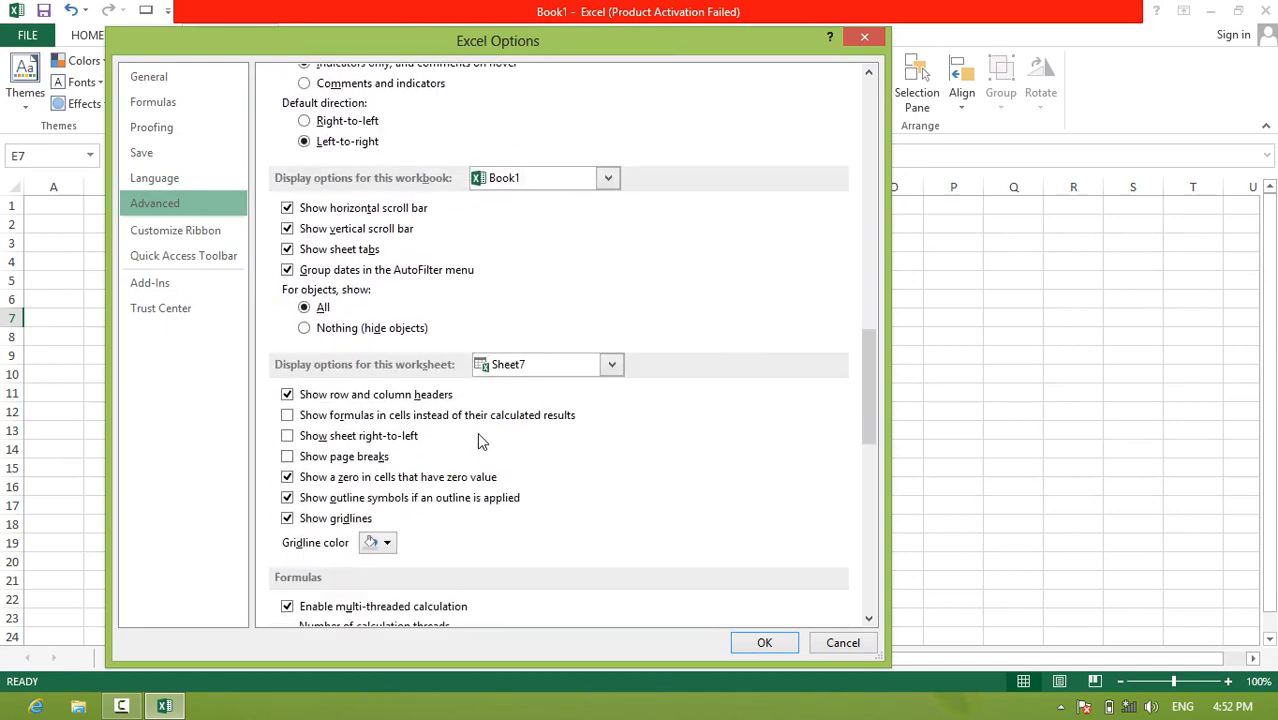
click(344, 458)
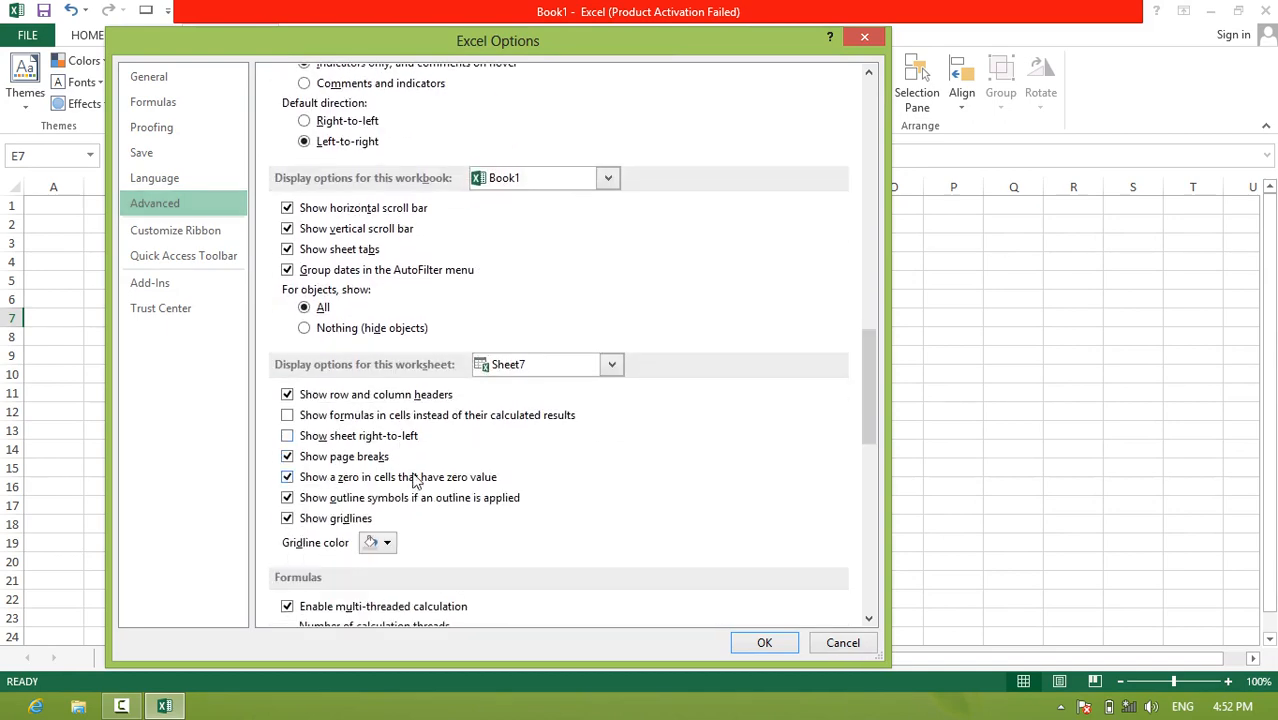
click(766, 642)
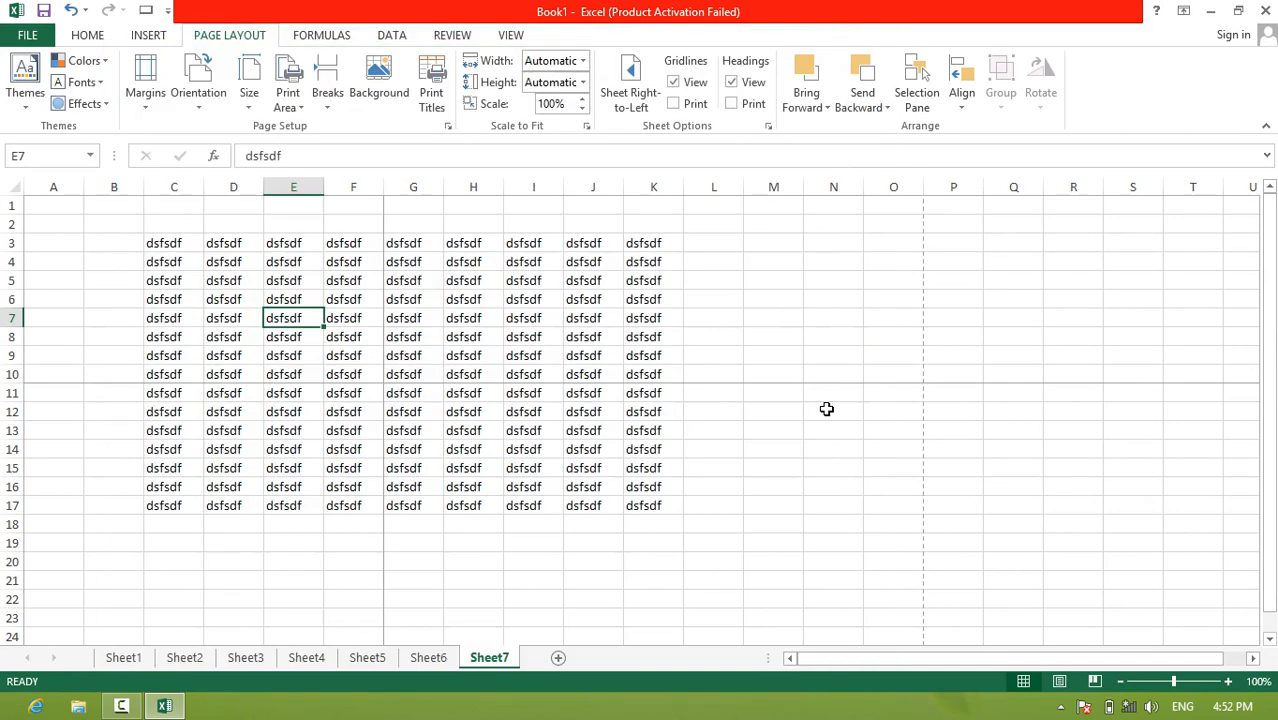
- Remove the page break at cell G11
click(775, 319)
click(422, 396)
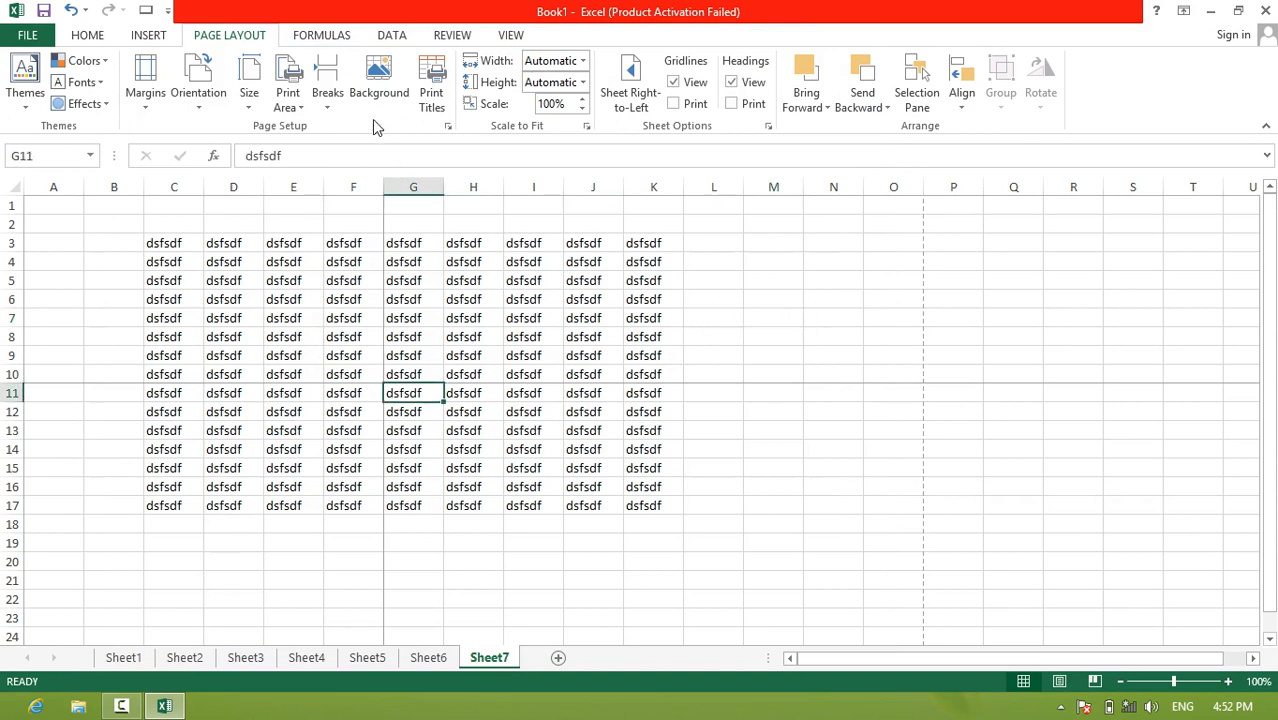
click(327, 95)
click(385, 146)
- Enter the zero values 0, 000 and 0000 in cells M6, M7 and M8
click(774, 297)
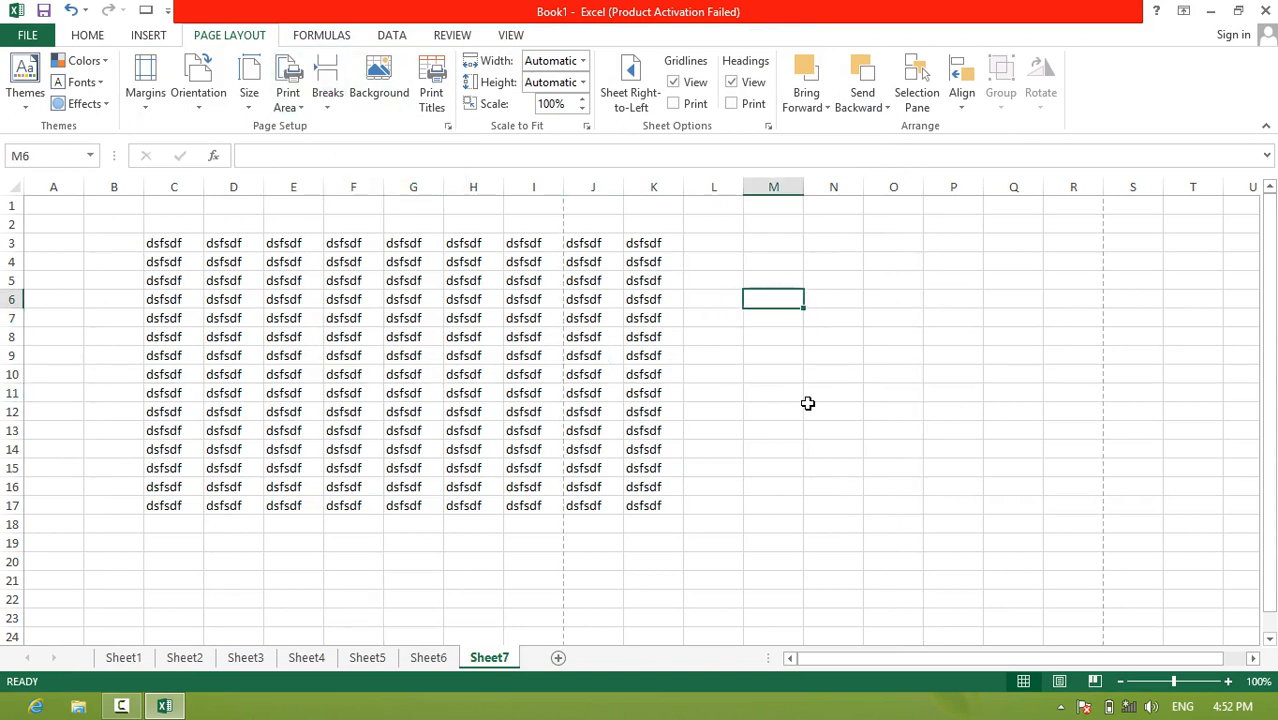
text(0)
key(Return)
text(000)
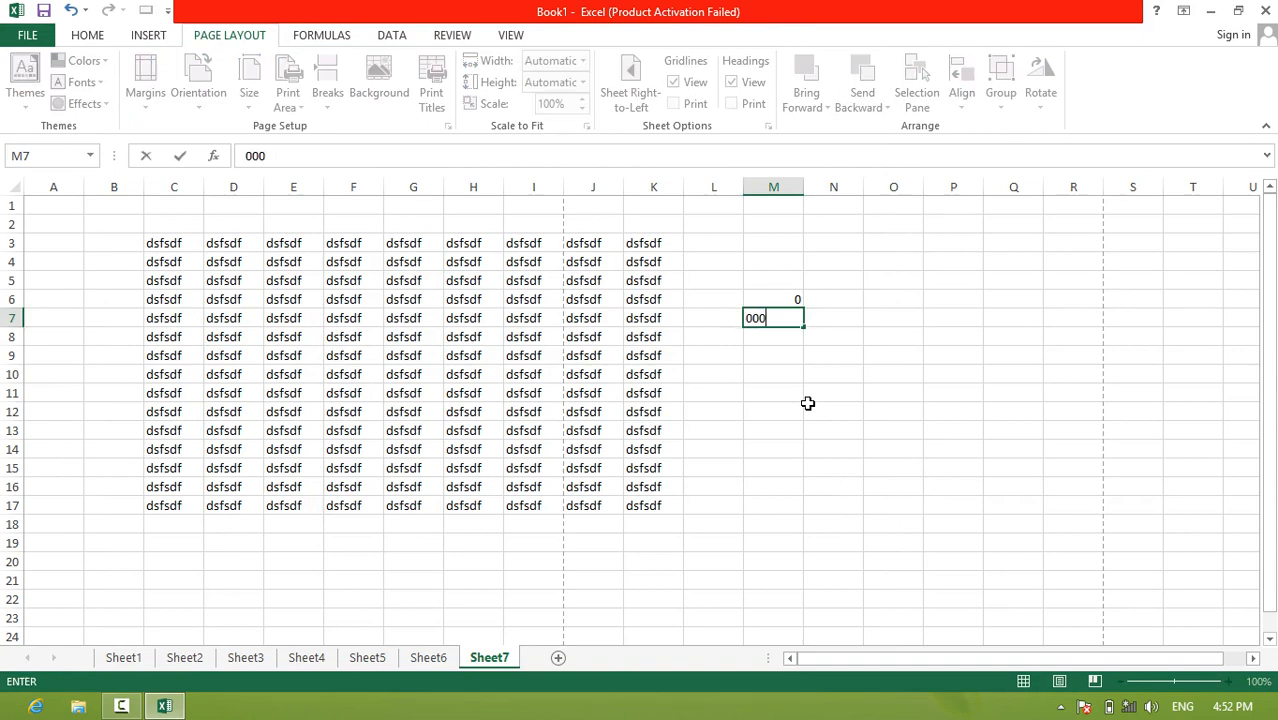
key(Return)
text(0000)
key(Return)
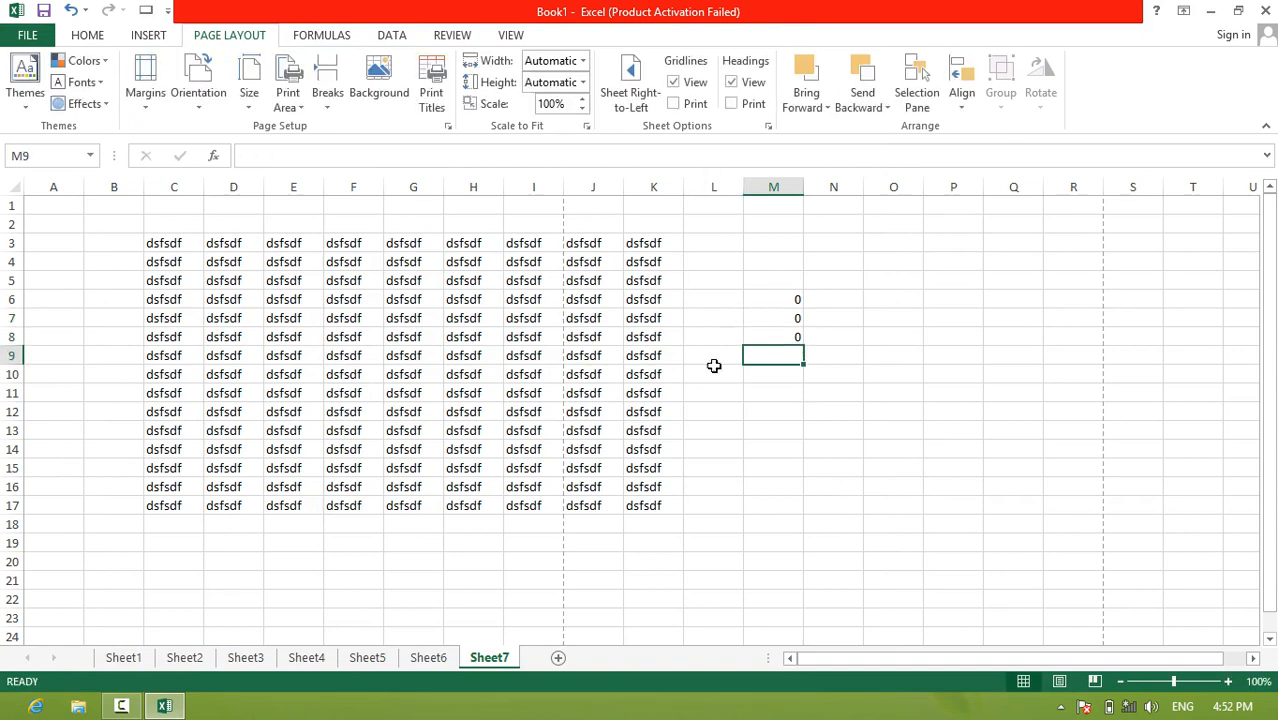
- Turn off Show a zero in cells that have zero value for Sheet7 and apply it
click(674, 299)
click(16, 12)
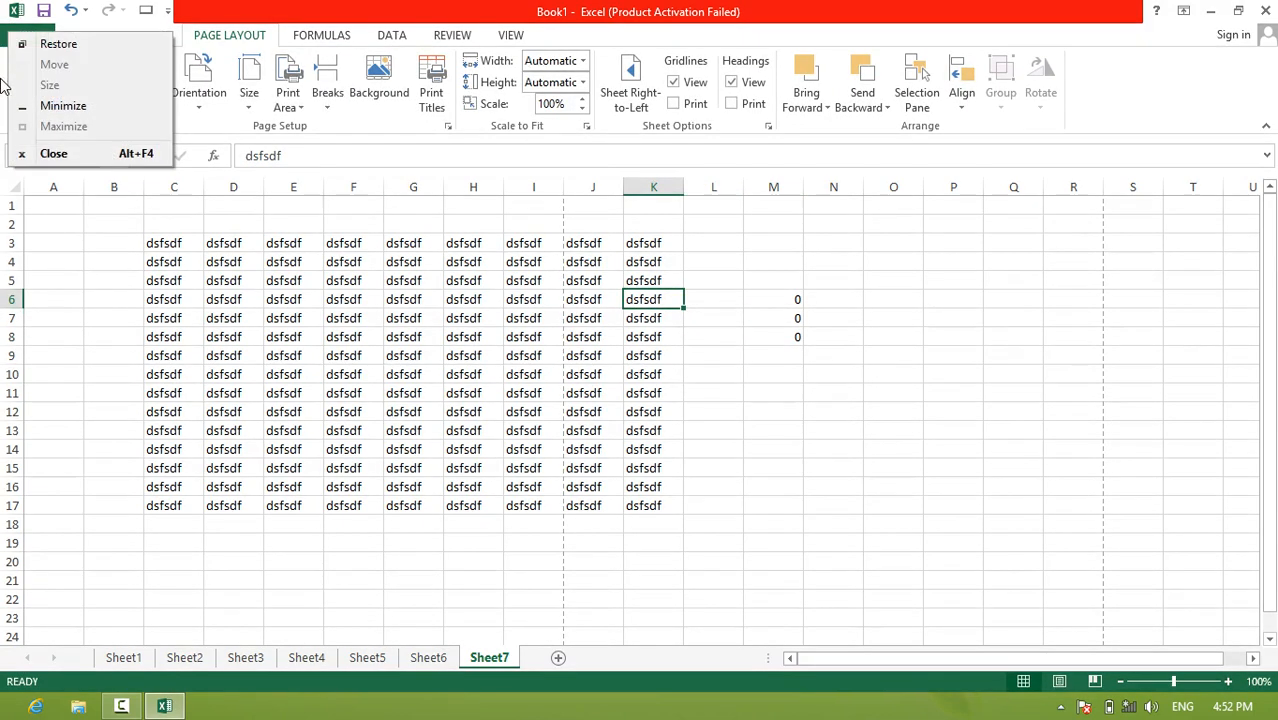
click(2, 54)
click(25, 36)
click(79, 462)
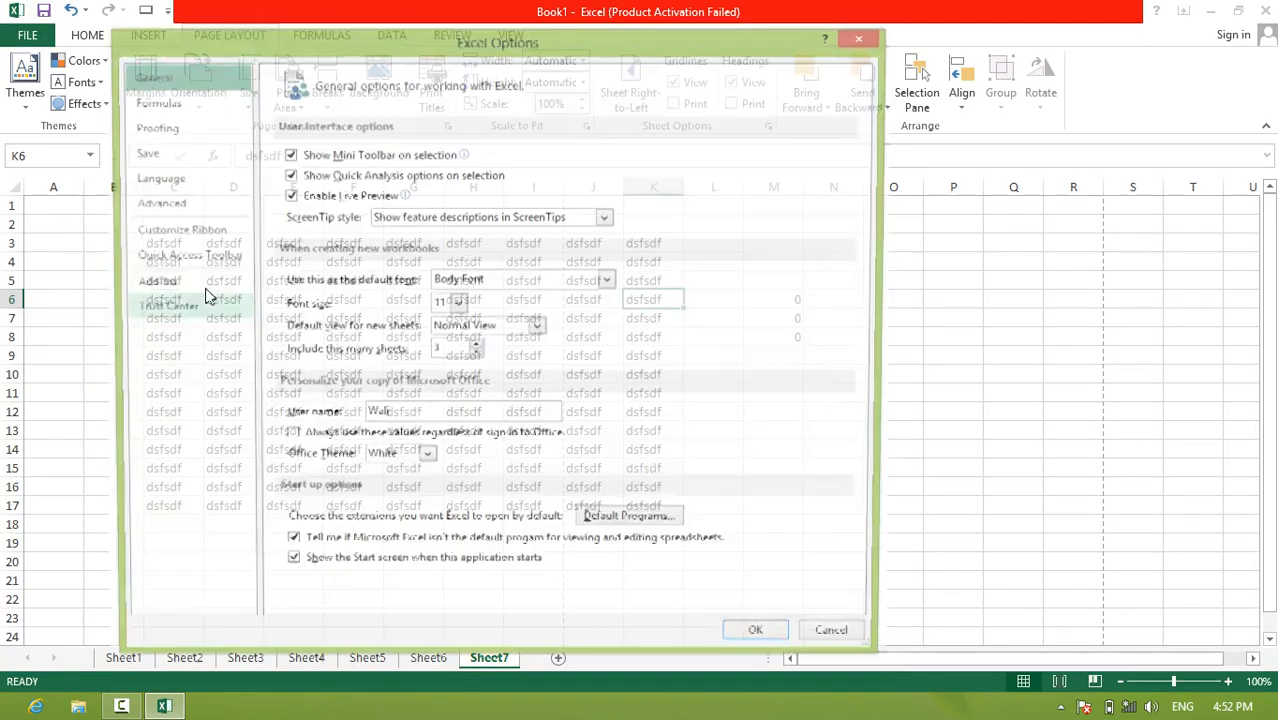
click(190, 208)
scroll(430, 425, down, 15)
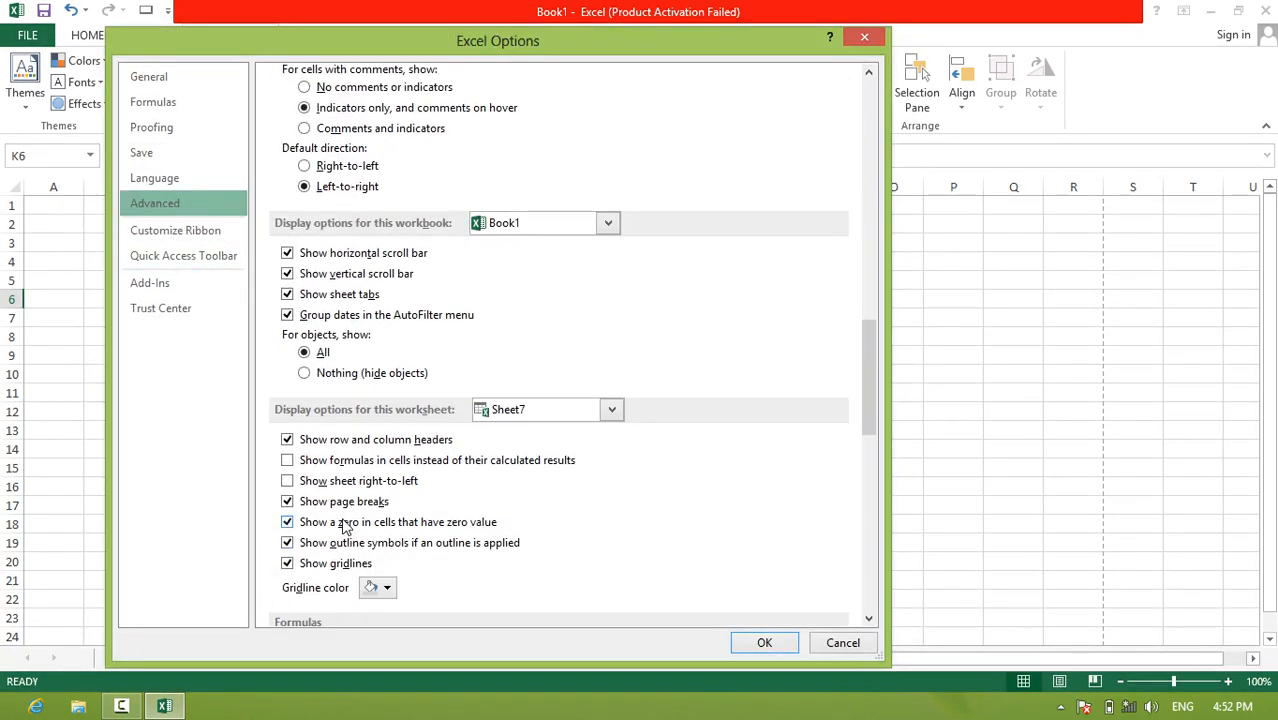
click(343, 524)
click(758, 645)
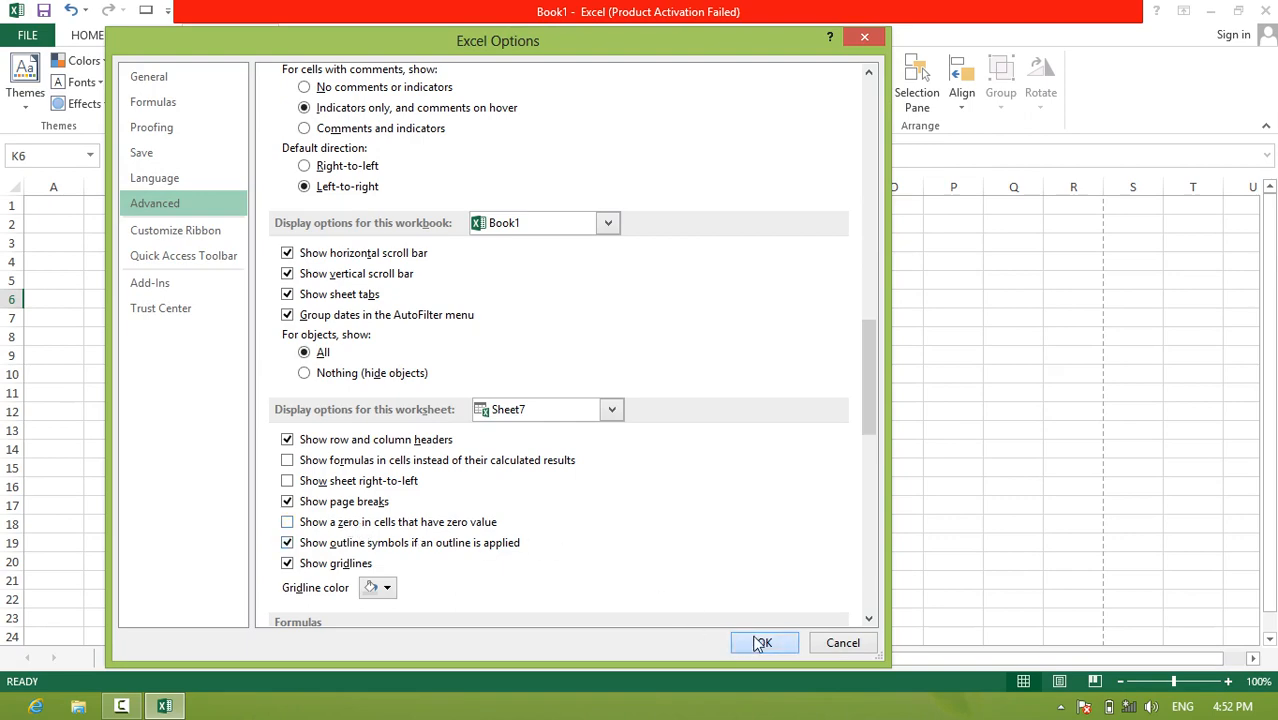
- Enter 000 in cell L6, beside the filled range
click(739, 293)
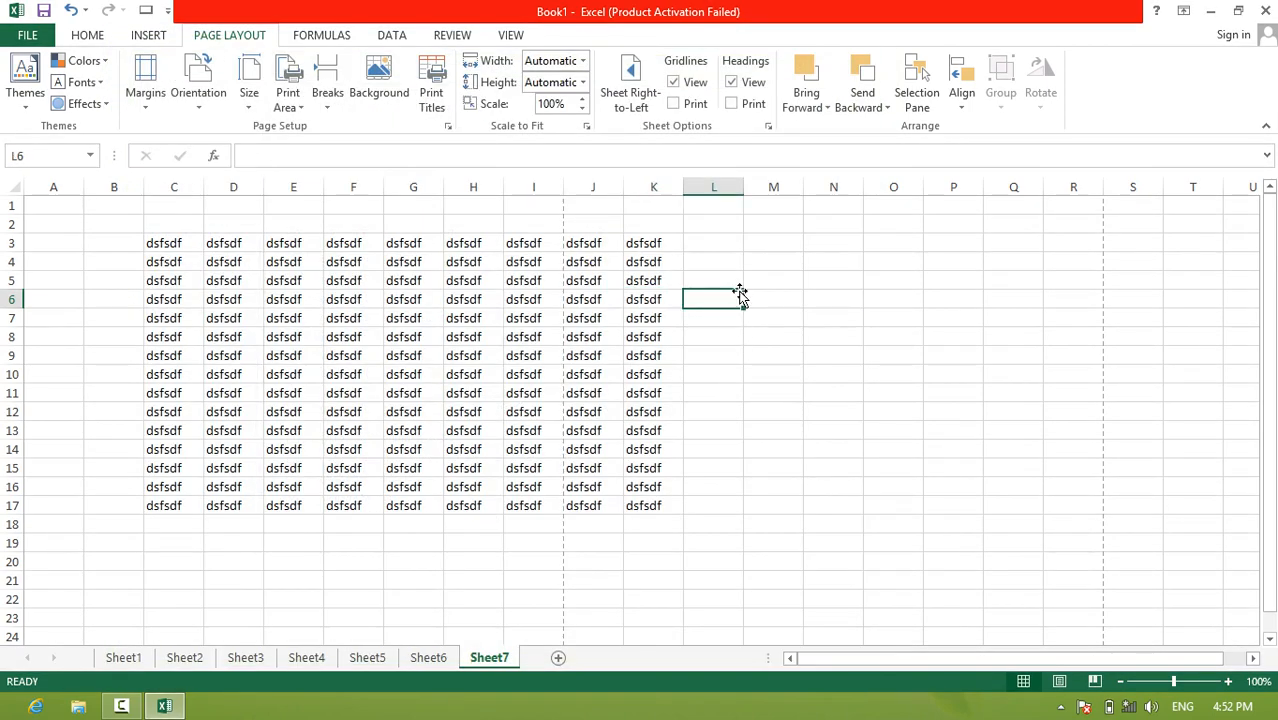
text(000)
key(Return)
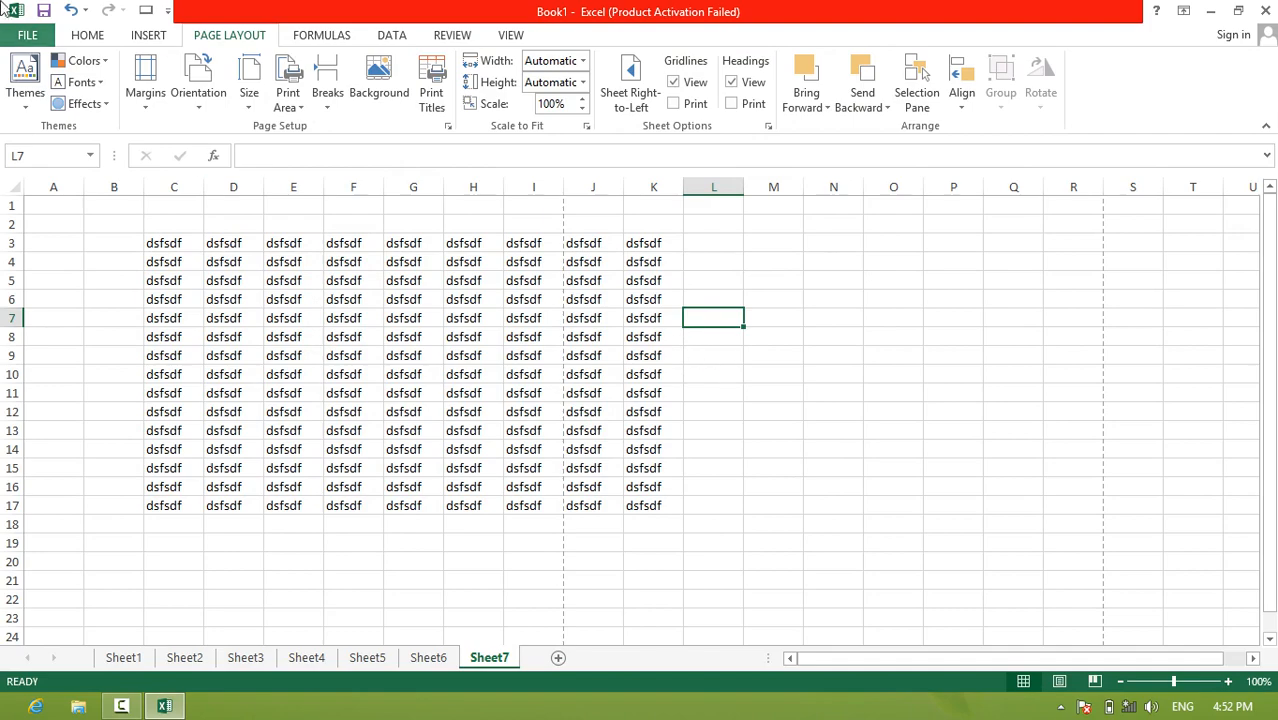
- Turn on Show a zero in cells that have zero value for Sheet7 and apply it
click(27, 35)
click(43, 475)
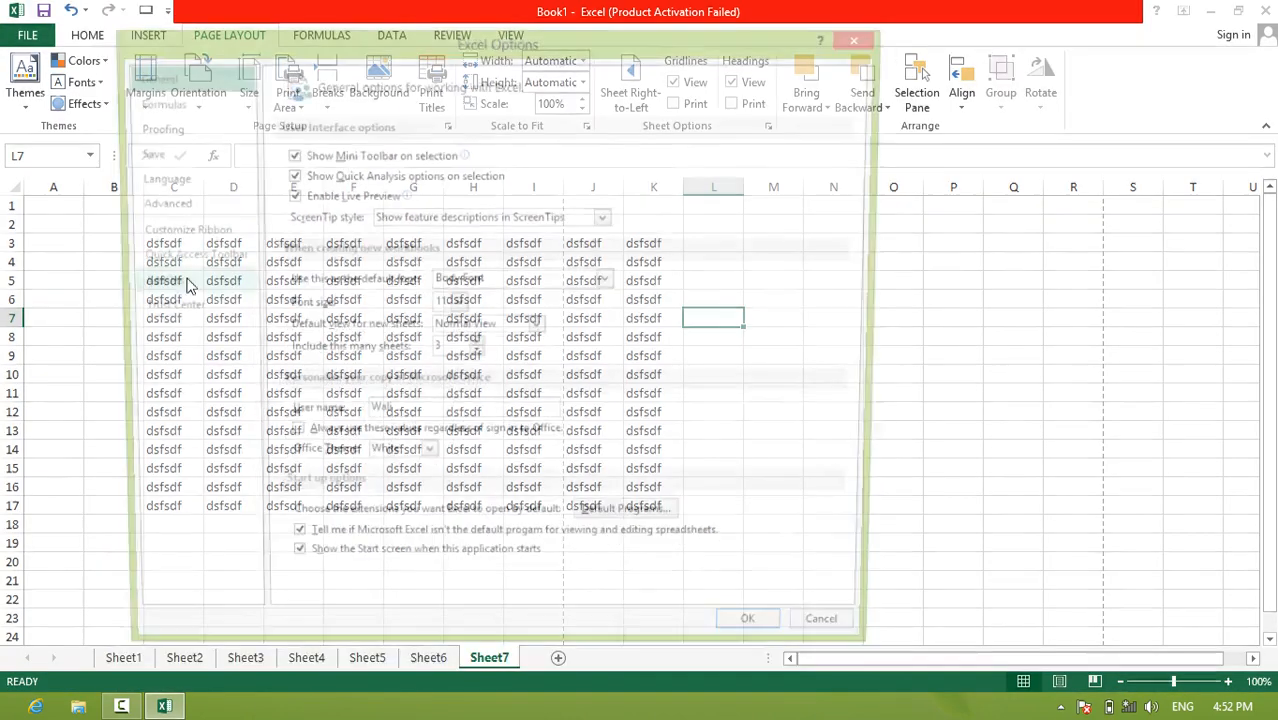
click(166, 201)
scroll(443, 447, down, 15)
scroll(443, 447, down, 10)
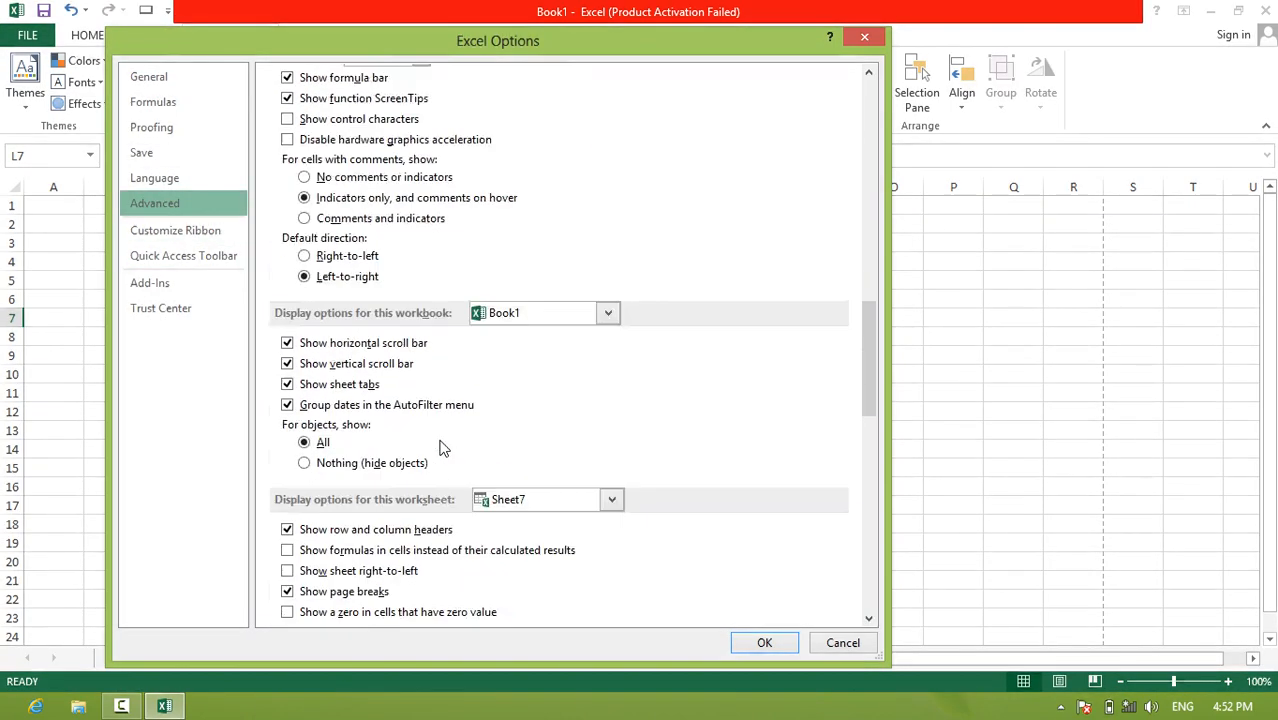
click(355, 444)
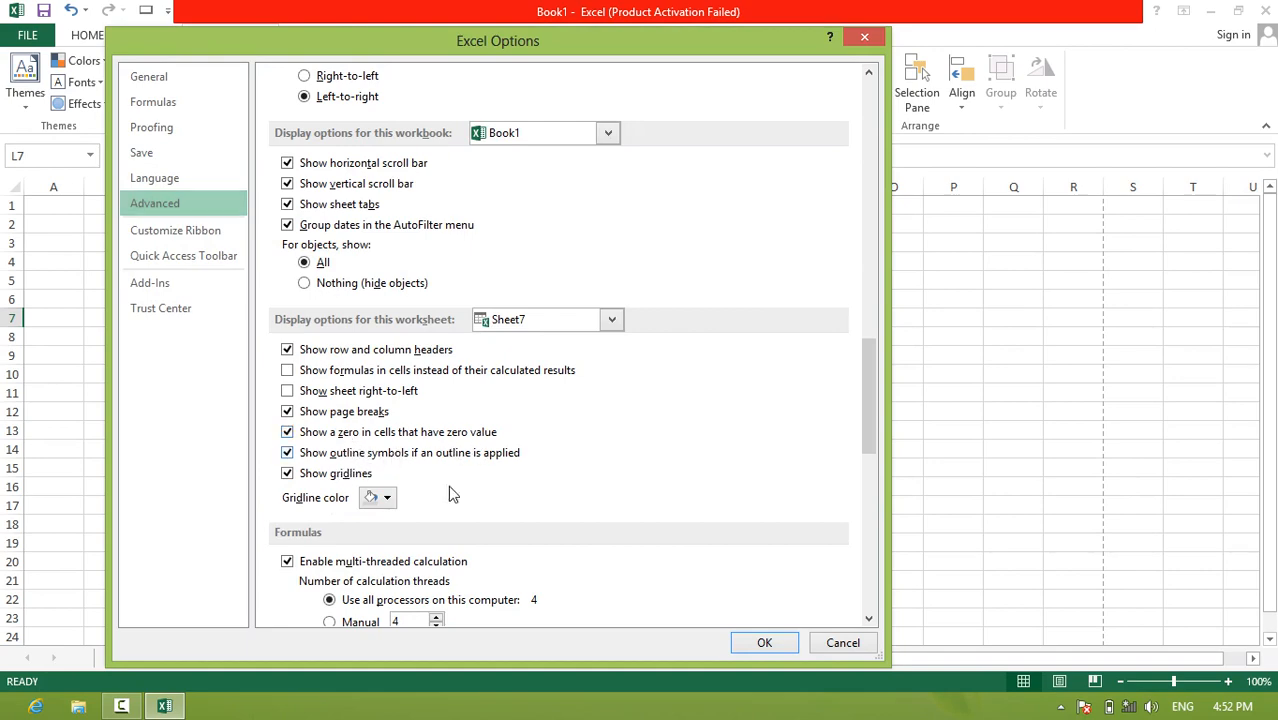
click(763, 643)
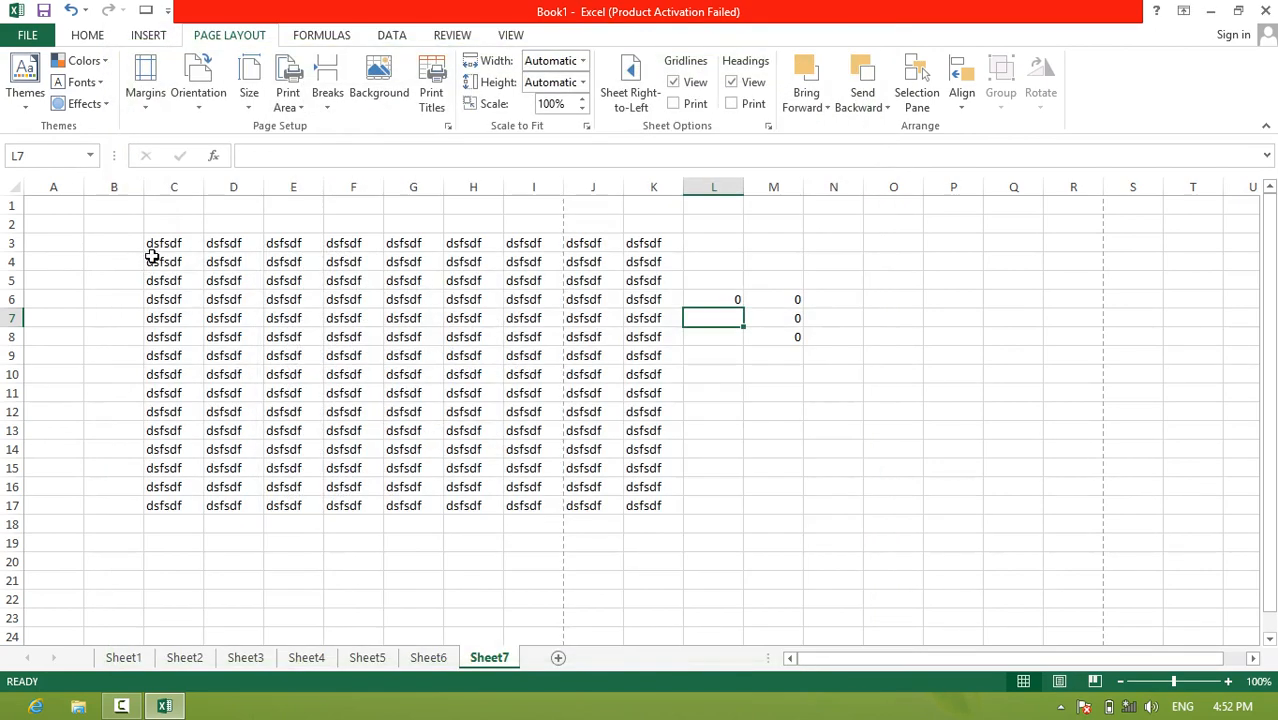
- Group the filled range C3:K17 by rows, and try collapsing and expanding the group
drag(158, 245, 640, 500)
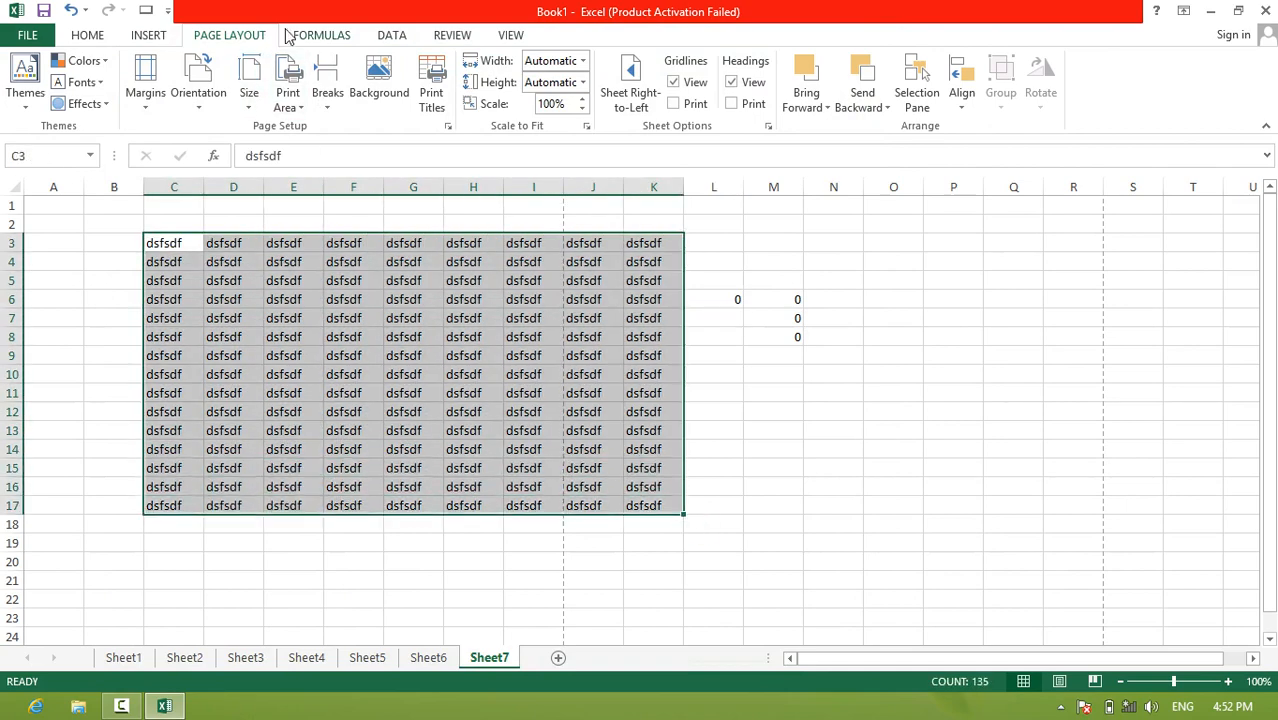
click(405, 38)
click(1021, 88)
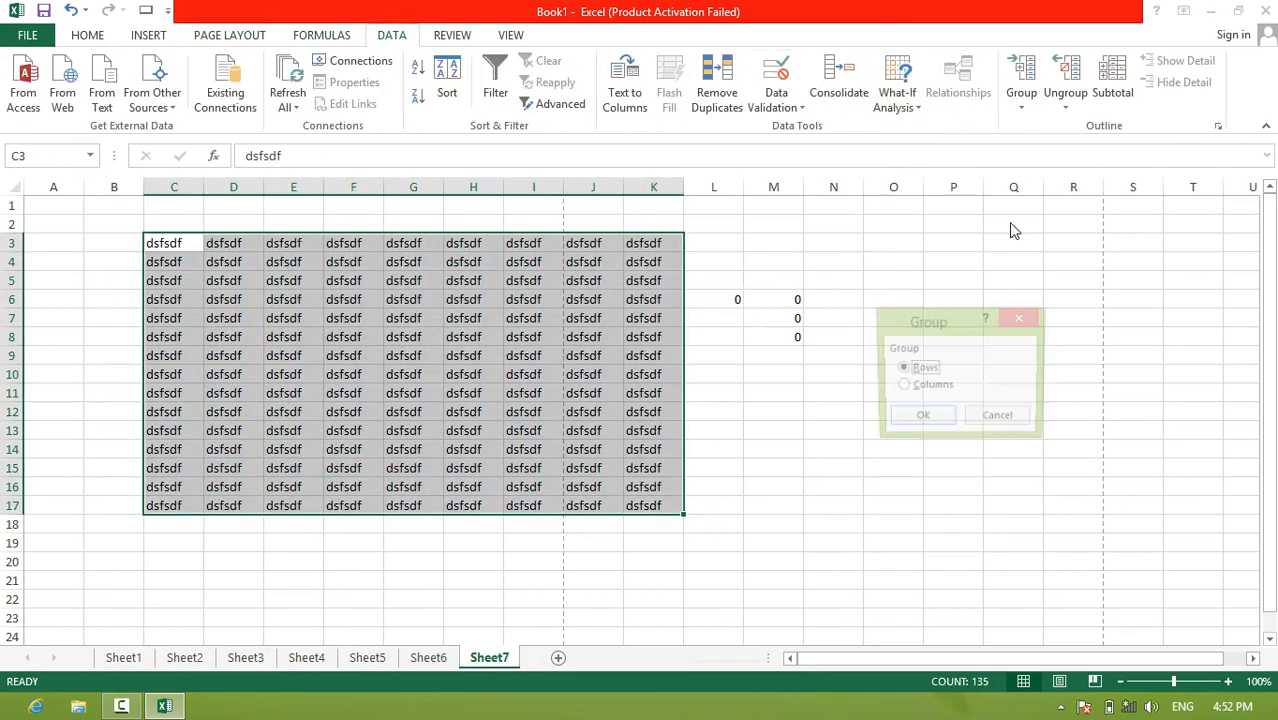
click(921, 418)
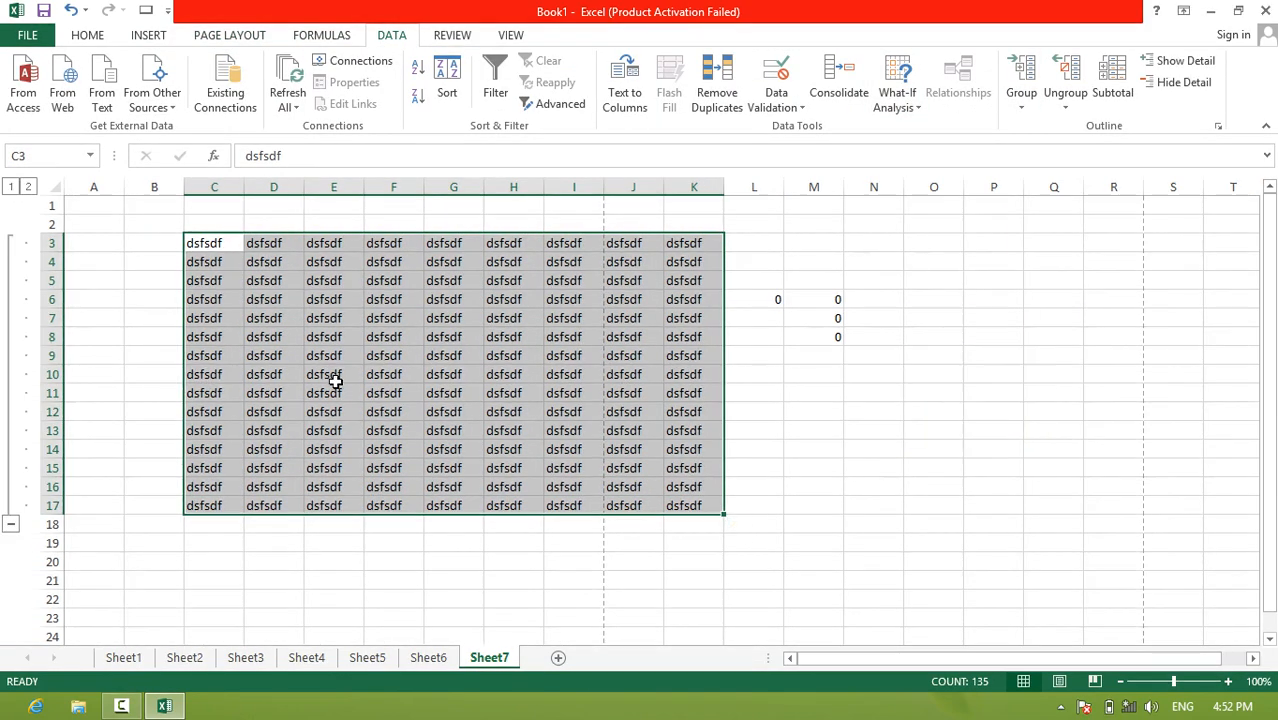
click(11, 527)
click(11, 244)
- Turn off Show outline symbols if an outline is applied for Sheet7 and apply it
click(28, 35)
click(40, 456)
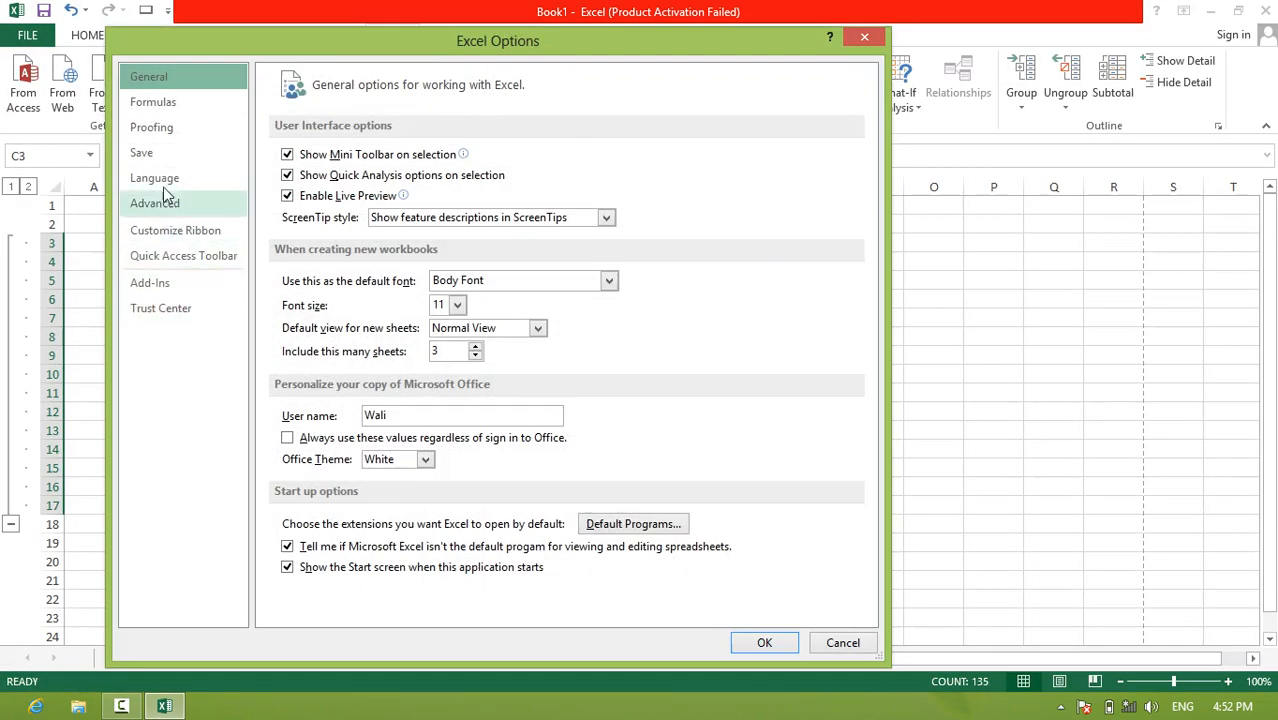
click(163, 184)
click(163, 205)
scroll(290, 345, down, 15)
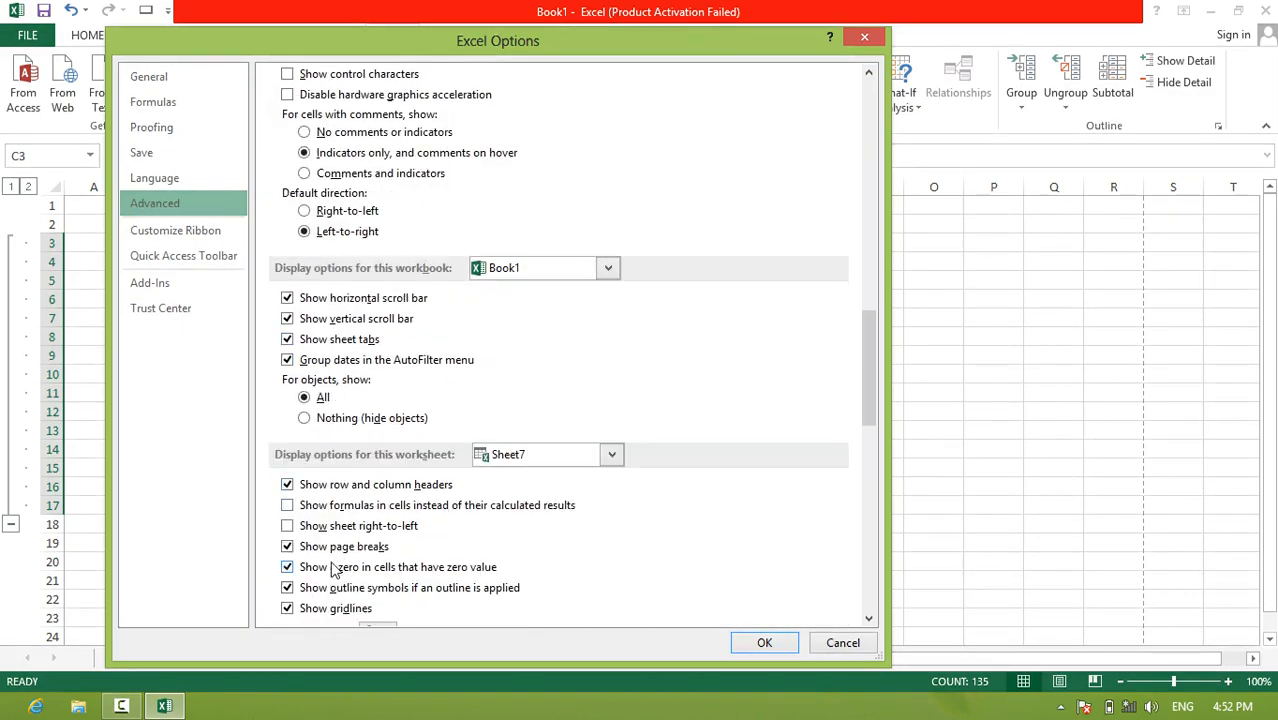
click(325, 593)
click(766, 643)
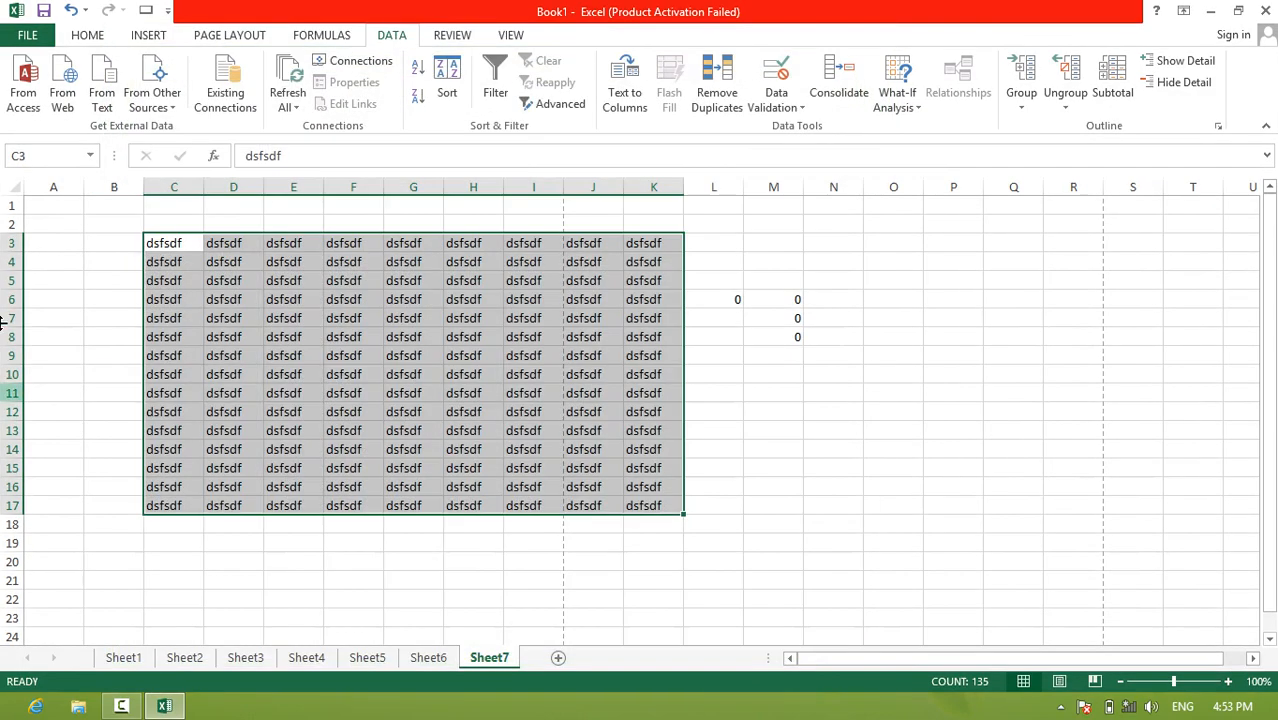
- Turn the outline symbols back on and turn off Show gridlines for Sheet7 in the advanced display options
click(25, 40)
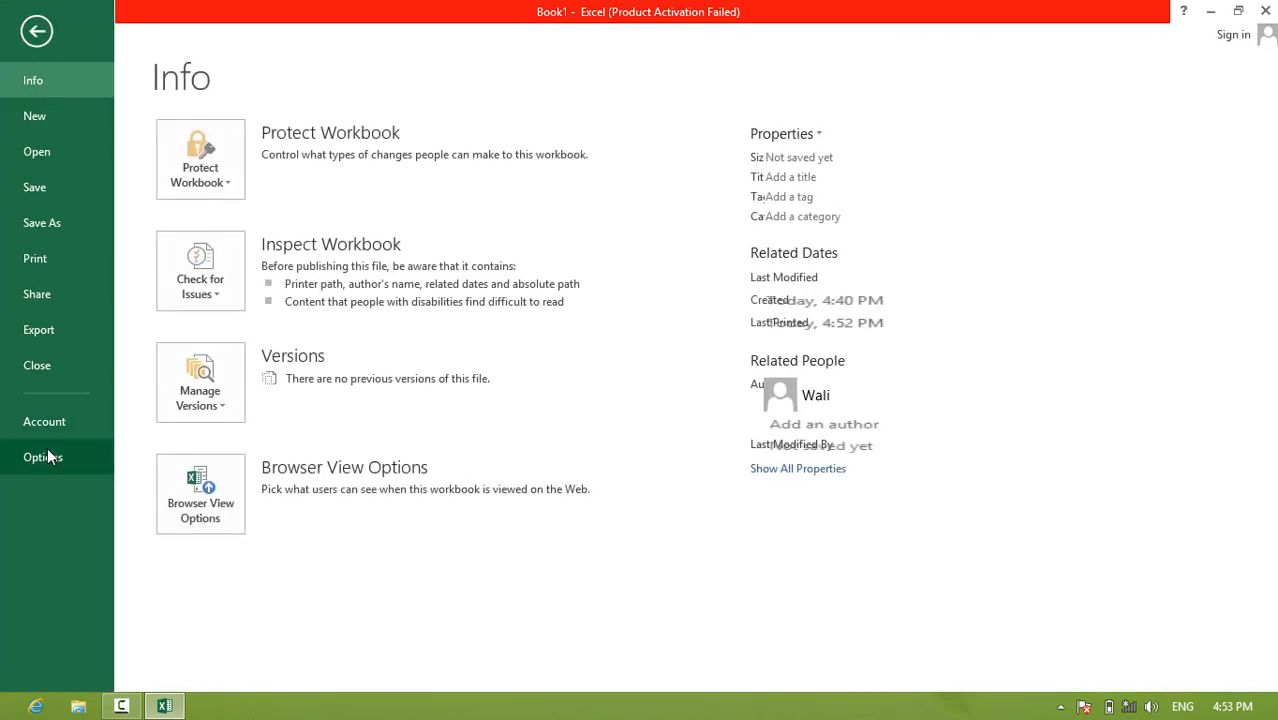
click(31, 457)
click(236, 205)
scroll(369, 344, down, 15)
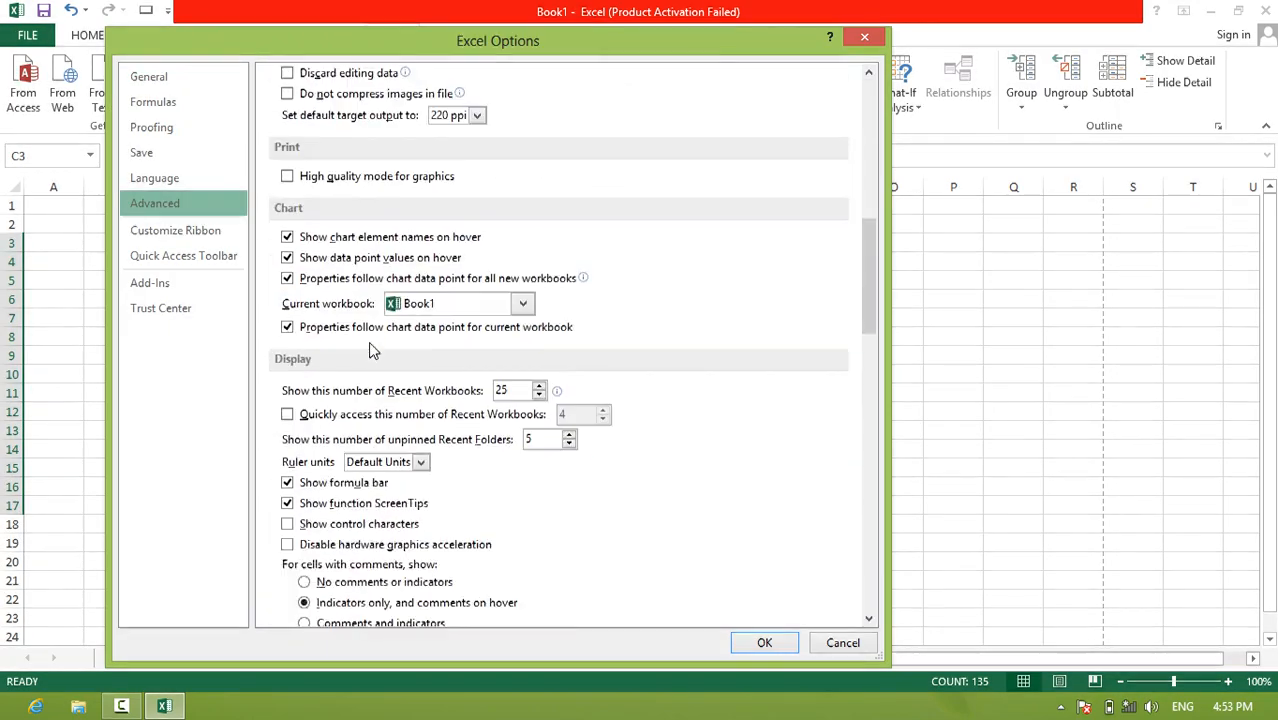
click(331, 365)
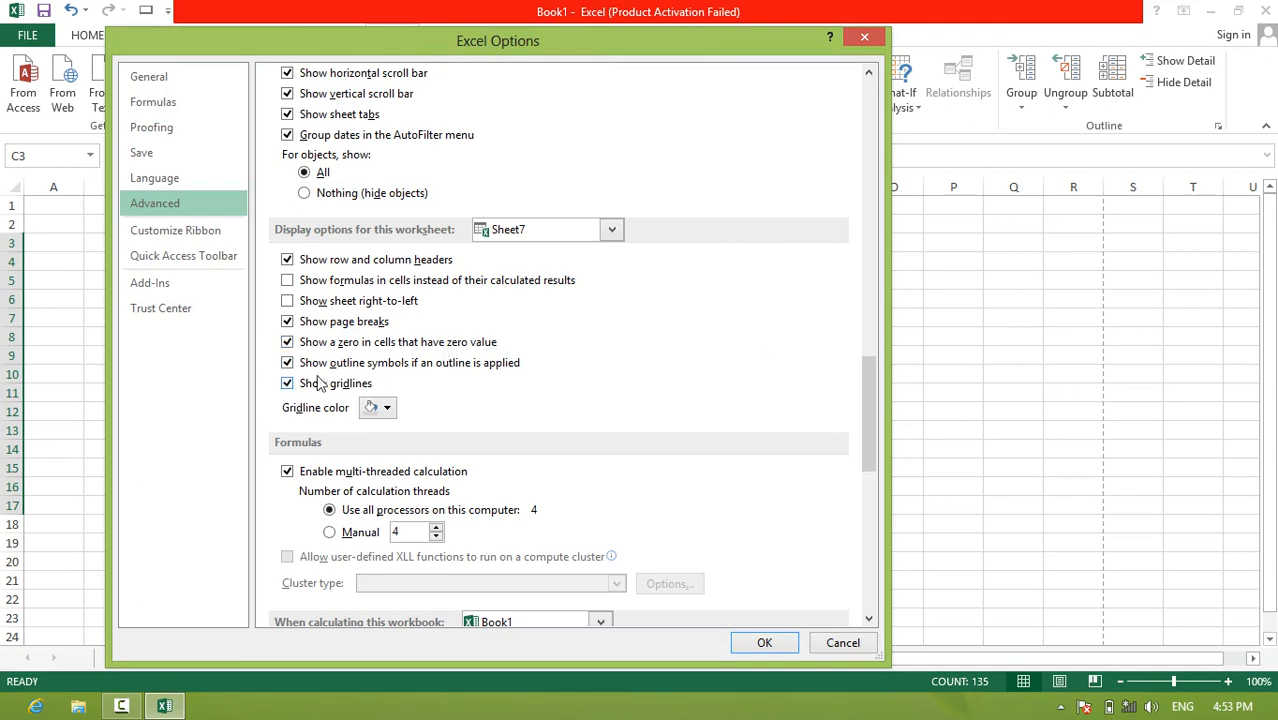
click(764, 642)
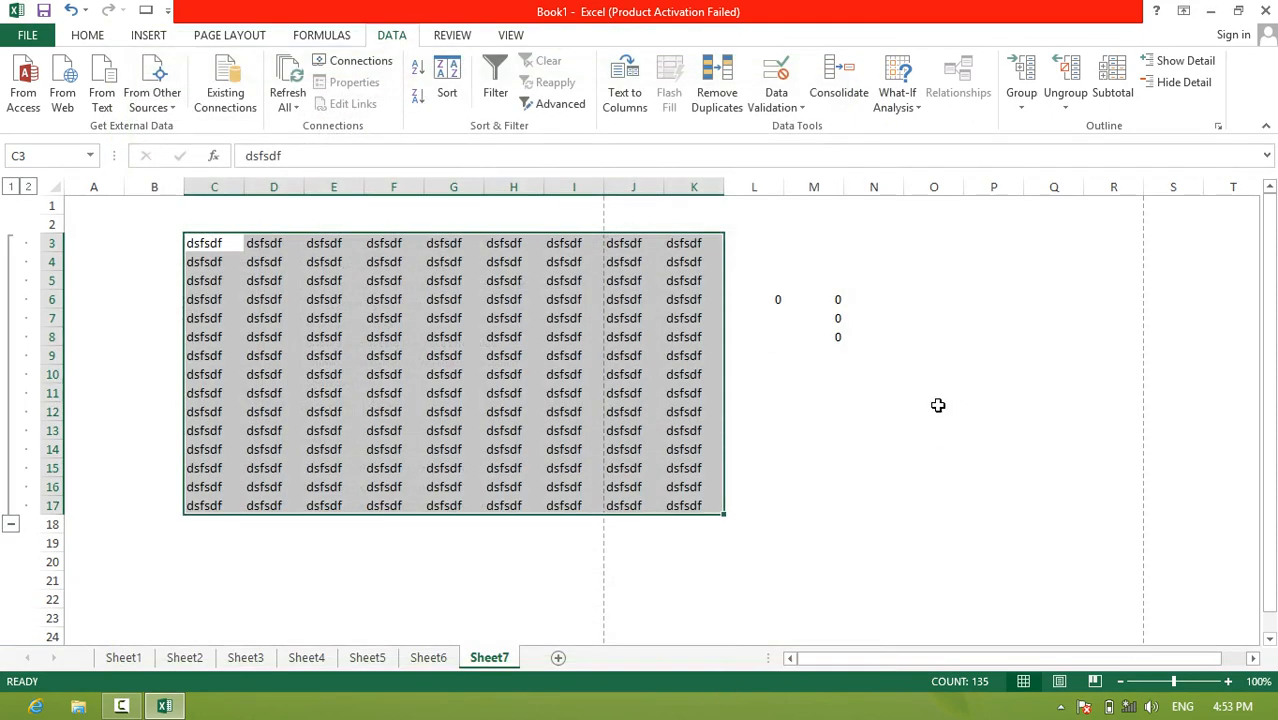
- Select cell O12 and switch the sheet's gridlines on and off again outside the options dialog
click(933, 411)
click(497, 38)
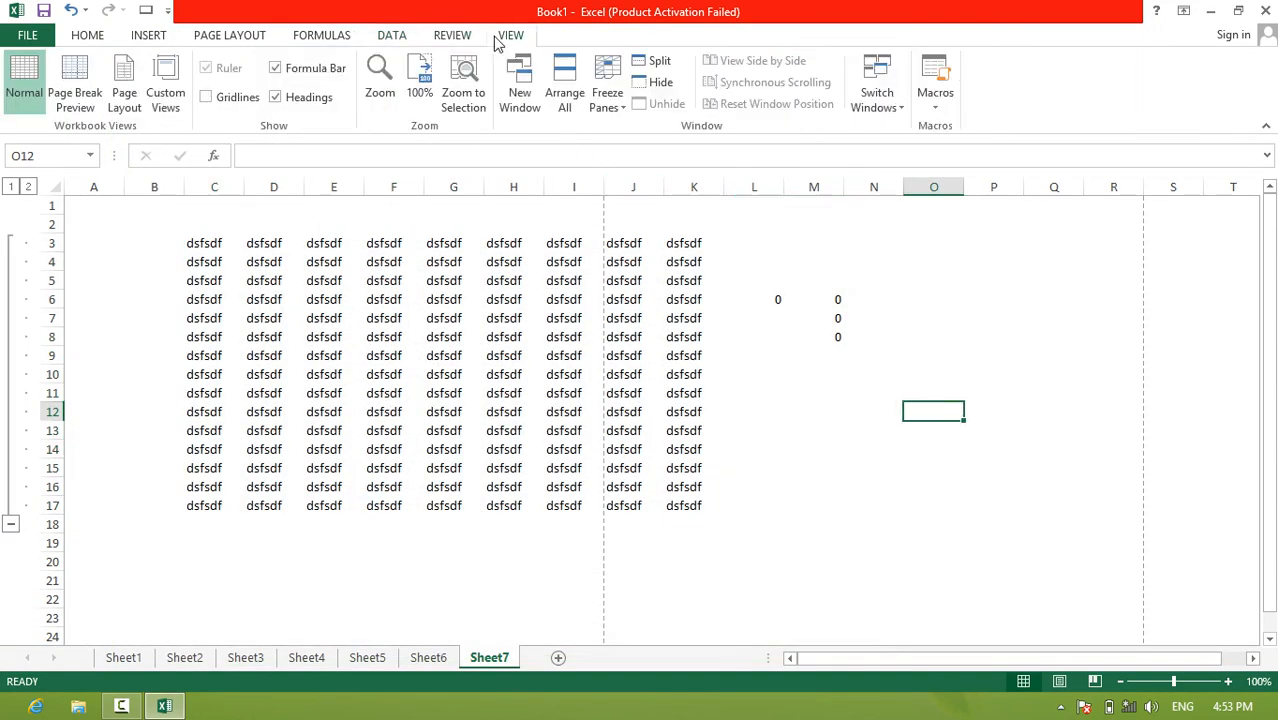
click(228, 97)
click(230, 102)
click(206, 42)
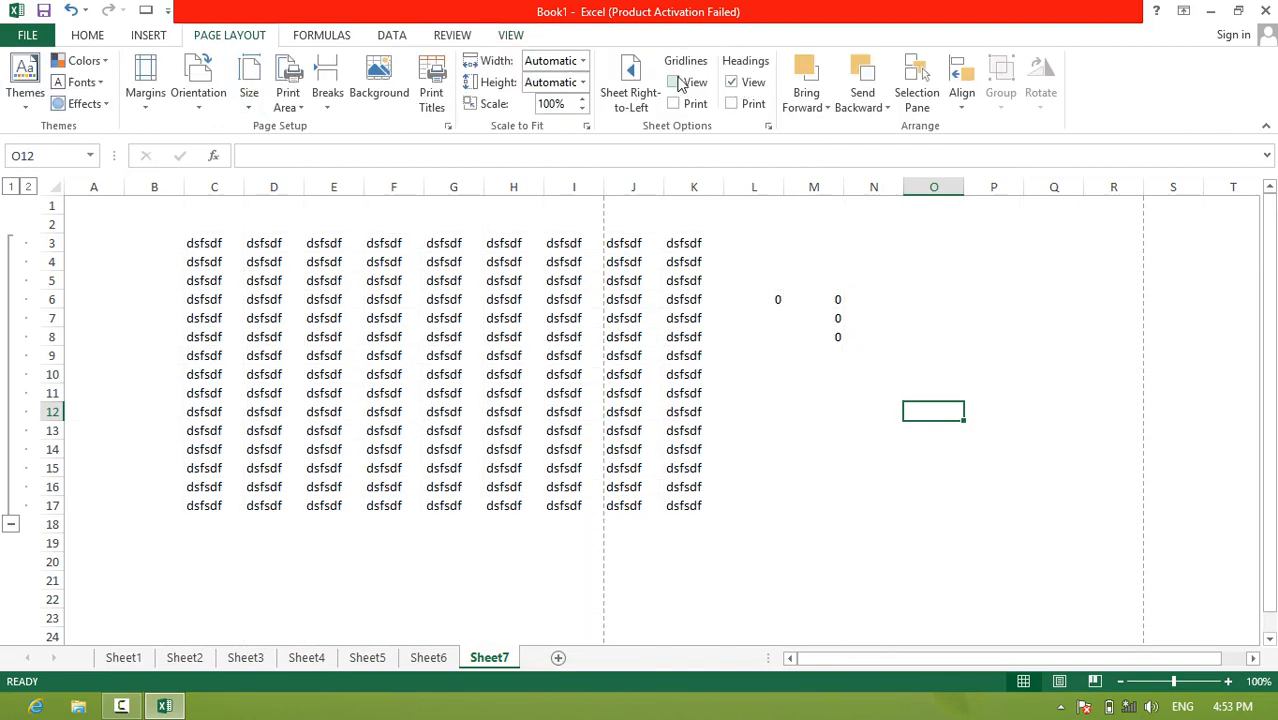
- Turn on Show gridlines for Sheet7, set the gridline color to red and apply it
click(27, 35)
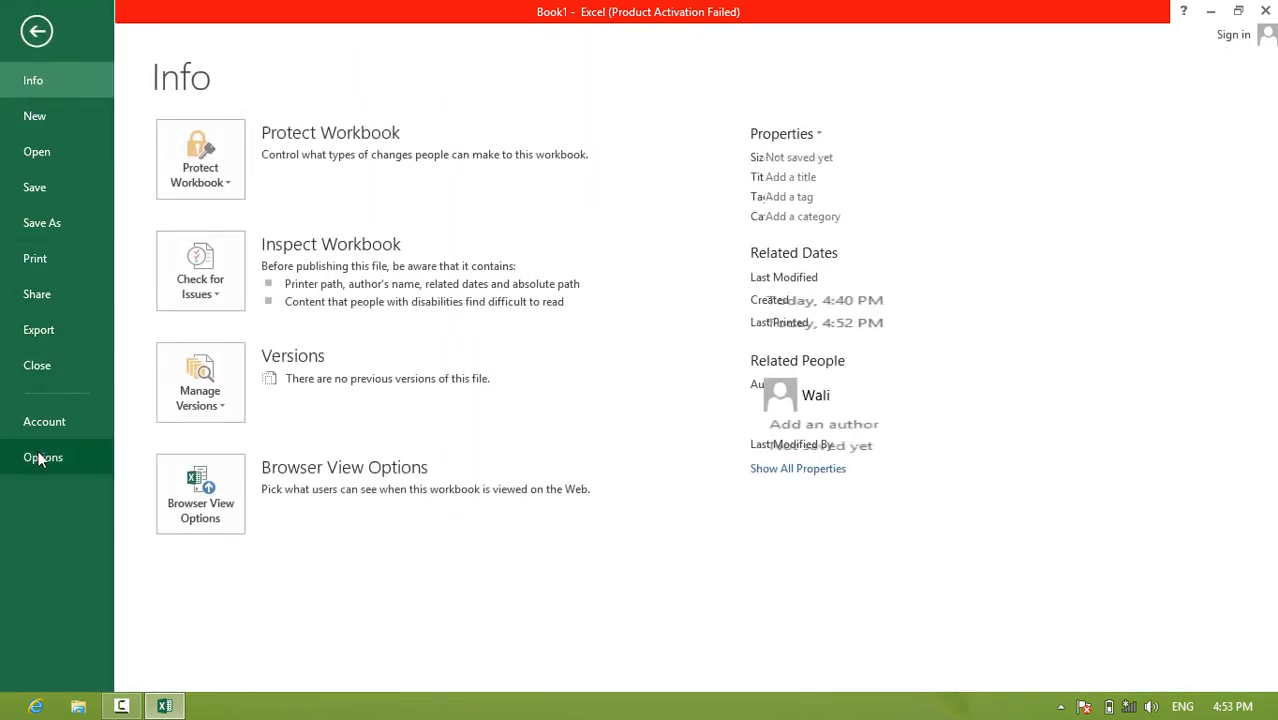
click(40, 459)
click(155, 203)
scroll(467, 462, down, 5)
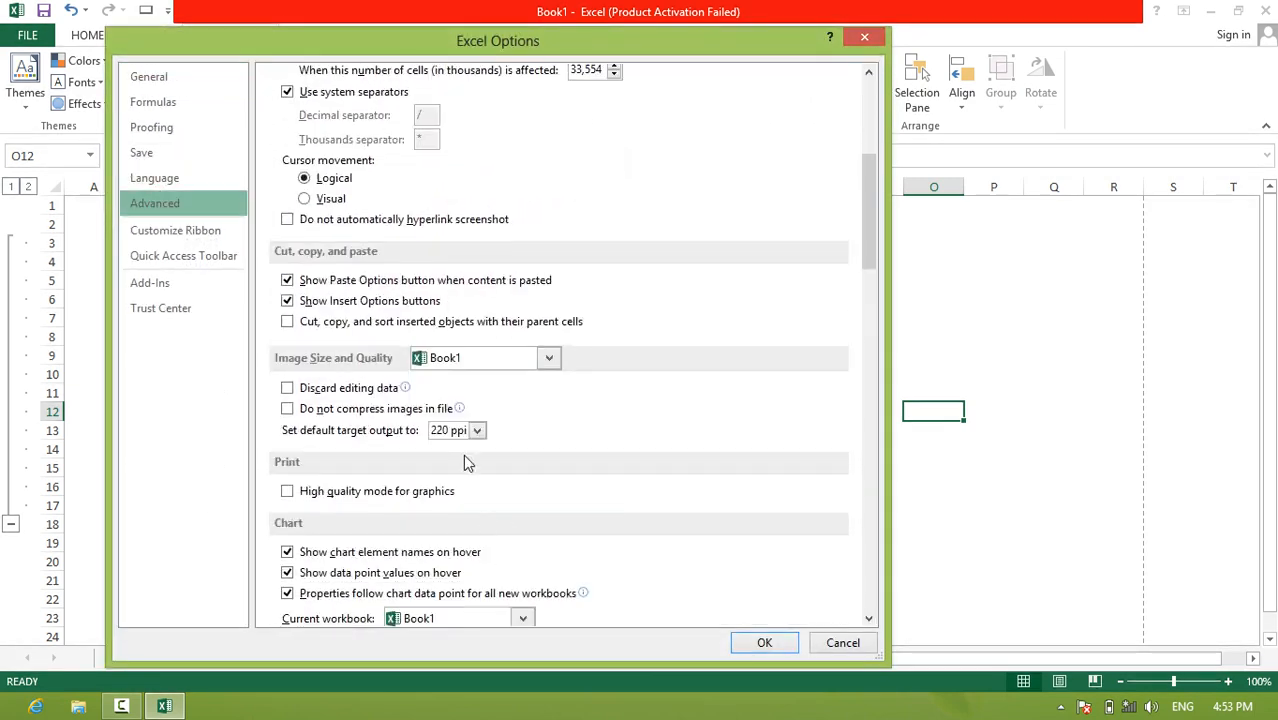
scroll(465, 462, down, 12)
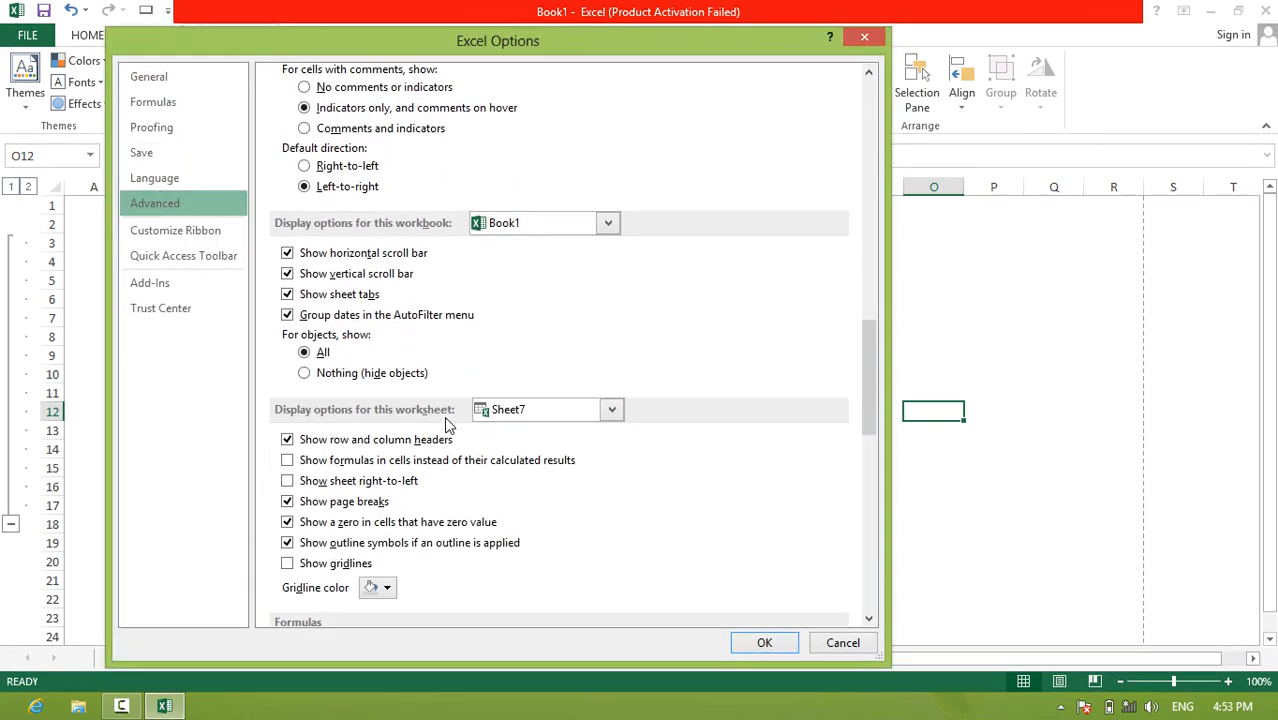
click(300, 565)
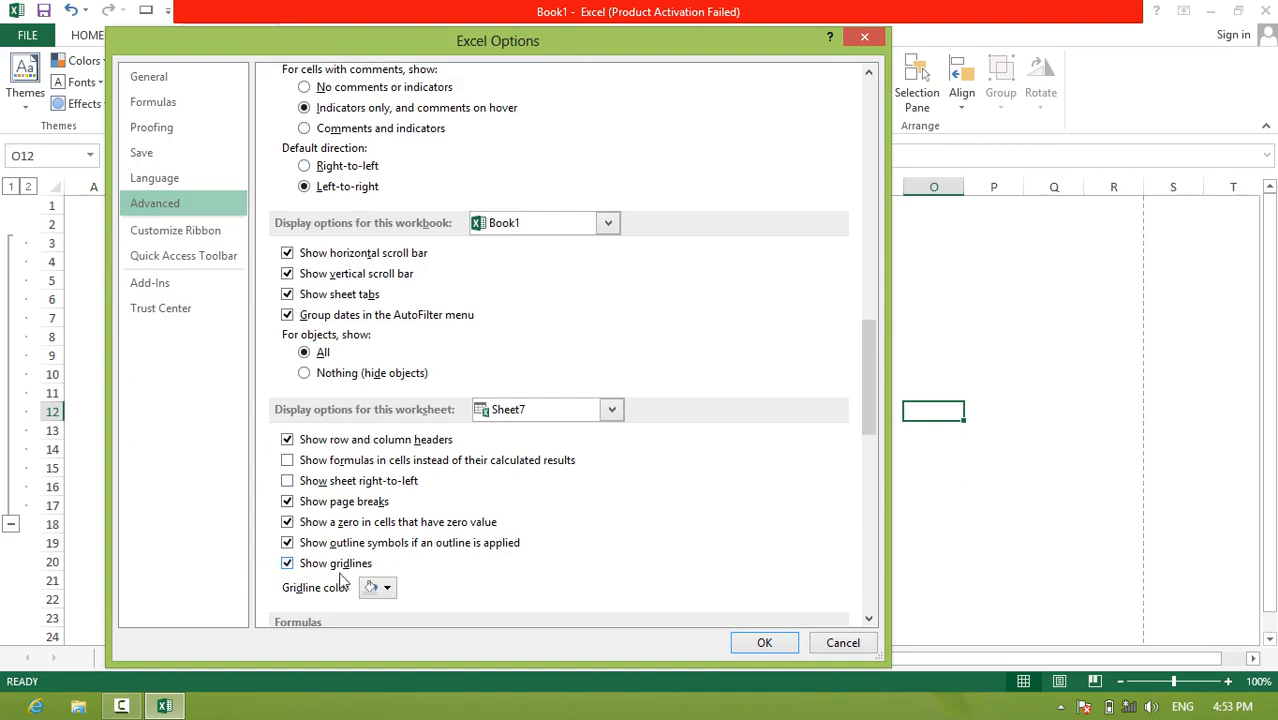
click(378, 587)
click(368, 504)
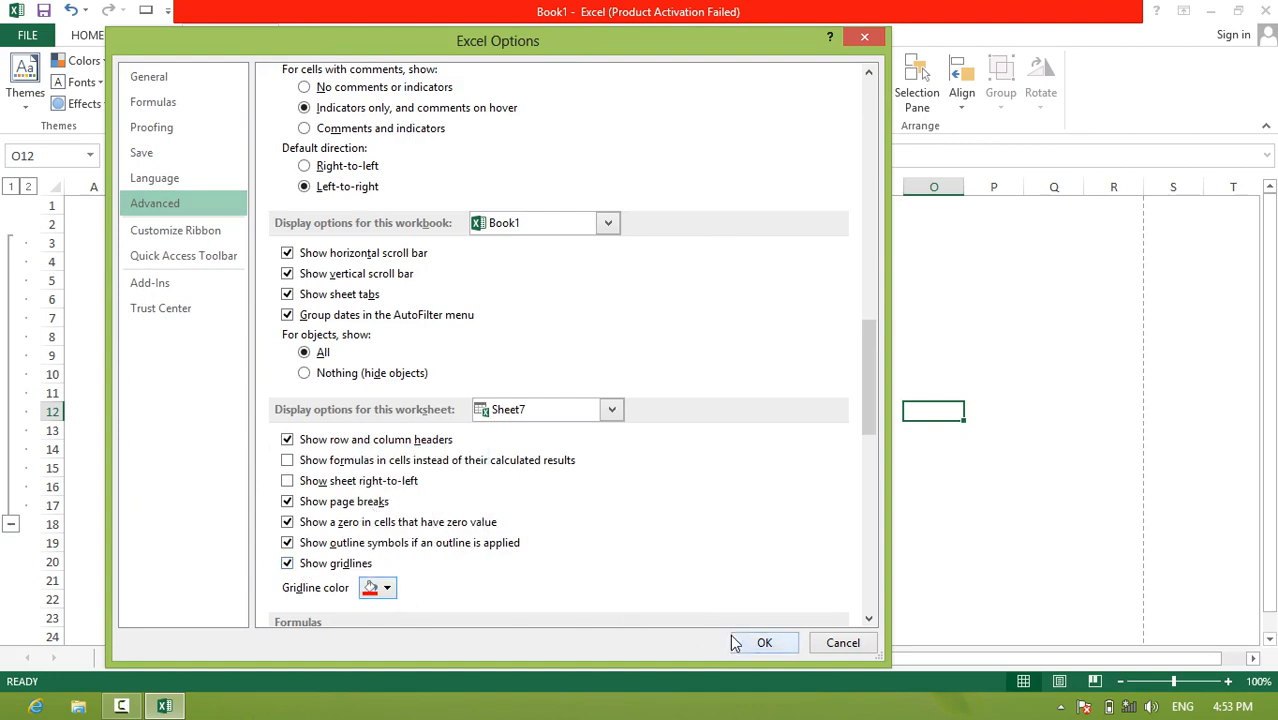
click(758, 642)
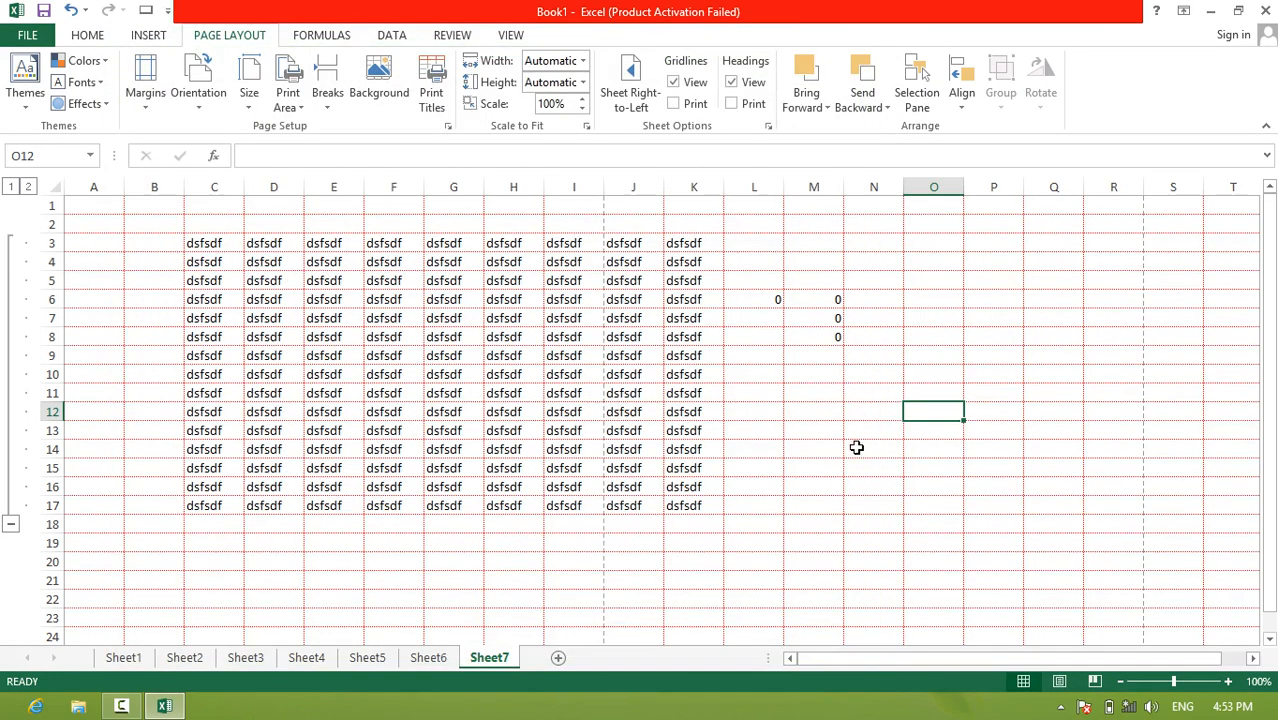
- Reset the gridline color of Sheet7 to automatic and apply it
click(27, 35)
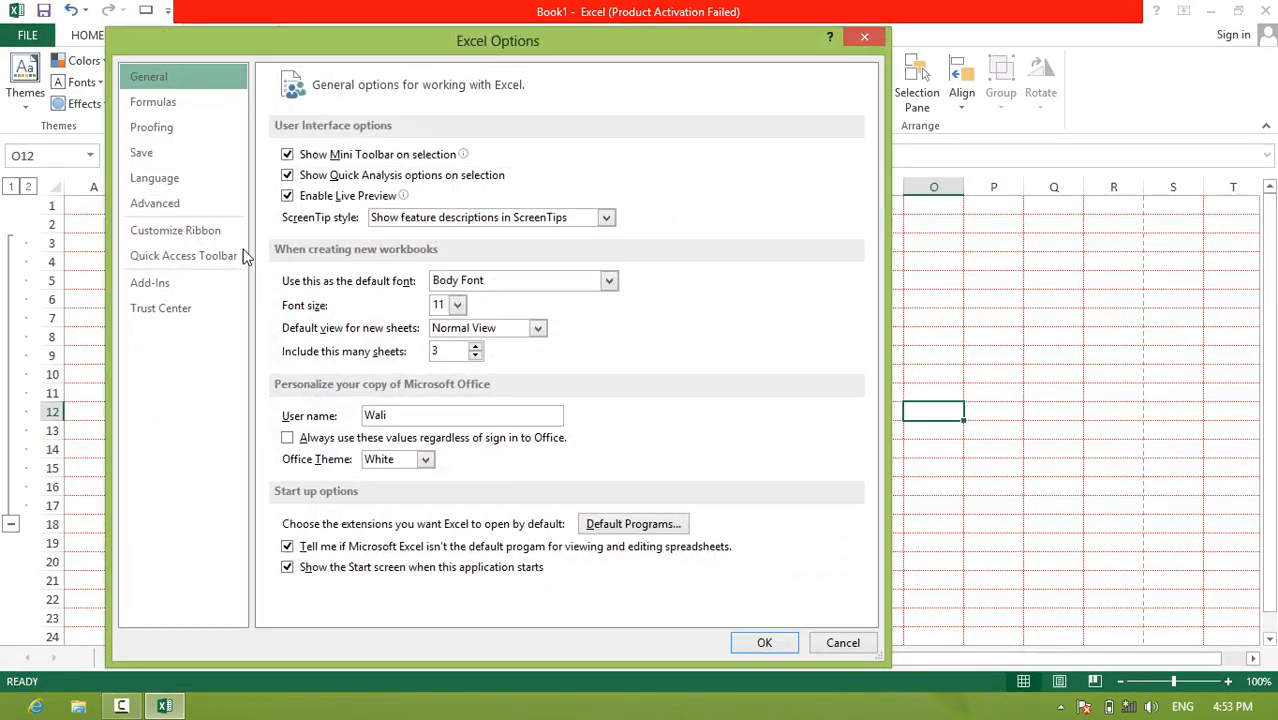
click(180, 205)
scroll(370, 380, down, 10)
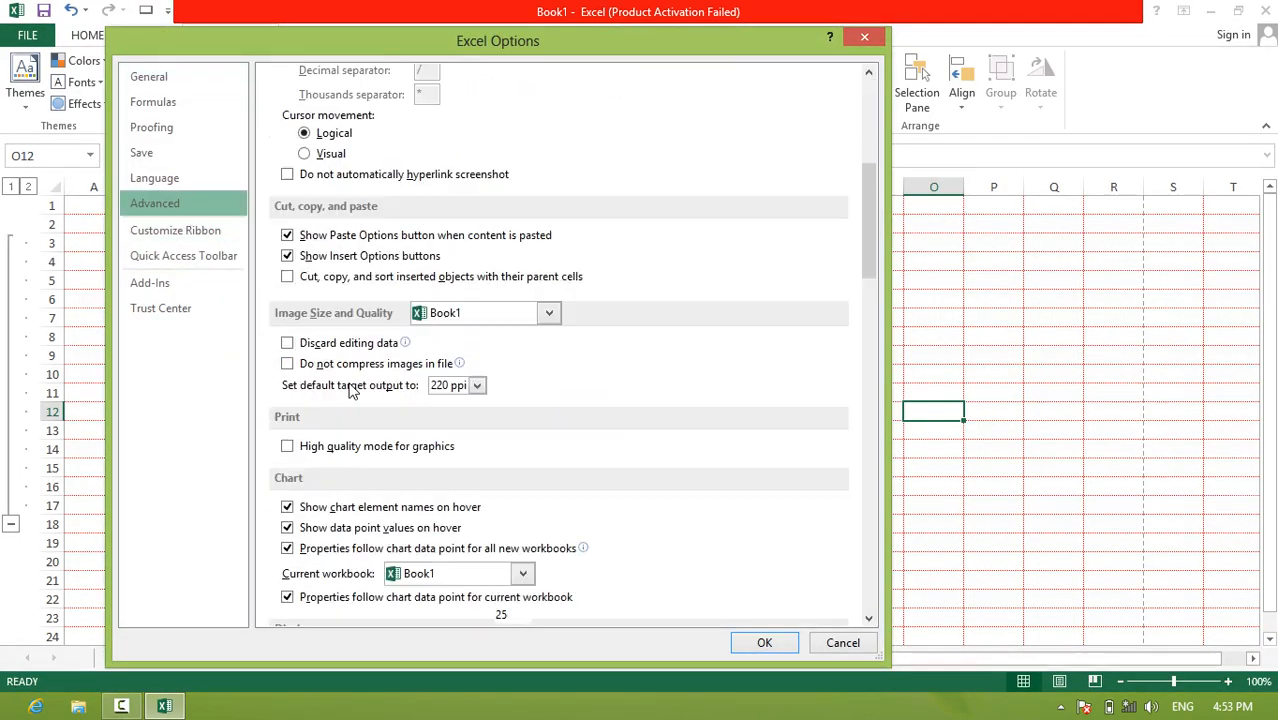
scroll(350, 390, down, 5)
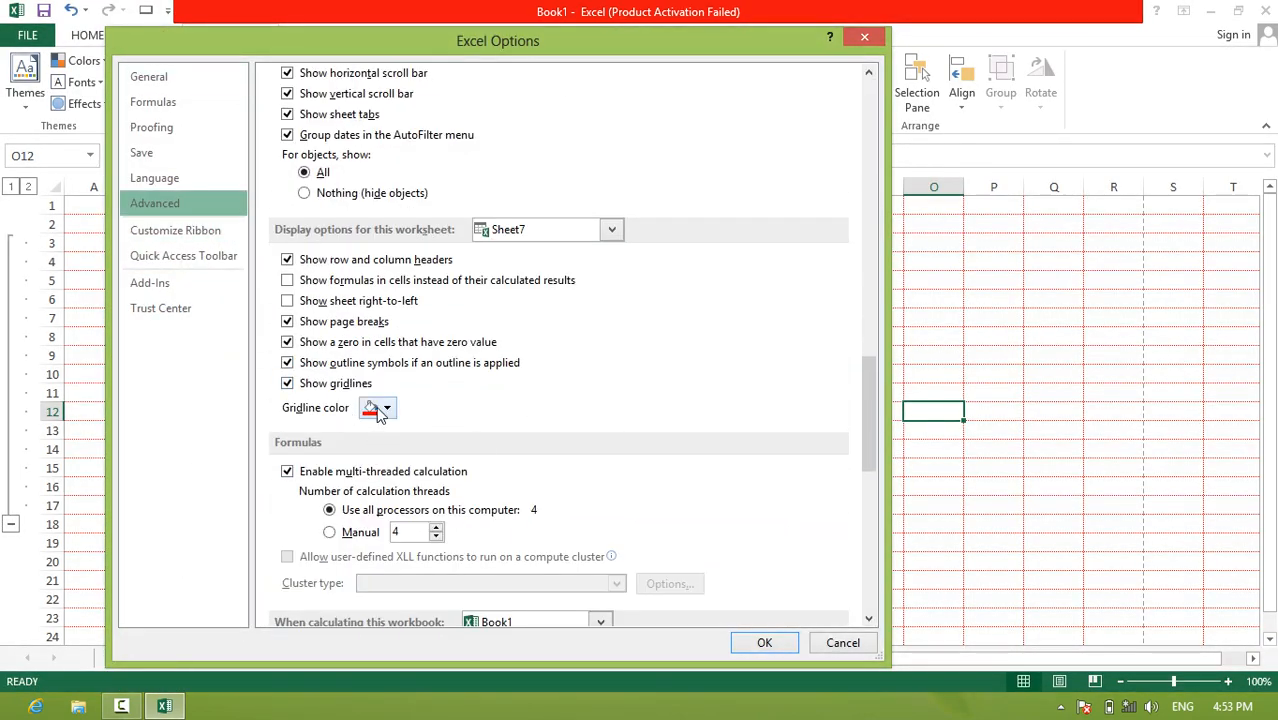
click(378, 410)
click(382, 439)
scroll(382, 432, up, 4)
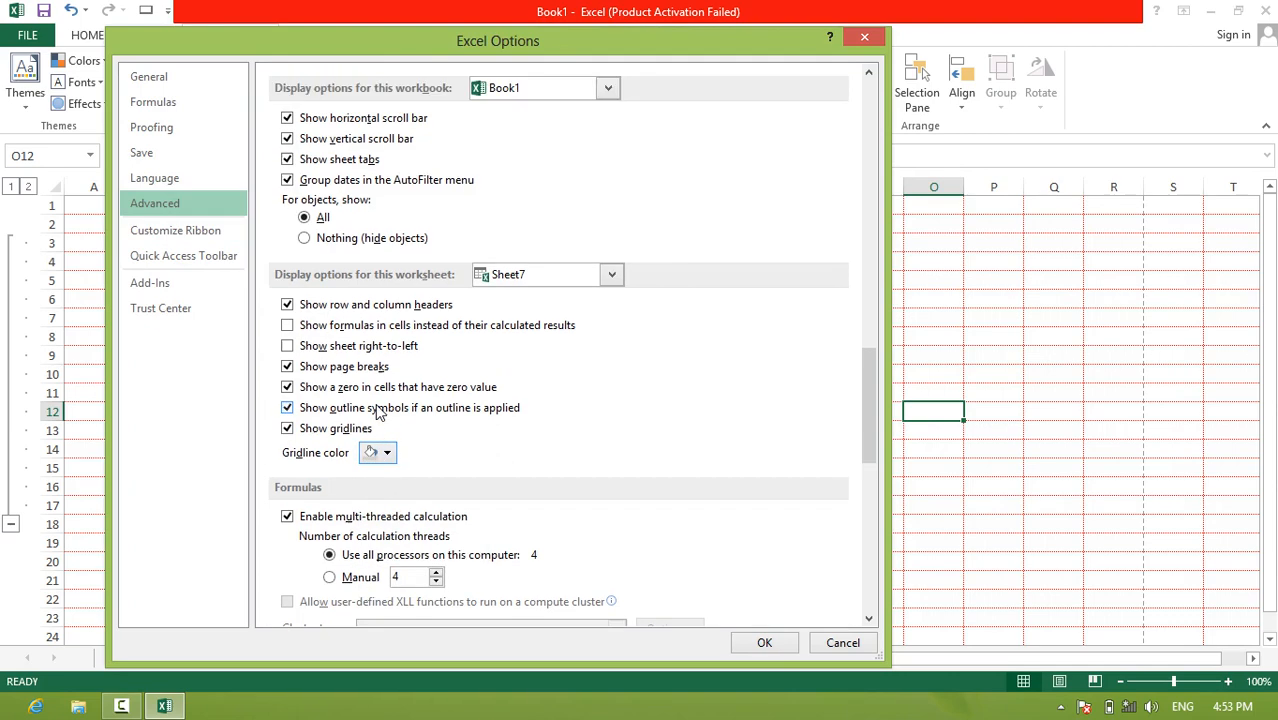
click(764, 642)
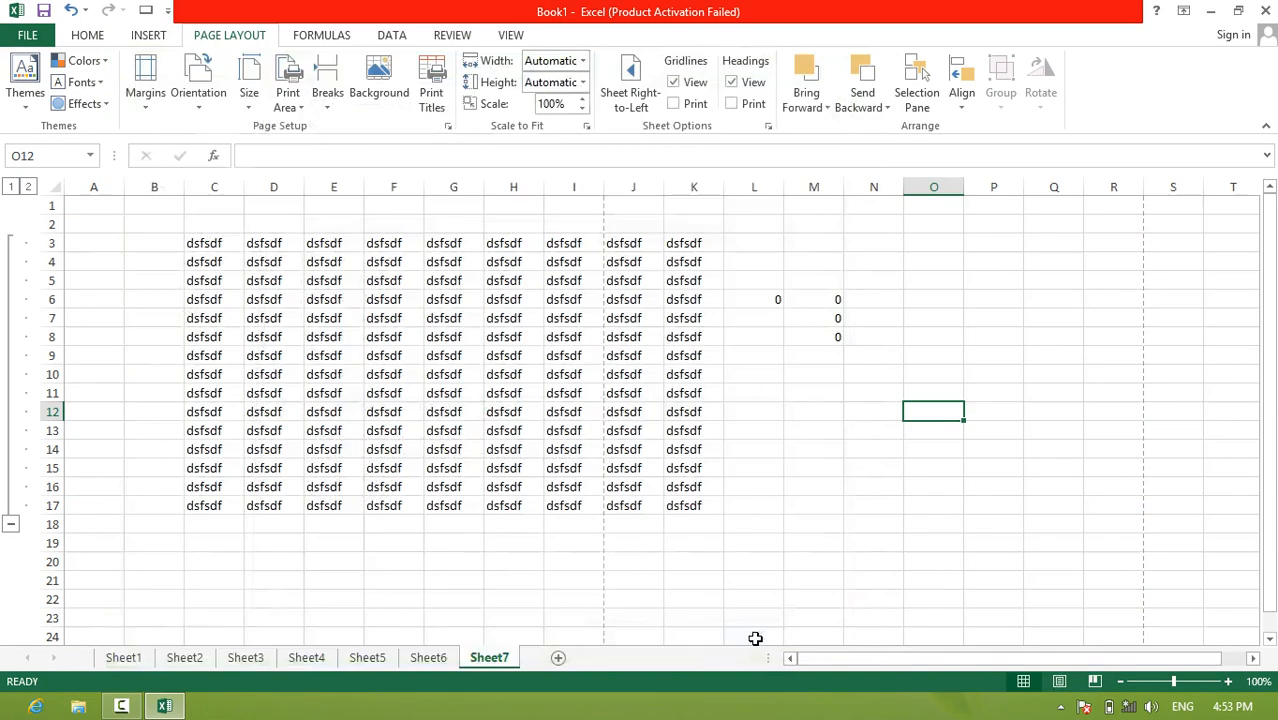